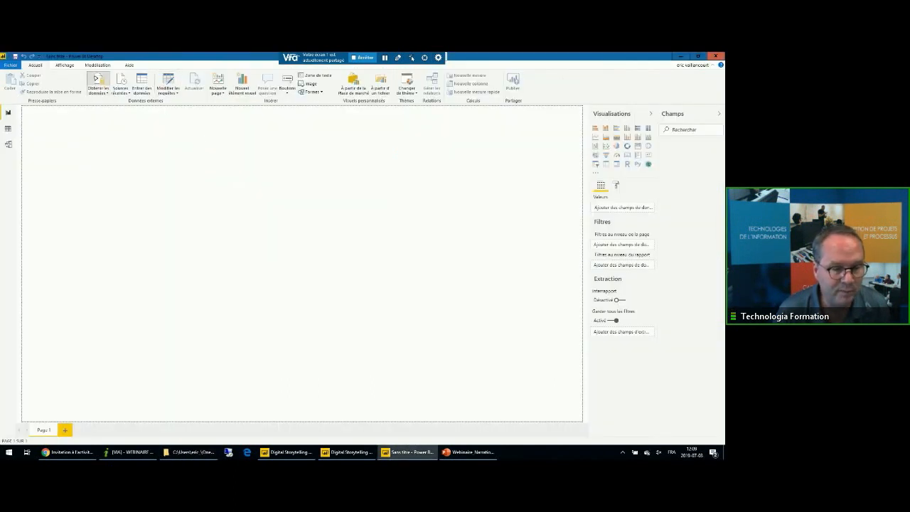
# Step: Connect to the tc-canada folder as a data source using the Dossier connector and the copied folder path
pyautogui.click(98, 79)
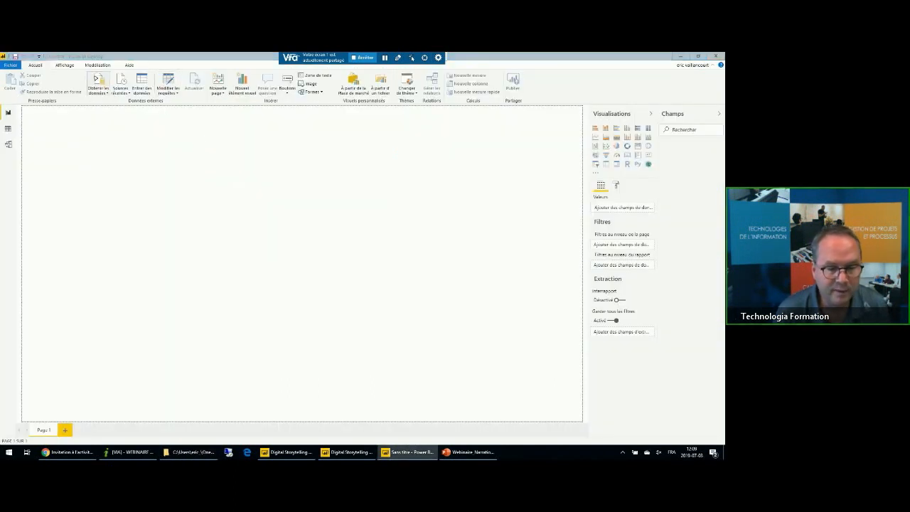
pyautogui.click(348, 216)
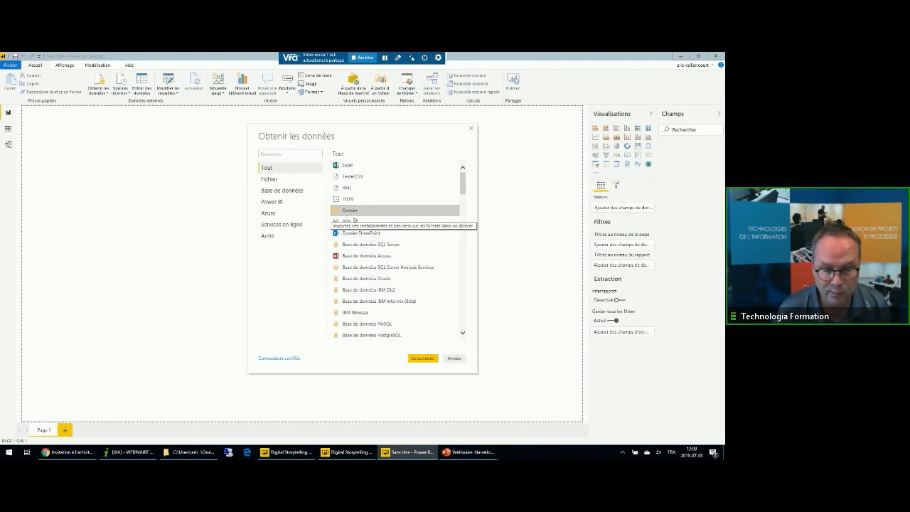
pyautogui.click(417, 358)
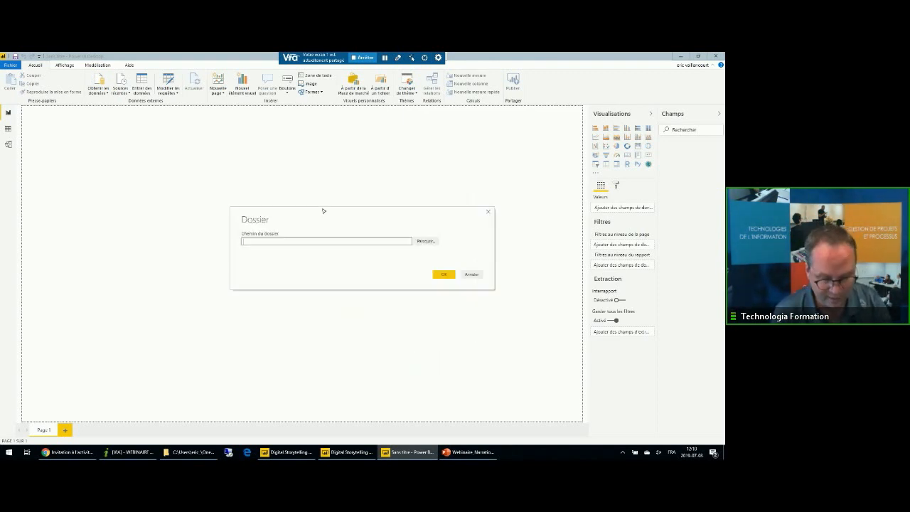
pyautogui.hotkey('ctrl', 'v')
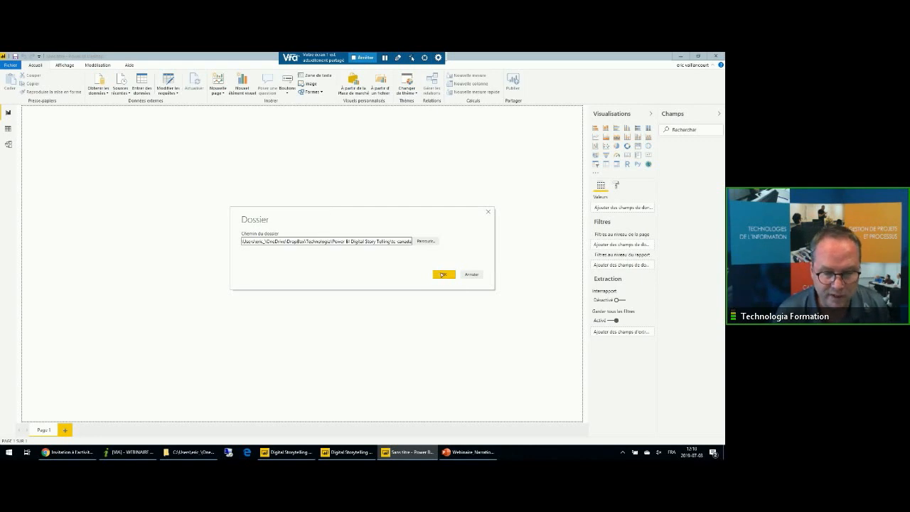
pyautogui.click(441, 274)
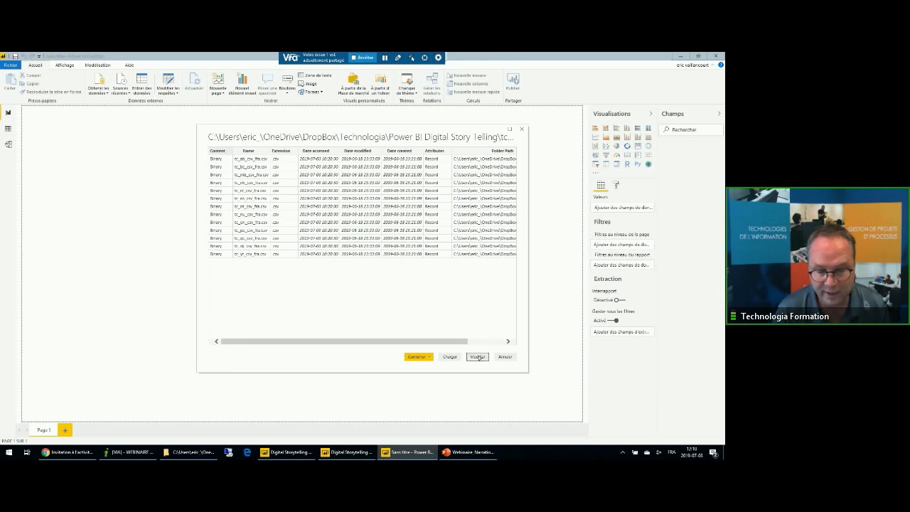
# Step: Combine and load the folder's CSV files, keeping the first file as sample, UTF-8 origin and comma delimiter
pyautogui.click(429, 357)
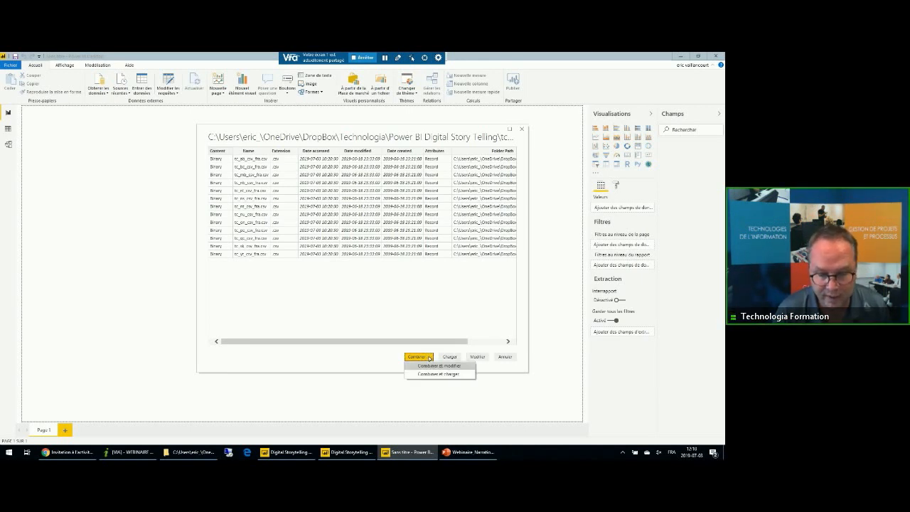
pyautogui.click(429, 375)
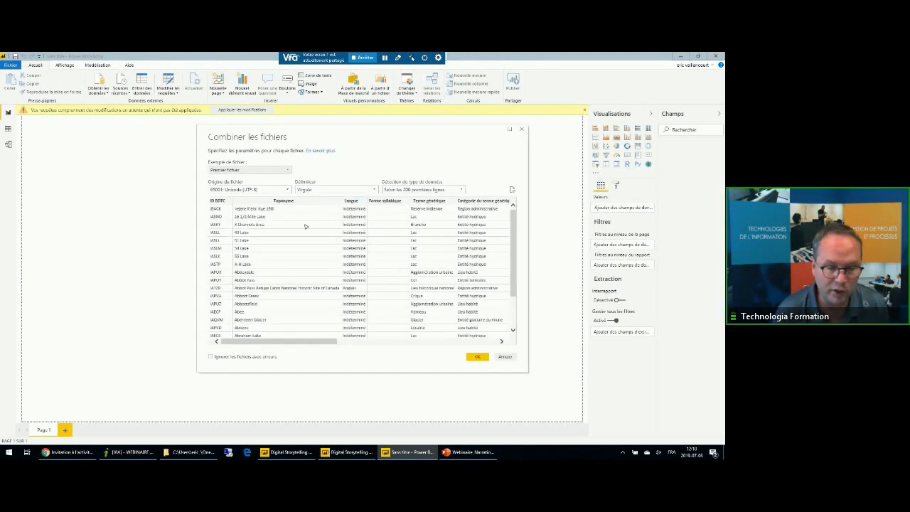
pyautogui.click(474, 357)
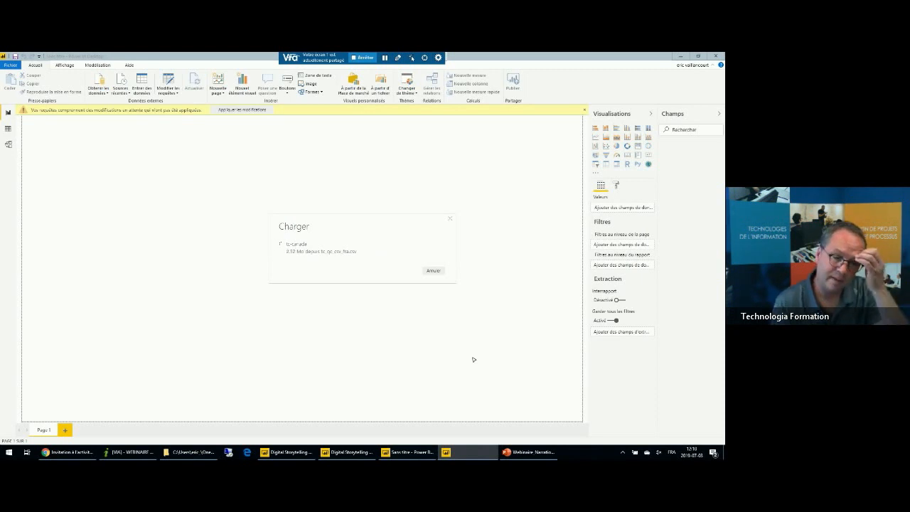
# Step: Switch to PowerPoint, present the Extraction (Drillthrough) slide in the slide show, and return to the untitled Power BI Desktop report
pyautogui.click(530, 453)
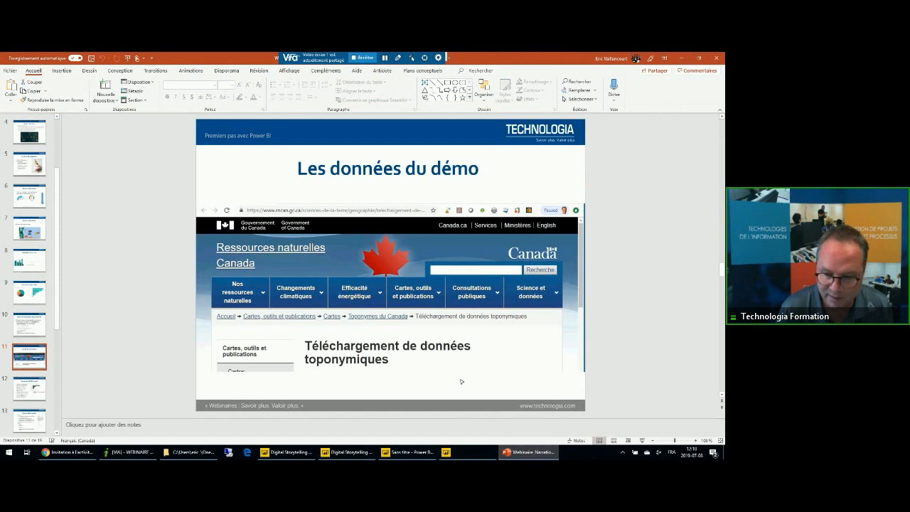
pyautogui.click(643, 441)
pyautogui.click(500, 196)
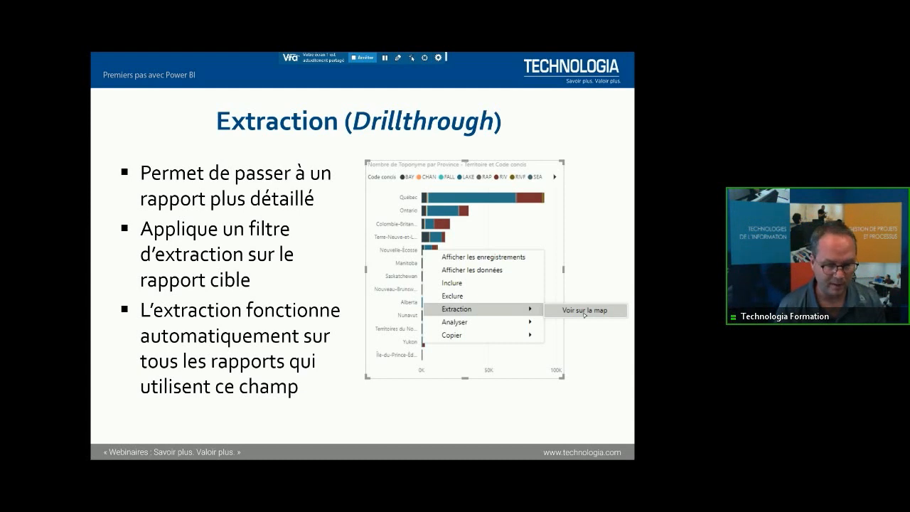
pyautogui.press('Escape')
pyautogui.click(402, 452)
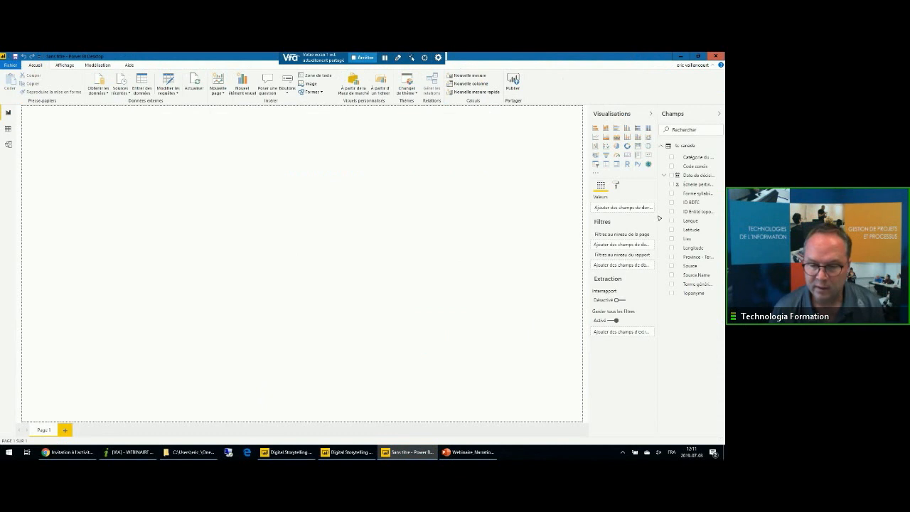
# Step: Set the data category of the Latitude field to Latitude and of the Longitude field to Longitude
pyautogui.click(97, 65)
pyautogui.click(694, 229)
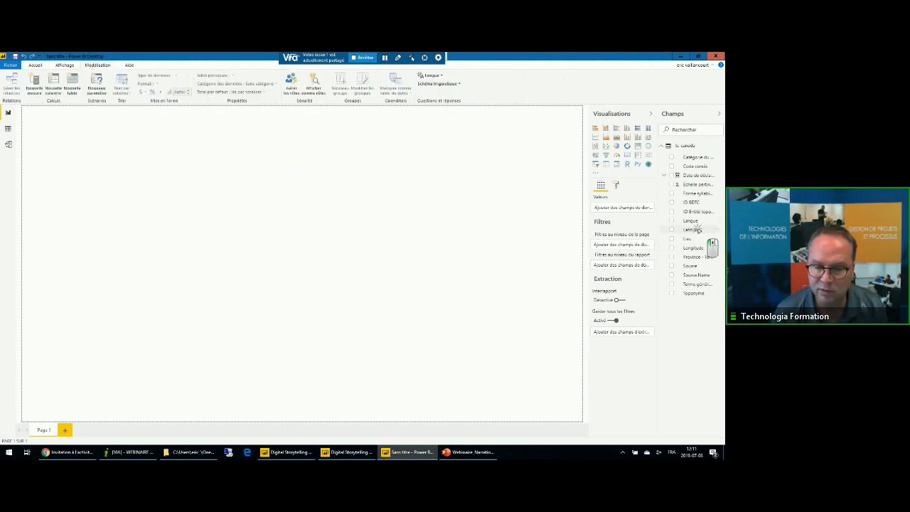
pyautogui.click(263, 84)
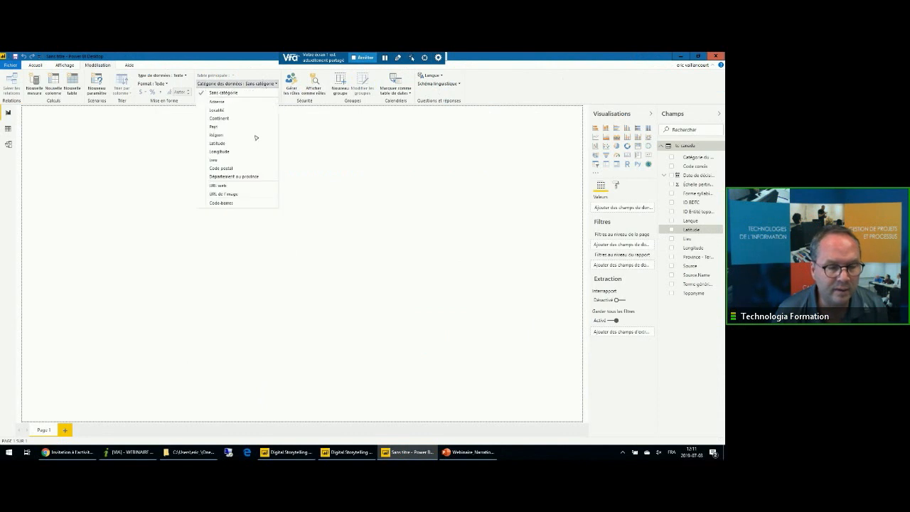
pyautogui.click(254, 142)
pyautogui.click(683, 246)
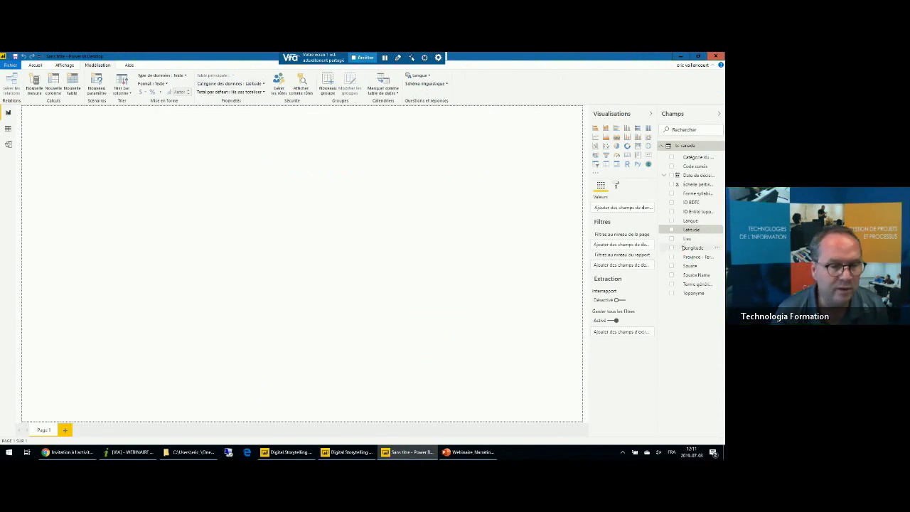
pyautogui.click(260, 84)
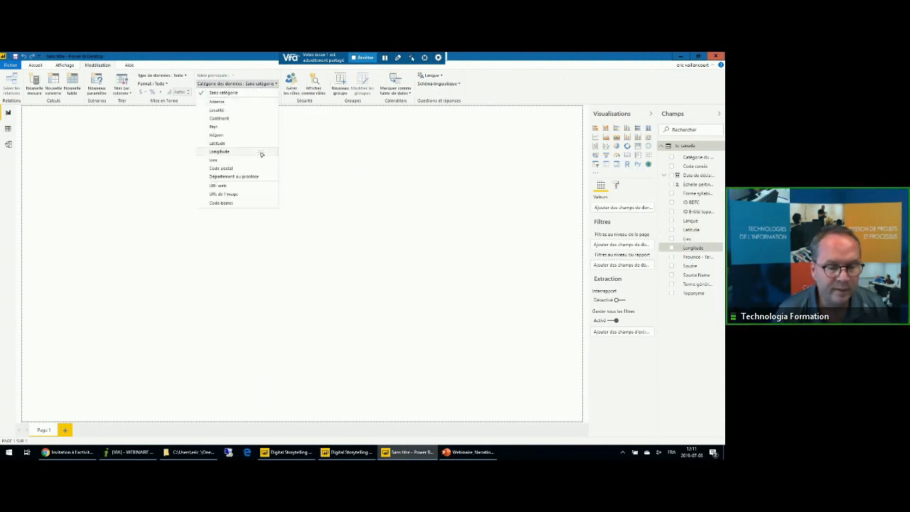
pyautogui.click(260, 152)
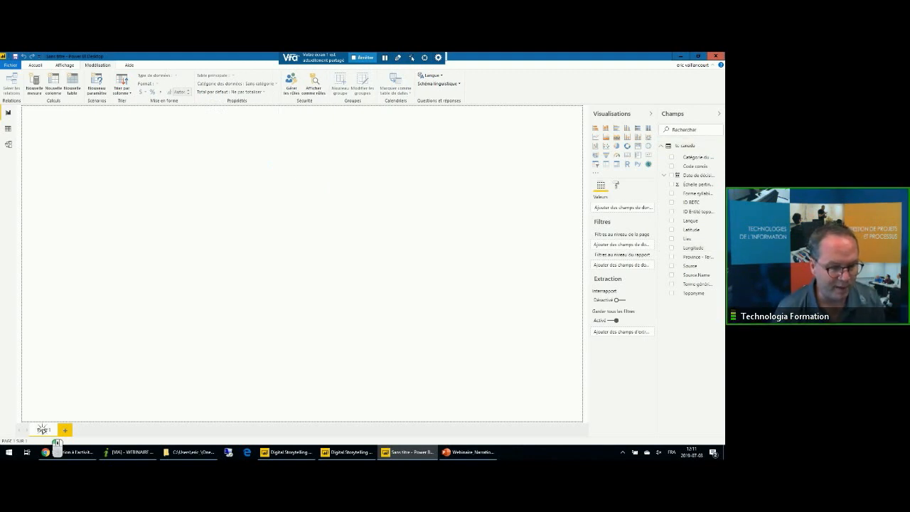
# Step: Rename the report page Page 1 as Dashboard
pyautogui.doubleClick(43, 430)
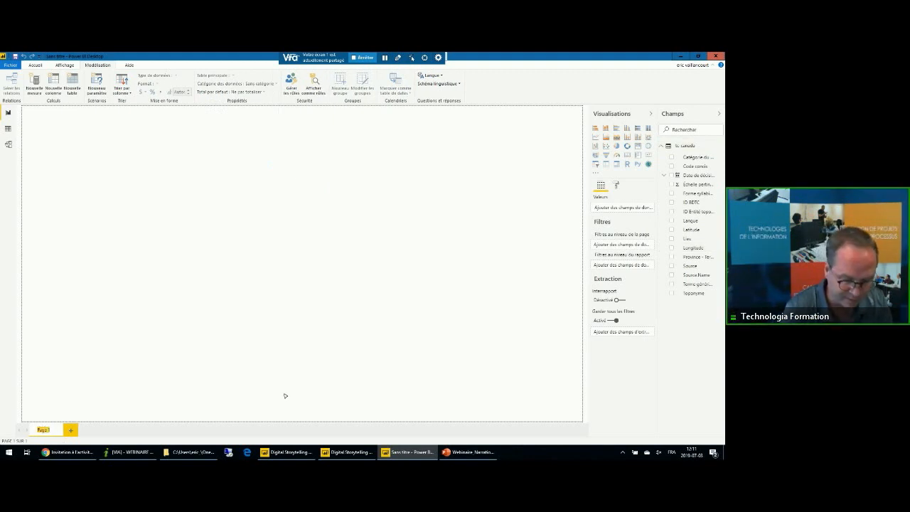
pyautogui.write('Dal')
pyautogui.write('h')
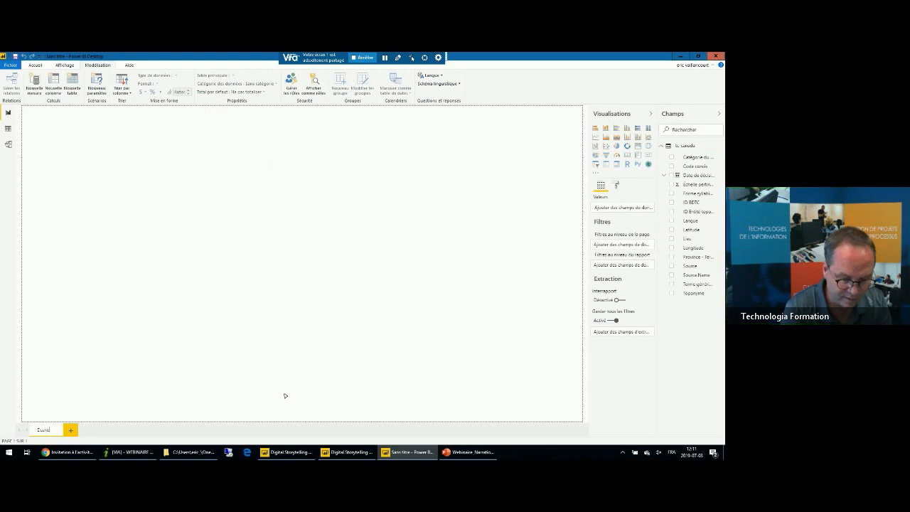
pyautogui.write('board')
pyautogui.press('Return')
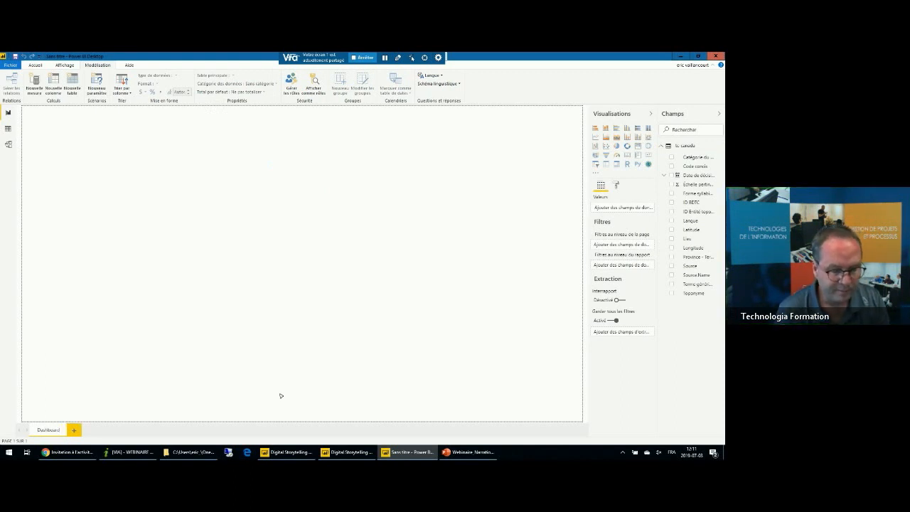
# Step: Add a stacked bar chart to the Dashboard page and enlarge it to fill most of the lower canvas
pyautogui.click(596, 128)
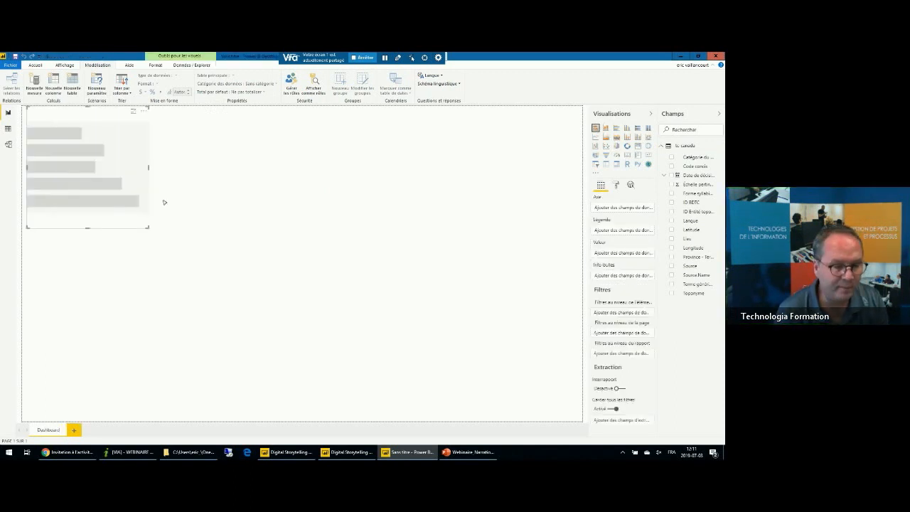
pyautogui.moveTo(79, 140); pyautogui.dragTo(174, 228)
pyautogui.moveTo(244, 317); pyautogui.dragTo(570, 395)
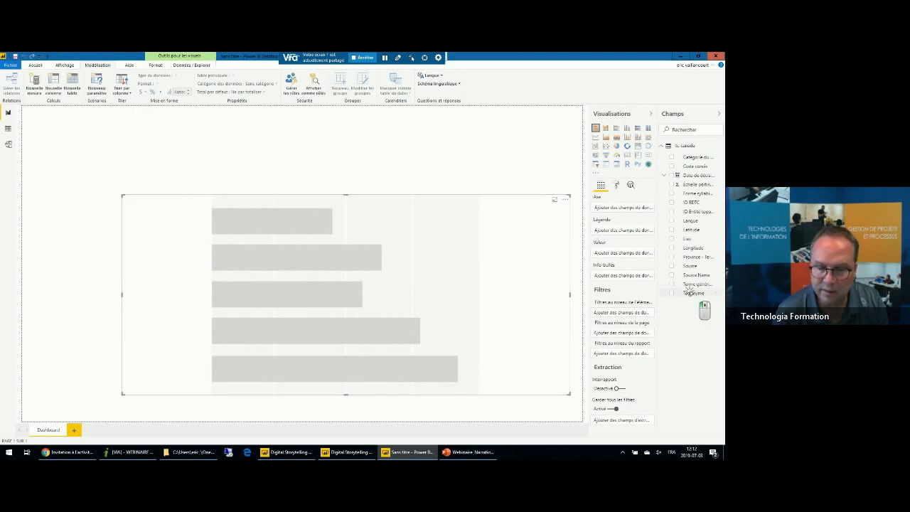
# Step: Assign Toponyme as the bar chart's value, Province - Territoire as its axis and Code concis as its legend
pyautogui.moveTo(691, 293); pyautogui.dragTo(626, 255)
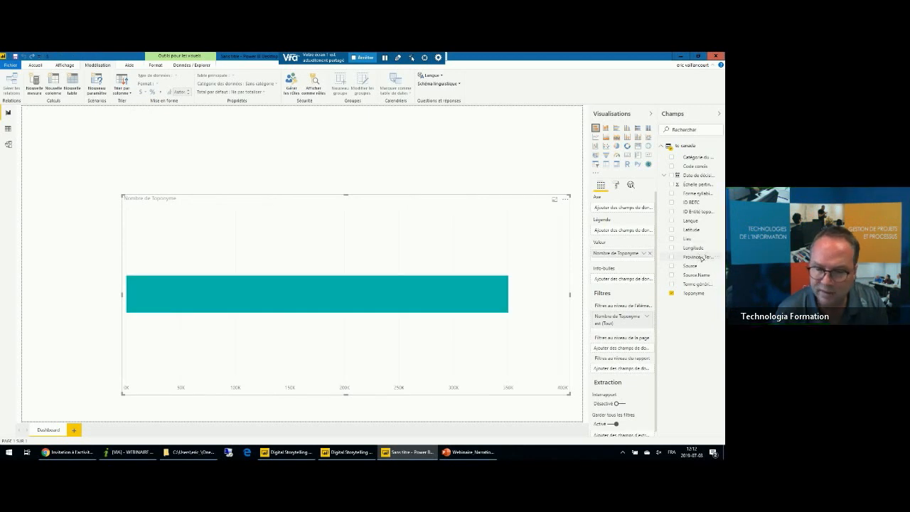
pyautogui.moveTo(702, 258); pyautogui.dragTo(623, 209)
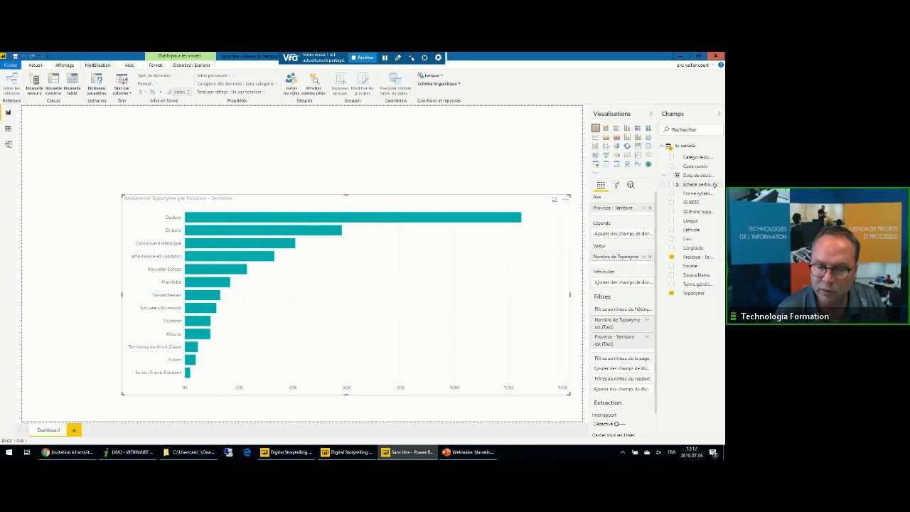
pyautogui.moveTo(695, 166); pyautogui.dragTo(621, 233)
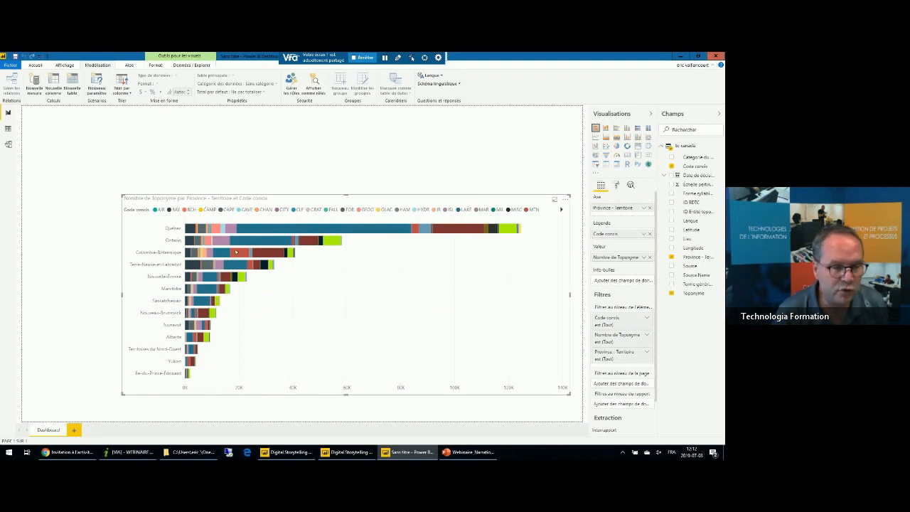
# Step: Filter the tc-canada query's Catégorie du terme générique column to Entité hydrique only, and apply the query changes to the report
pyautogui.click(33, 65)
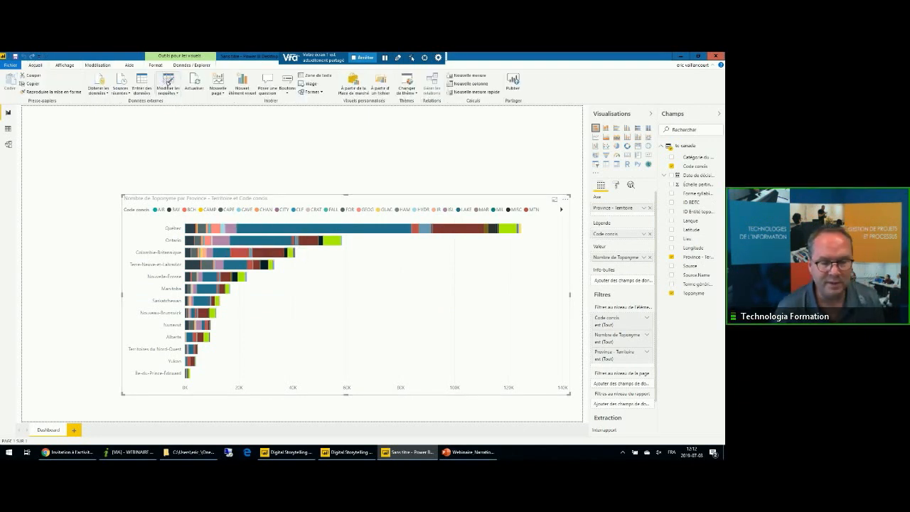
pyautogui.click(168, 82)
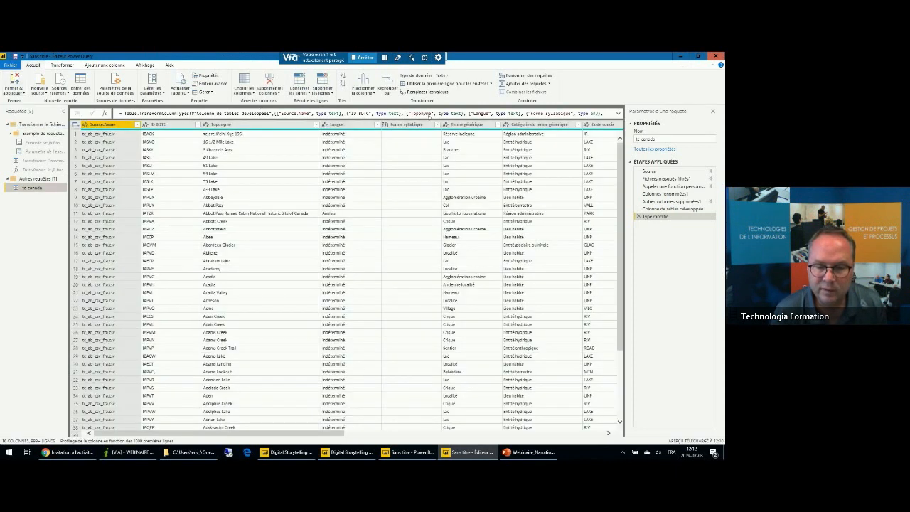
pyautogui.click(569, 125)
pyautogui.click(579, 124)
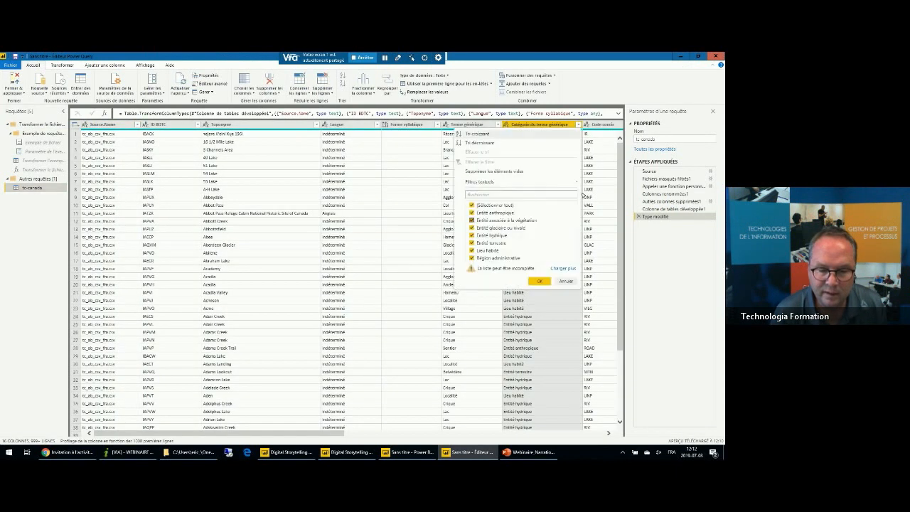
pyautogui.click(472, 205)
pyautogui.click(472, 235)
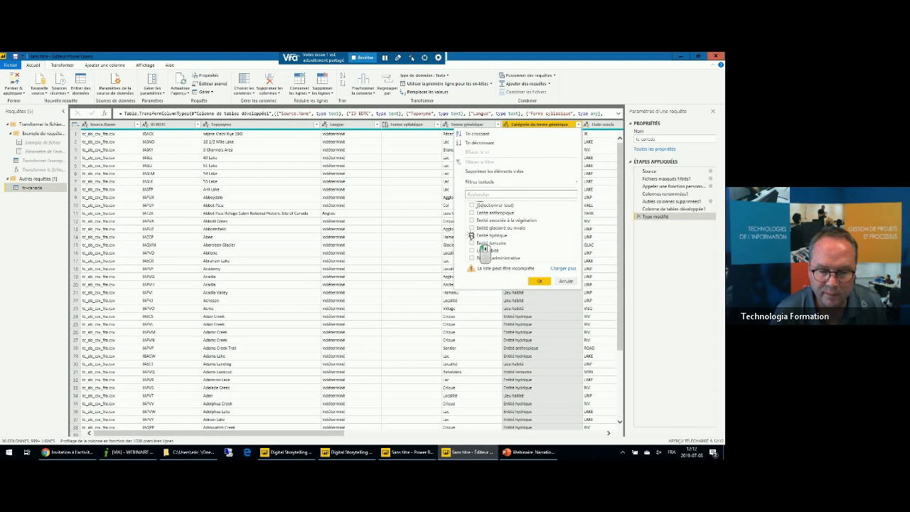
pyautogui.click(541, 279)
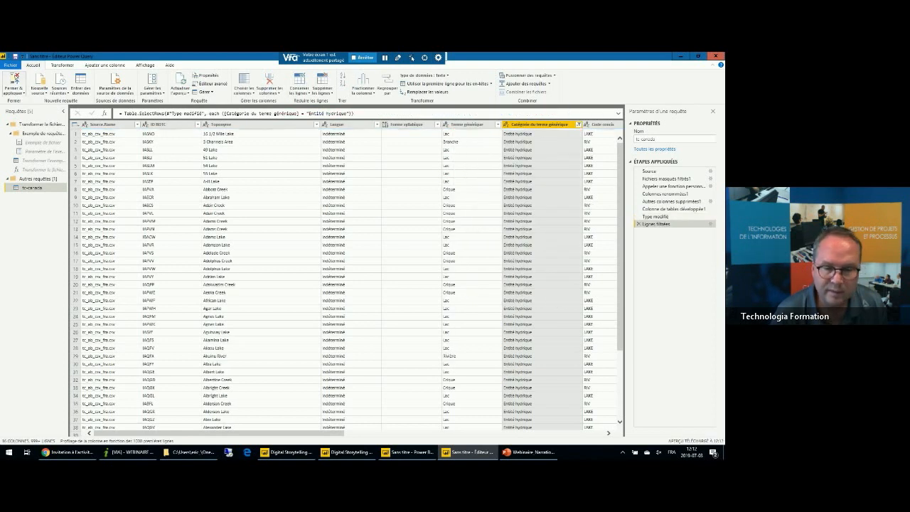
pyautogui.click(15, 78)
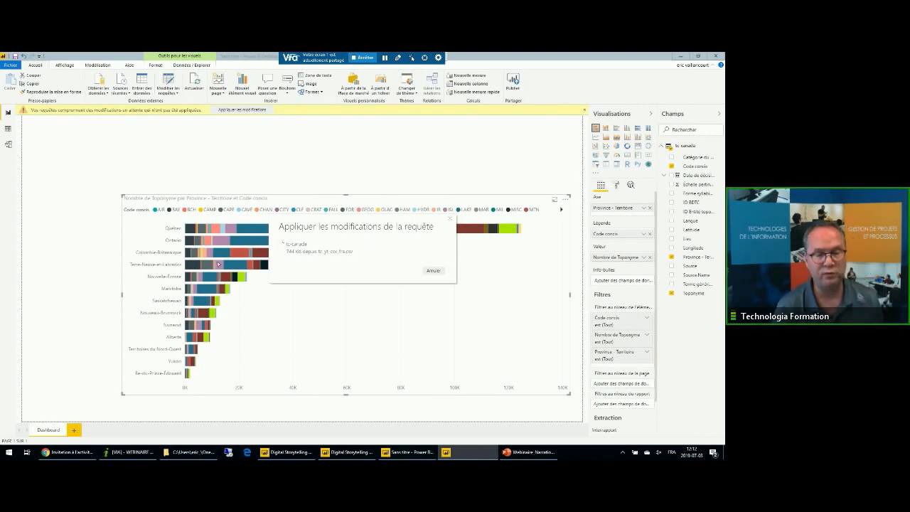
# Step: Examine the tooltip and the available data point actions for Québec's BAY segment in the bar chart
pyautogui.moveTo(218, 264)
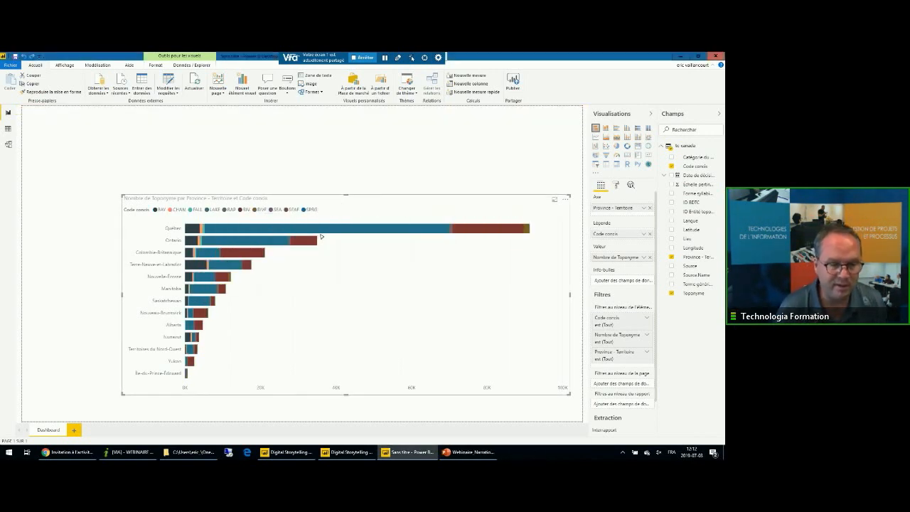
pyautogui.moveTo(236, 228)
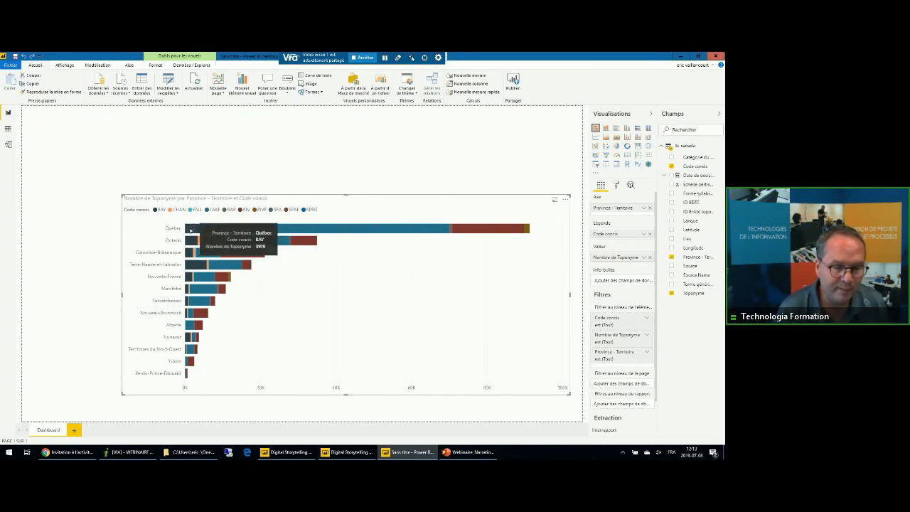
pyautogui.rightClick(190, 228)
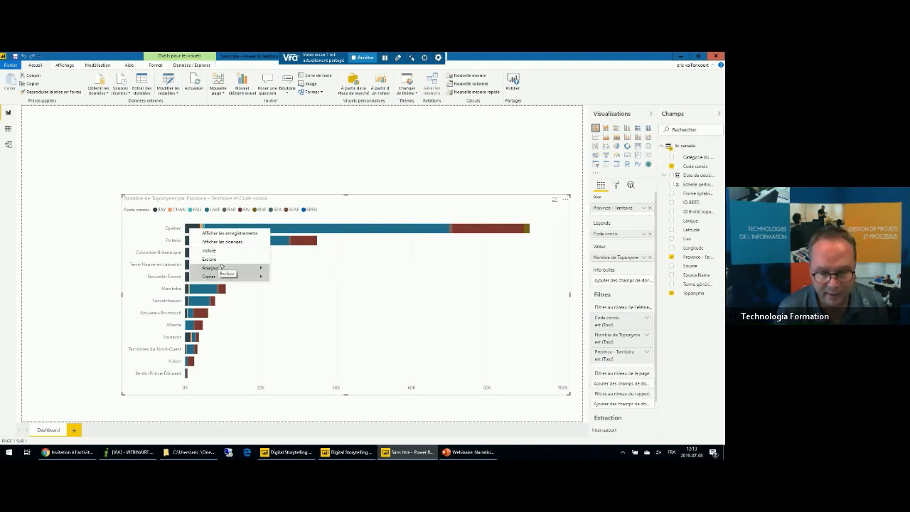
pyautogui.moveTo(222, 267)
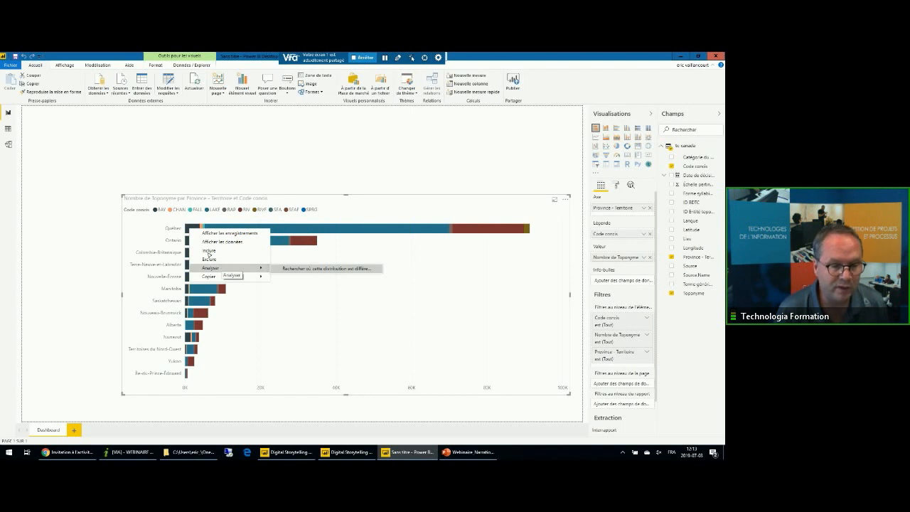
pyautogui.click(141, 176)
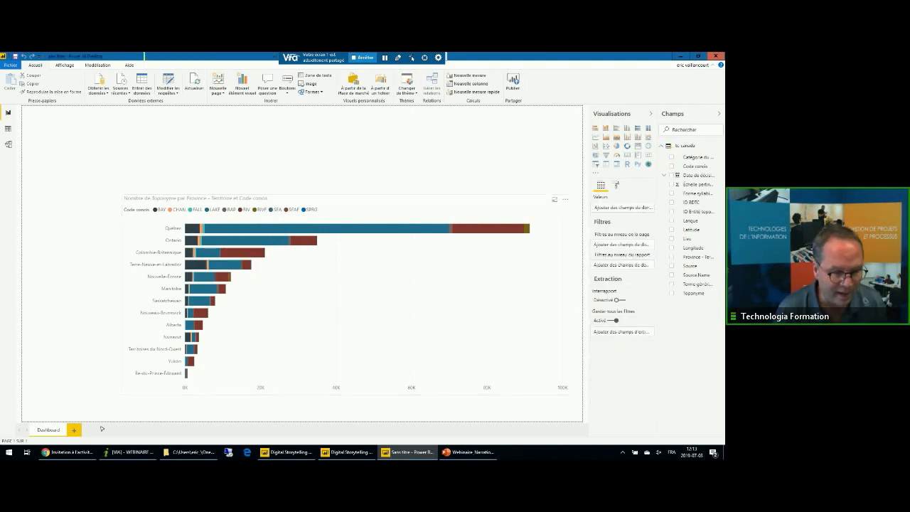
# Step: Add a second report page and name it Voir sur la carte
pyautogui.click(74, 430)
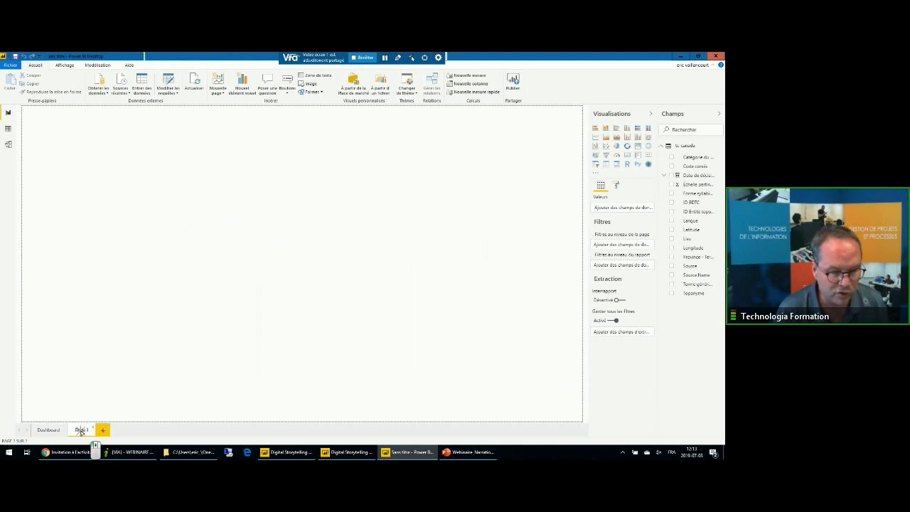
pyautogui.doubleClick(78, 431)
pyautogui.write('Kpi')
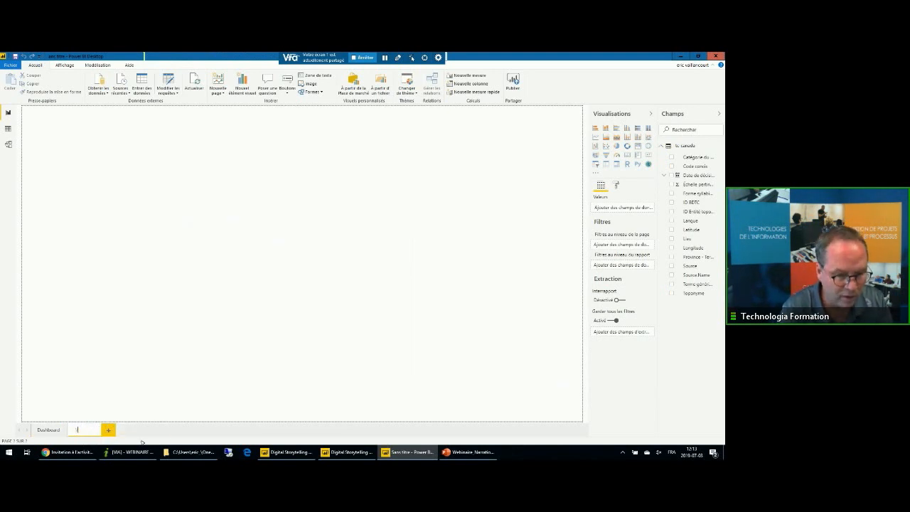
pyautogui.press('BackSpace')
pyautogui.press('BackSpace')
pyautogui.press('BackSpace')
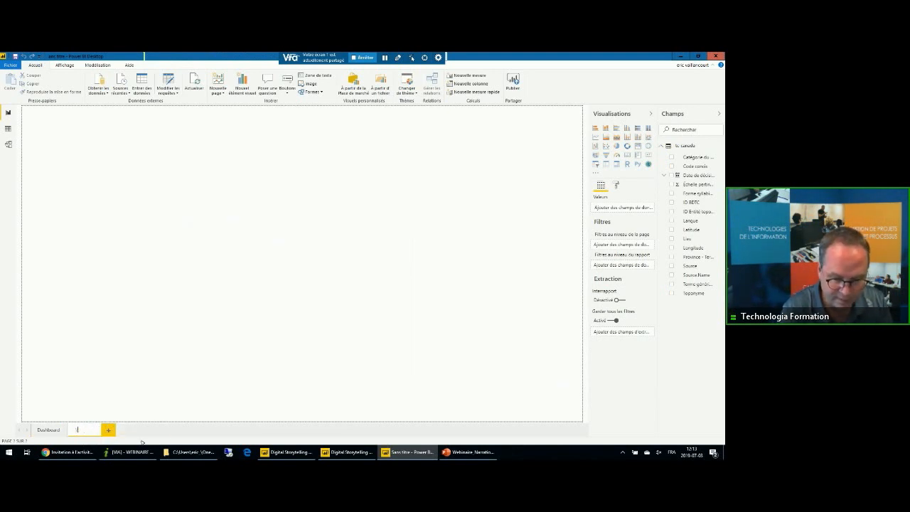
pyautogui.write("Voir sur l'O")
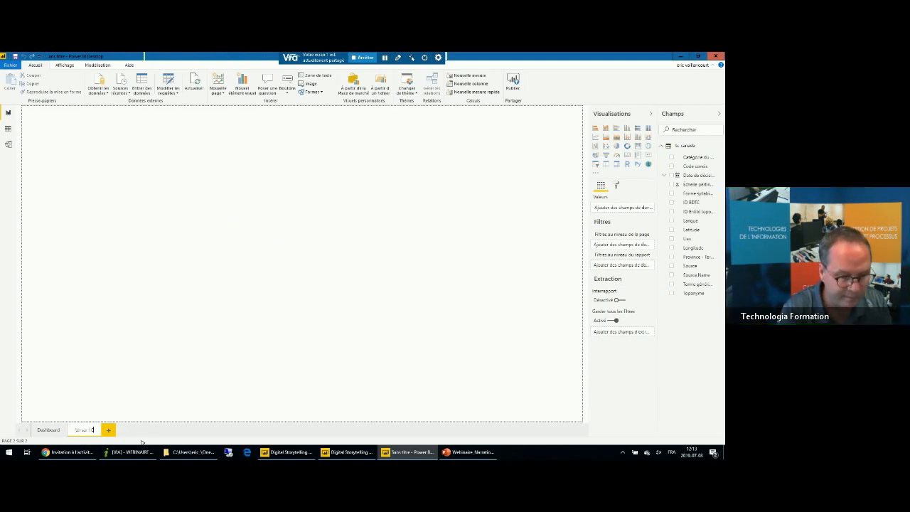
pyautogui.press('Return')
pyautogui.write('a carte')
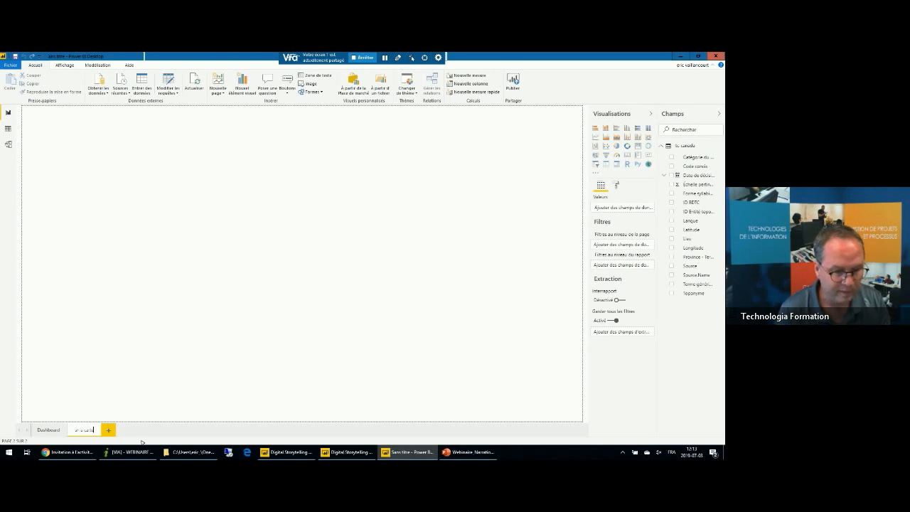
pyautogui.press('Return')
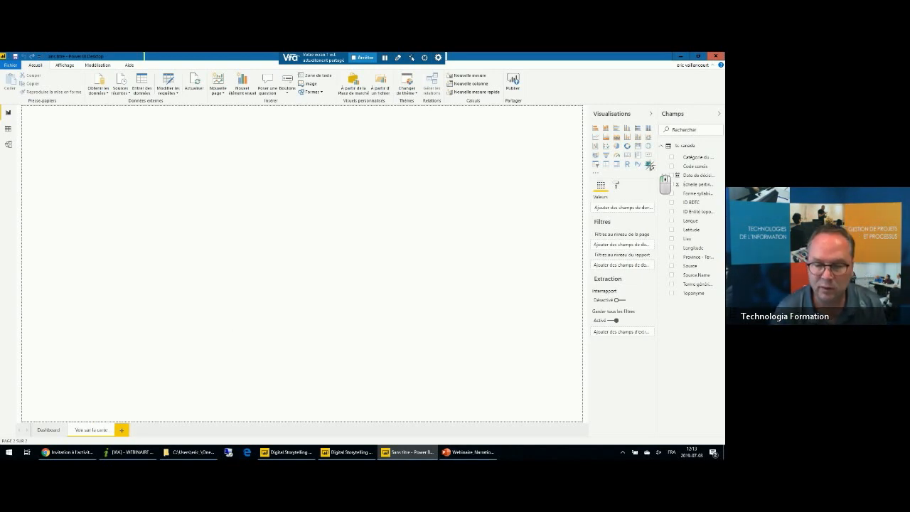
# Step: Add an ArcGIS map filling most of the Voir sur la carte page and plot it by Latitude and Longitude
pyautogui.click(649, 164)
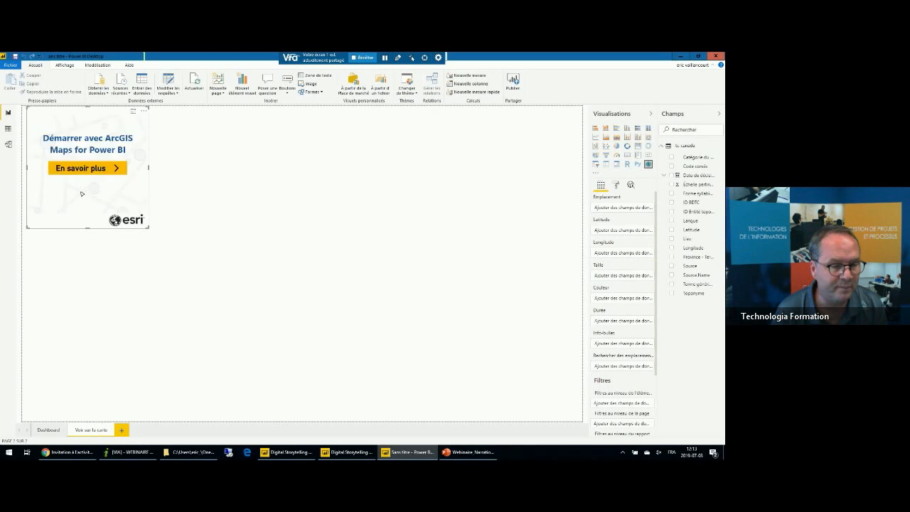
pyautogui.moveTo(99, 113); pyautogui.dragTo(121, 137)
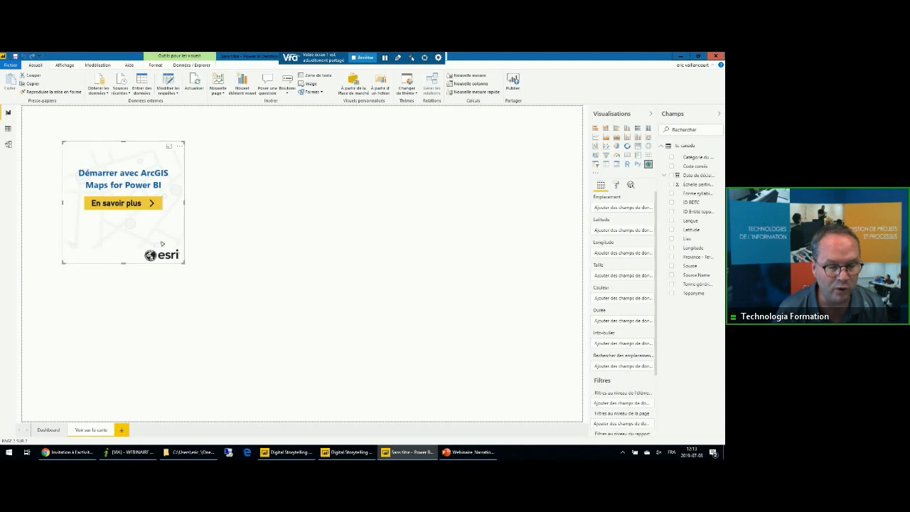
pyautogui.moveTo(185, 264); pyautogui.dragTo(429, 349)
pyautogui.moveTo(524, 368); pyautogui.dragTo(574, 399)
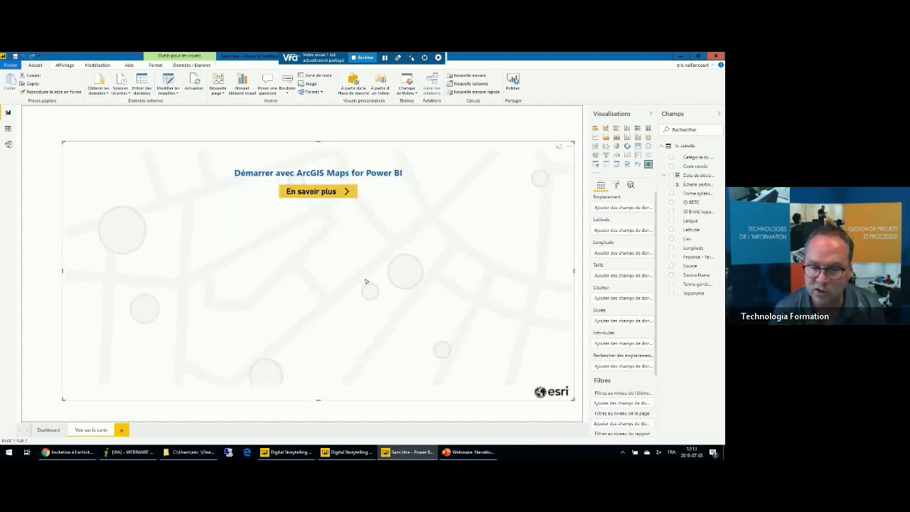
pyautogui.click(691, 230)
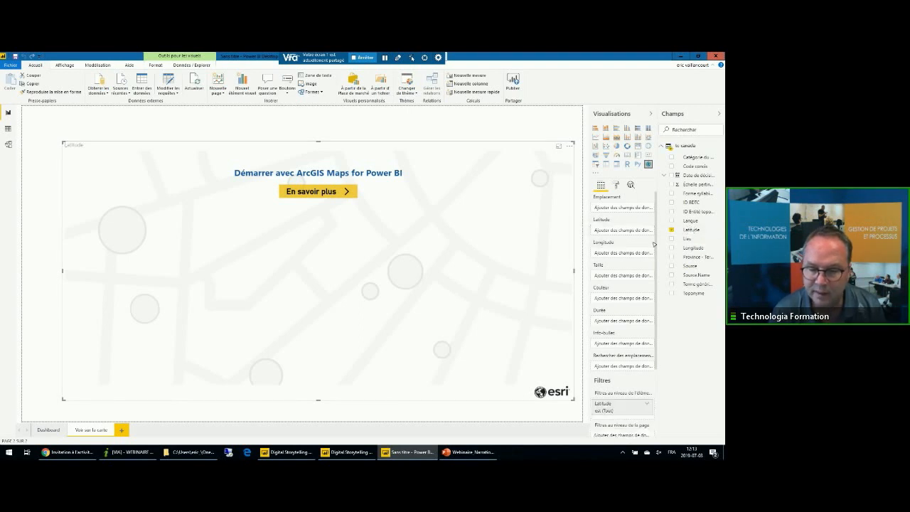
pyautogui.click(694, 247)
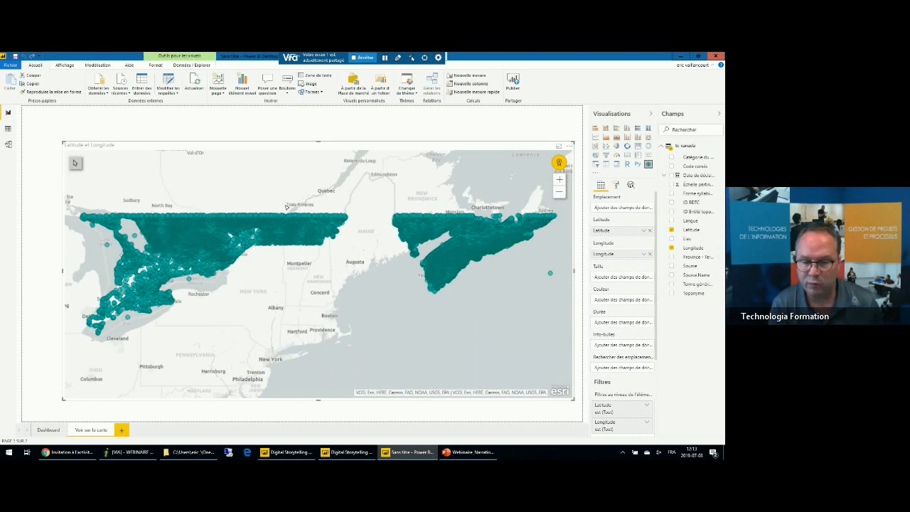
# Step: Enable cross-report drillthrough on the Voir sur la carte page and add Province - Territoire as its drillthrough field
pyautogui.scroll(-1, 618, 222)
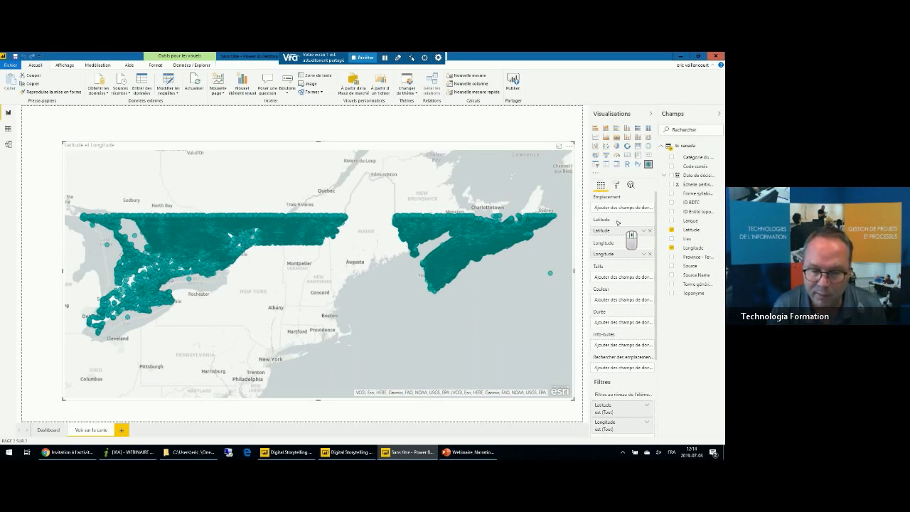
pyautogui.scroll(-5, 619, 223)
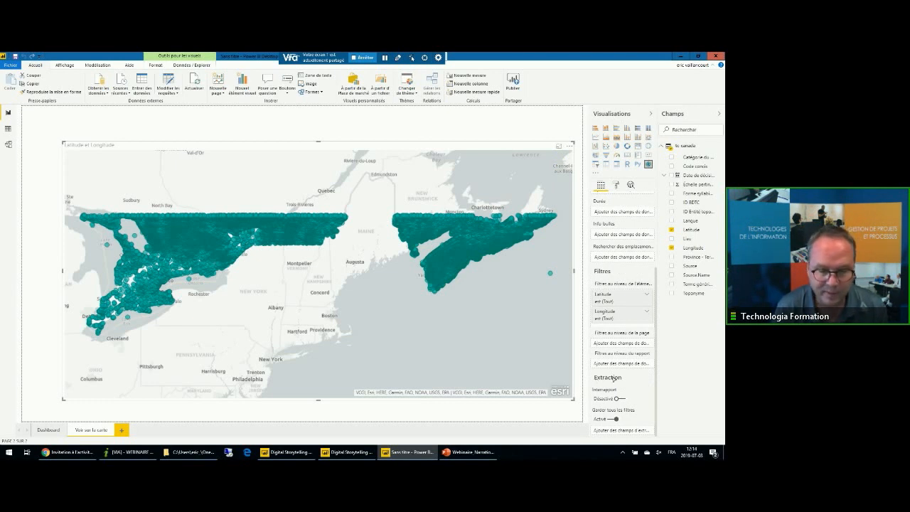
pyautogui.moveTo(607, 379)
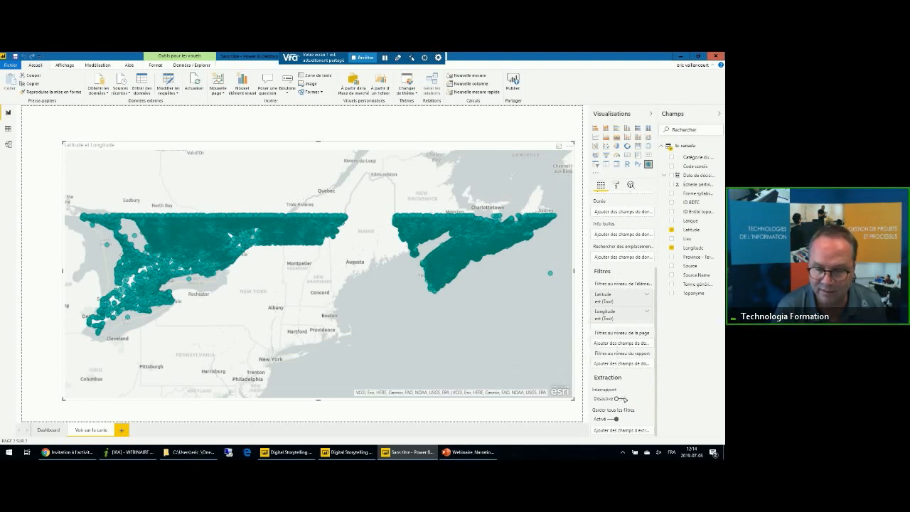
pyautogui.click(617, 398)
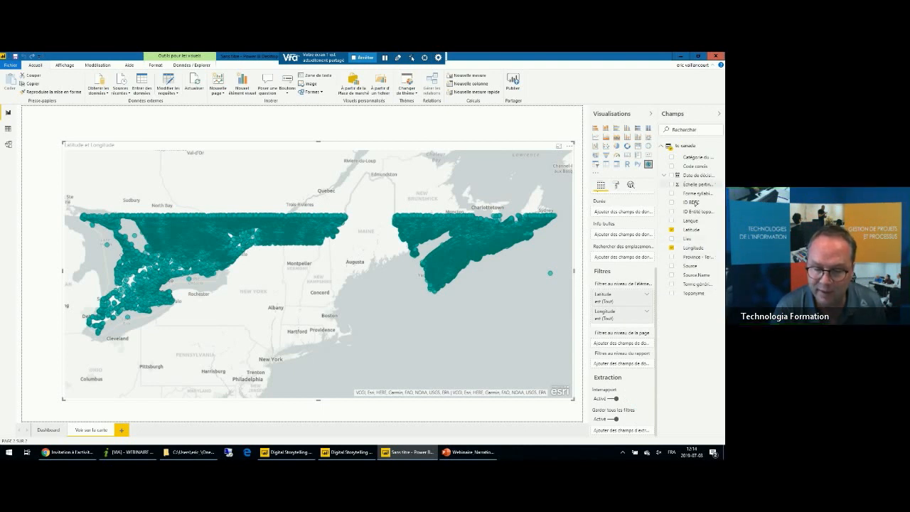
pyautogui.moveTo(700, 257); pyautogui.dragTo(630, 431)
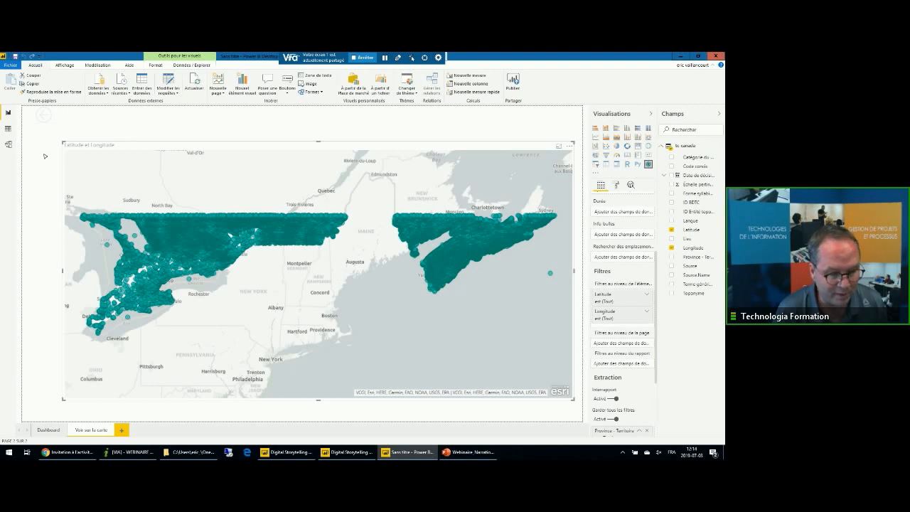
# Step: Drill through from Québec's BAY segment on the Dashboard to Voir sur la carte, examine the mapped points, and return to the Dashboard
pyautogui.click(49, 430)
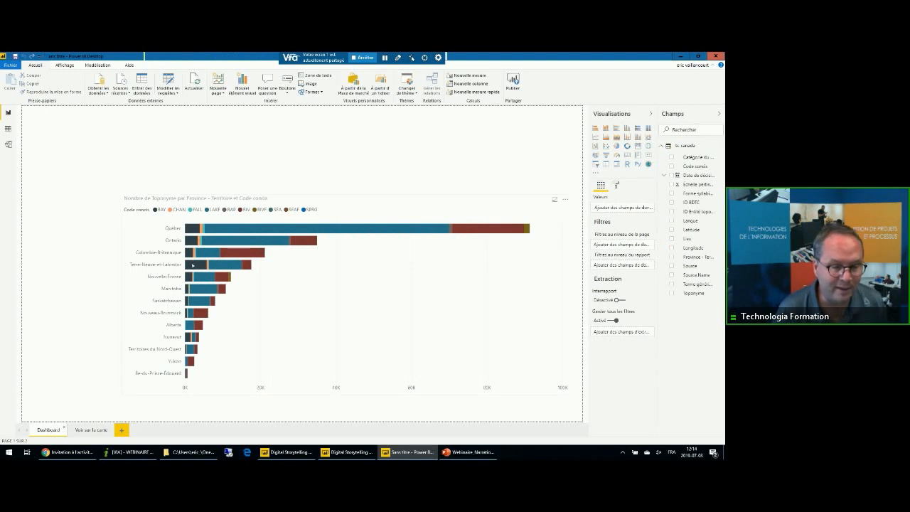
pyautogui.rightClick(192, 230)
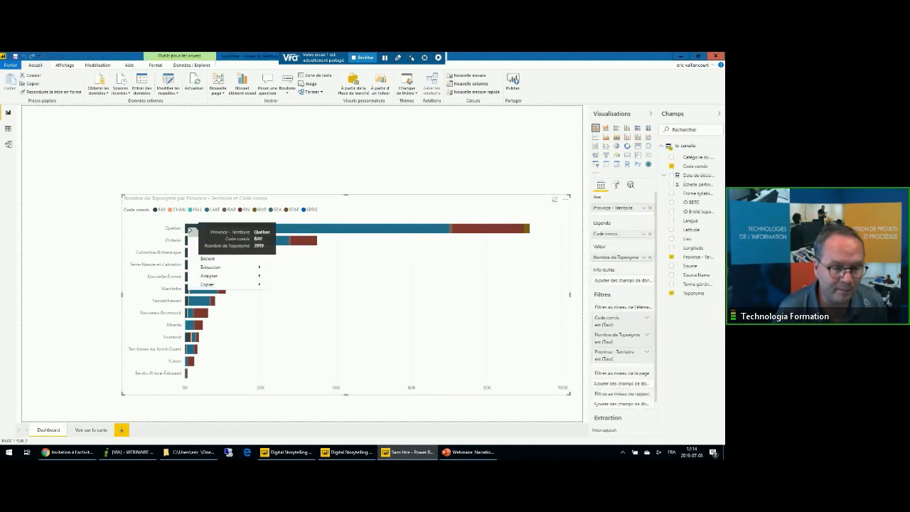
pyautogui.moveTo(217, 267)
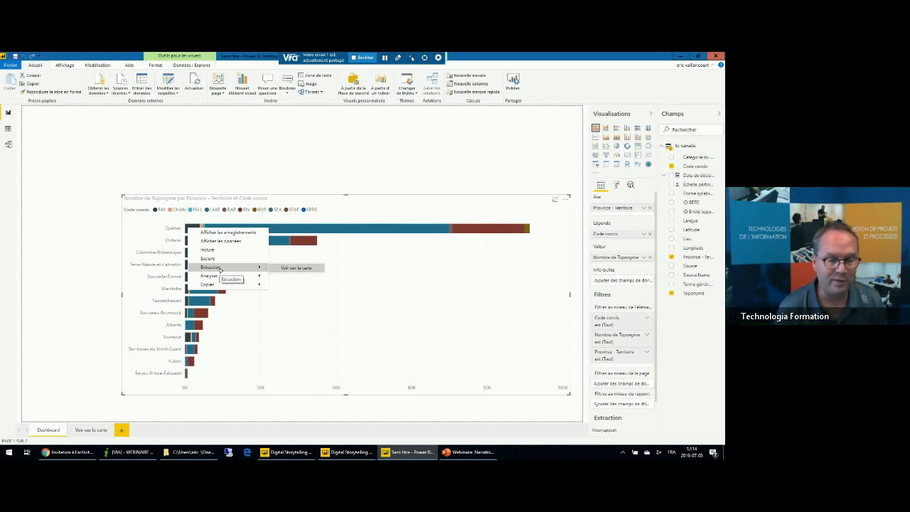
pyautogui.click(309, 269)
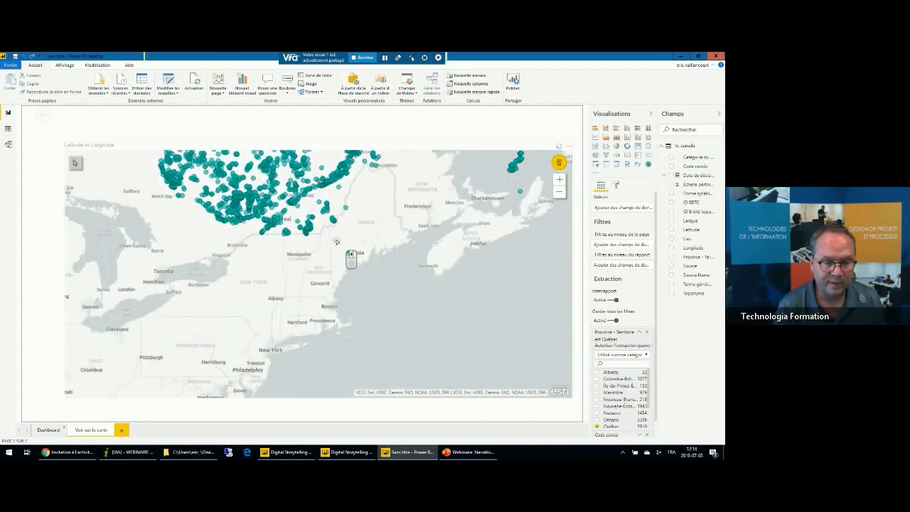
pyautogui.click(334, 358)
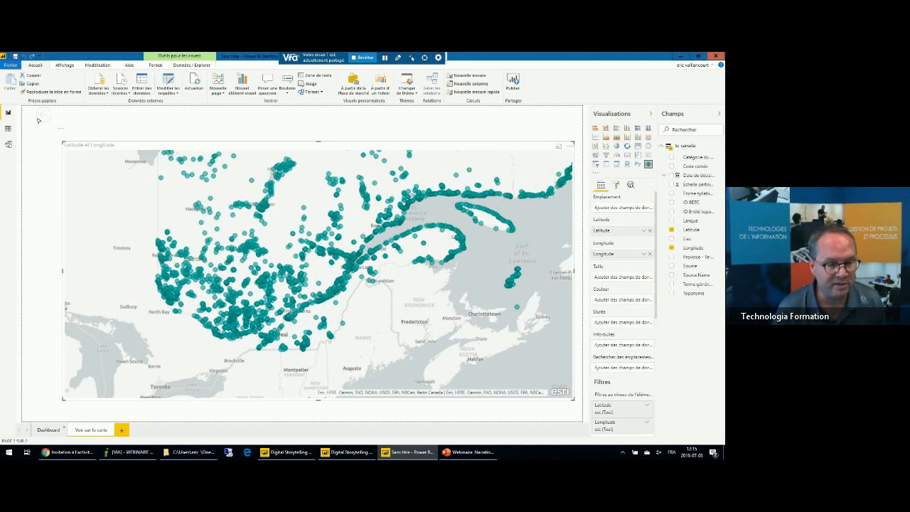
pyautogui.keyDown('ctrl'); pyautogui.click(41, 118); pyautogui.keyUp('ctrl')
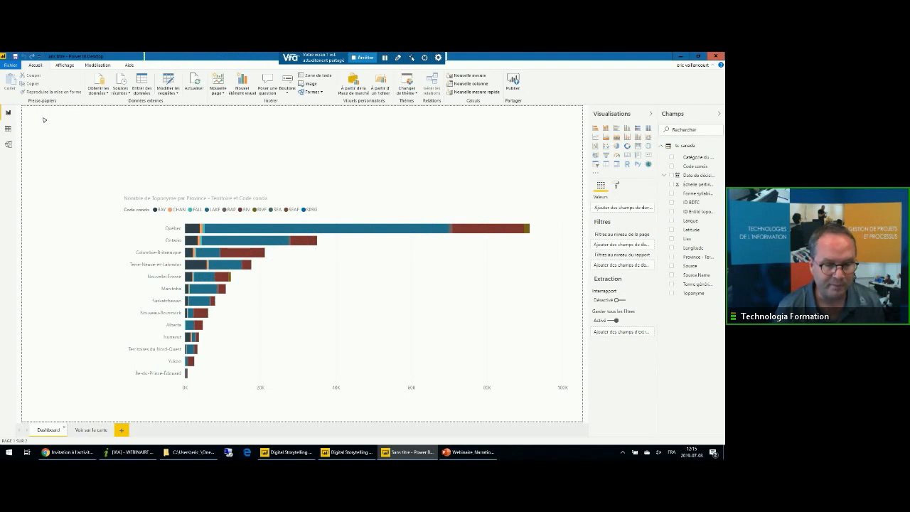
pyautogui.moveTo(250, 233)
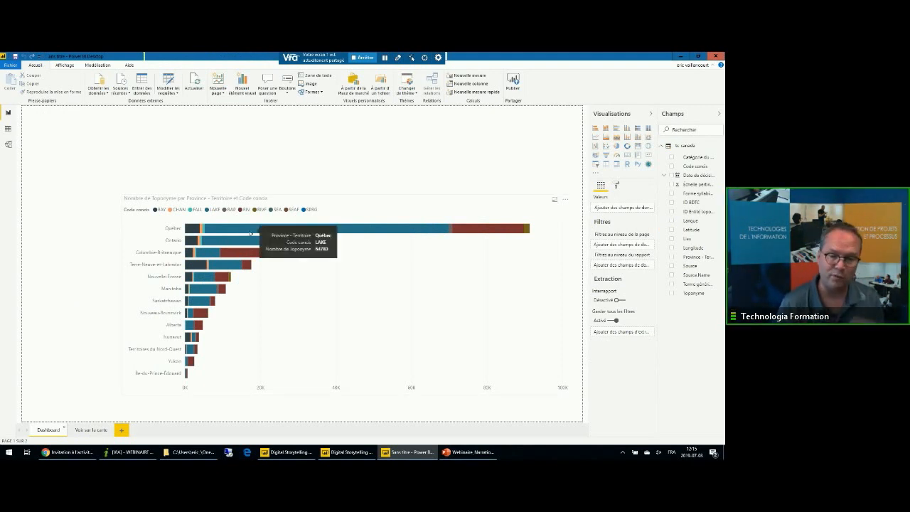
# Step: Add a third report page and name it Voir dans une liste
pyautogui.click(122, 430)
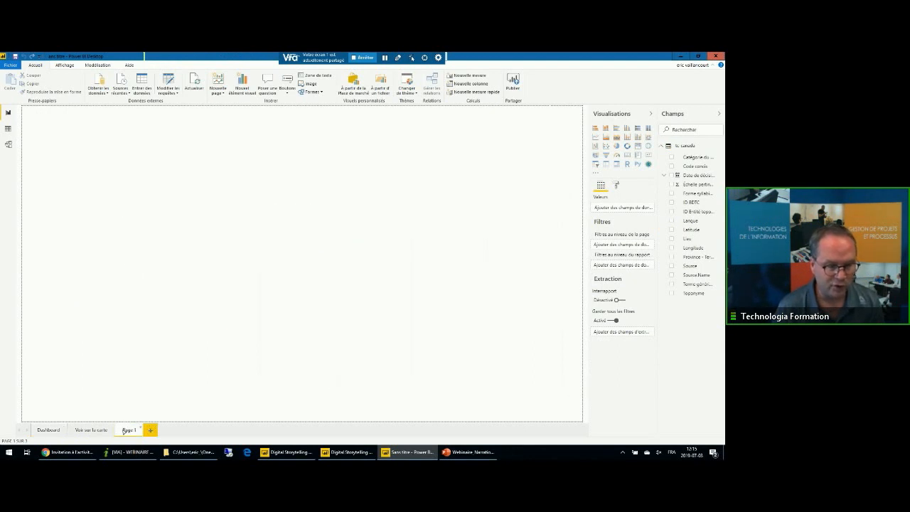
pyautogui.doubleClick(127, 430)
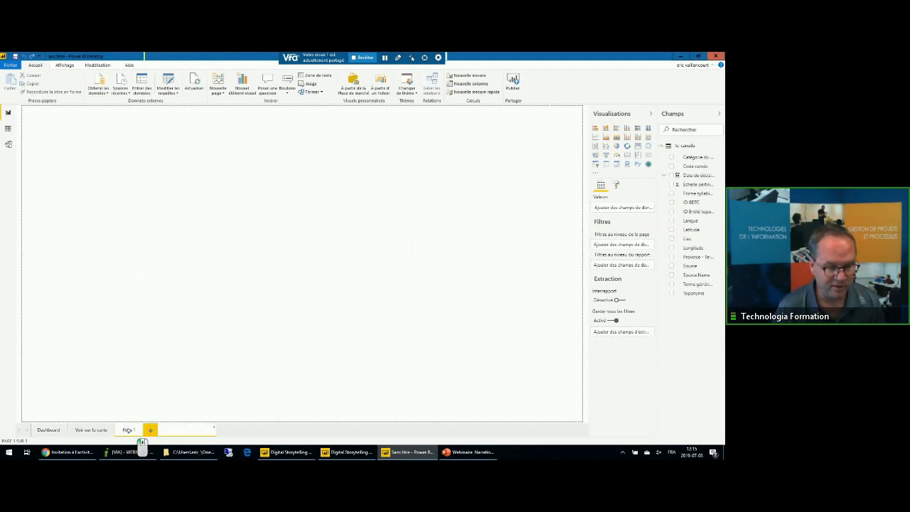
pyautogui.write('Vo')
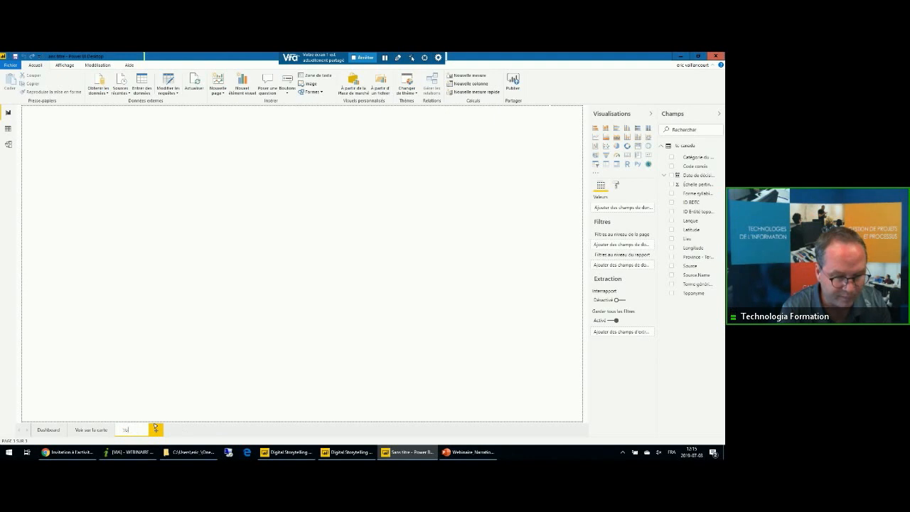
pyautogui.write('ir dans une')
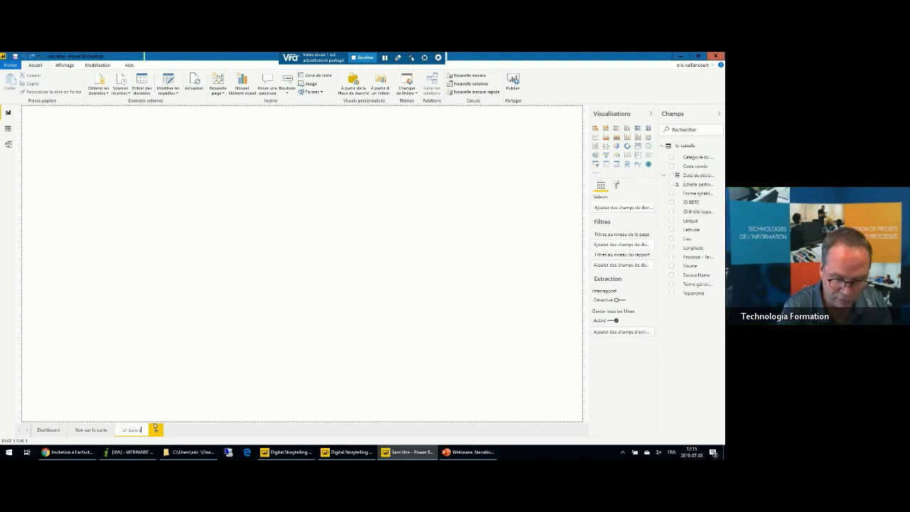
pyautogui.write(' liste')
pyautogui.click(162, 380)
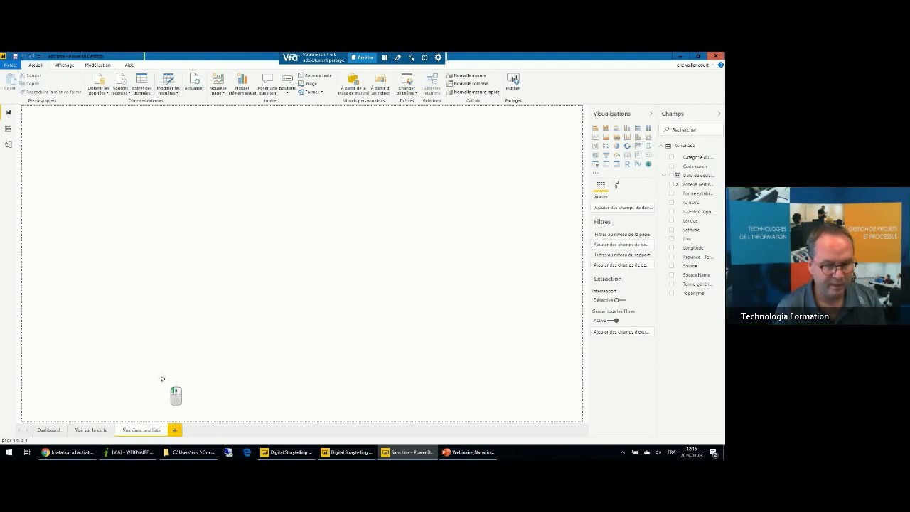
# Step: Add a table of Code concis and Toponyme to the list page, sized as a tall, narrow block along the page's left edge
pyautogui.click(606, 164)
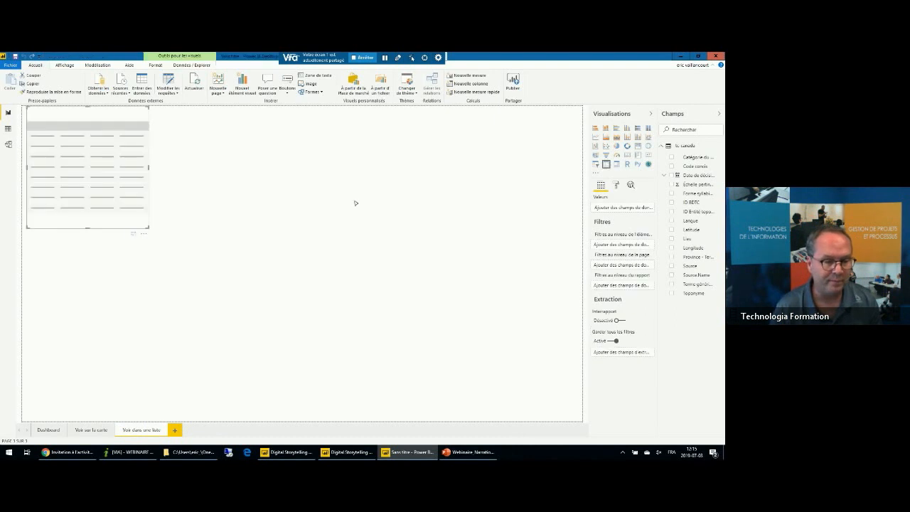
pyautogui.moveTo(148, 227); pyautogui.dragTo(298, 385)
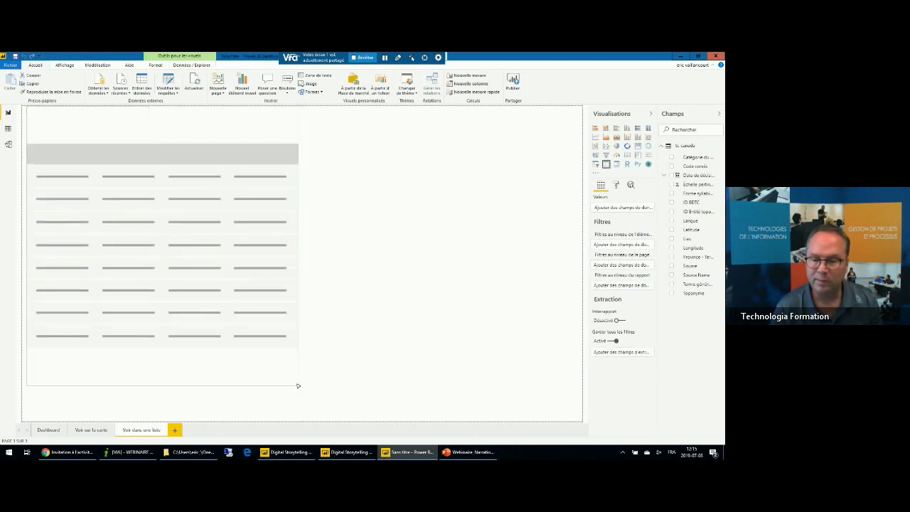
pyautogui.click(689, 166)
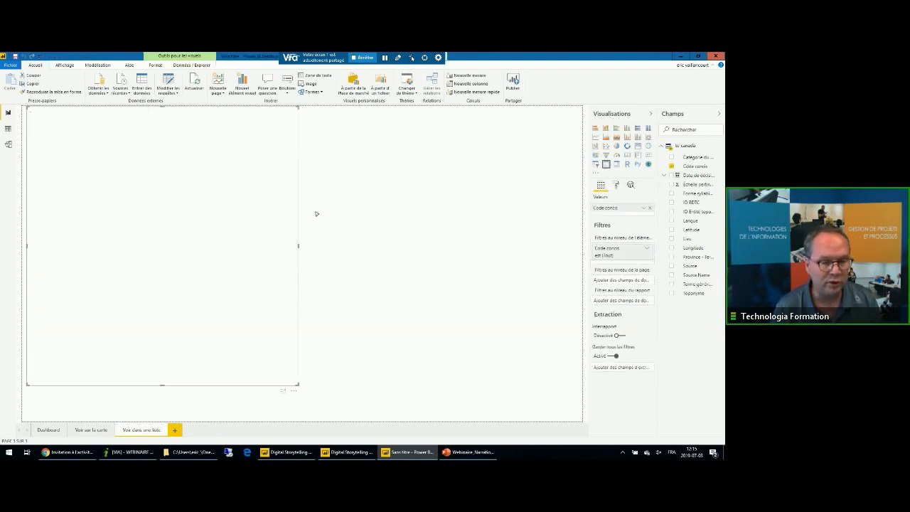
pyautogui.click(695, 293)
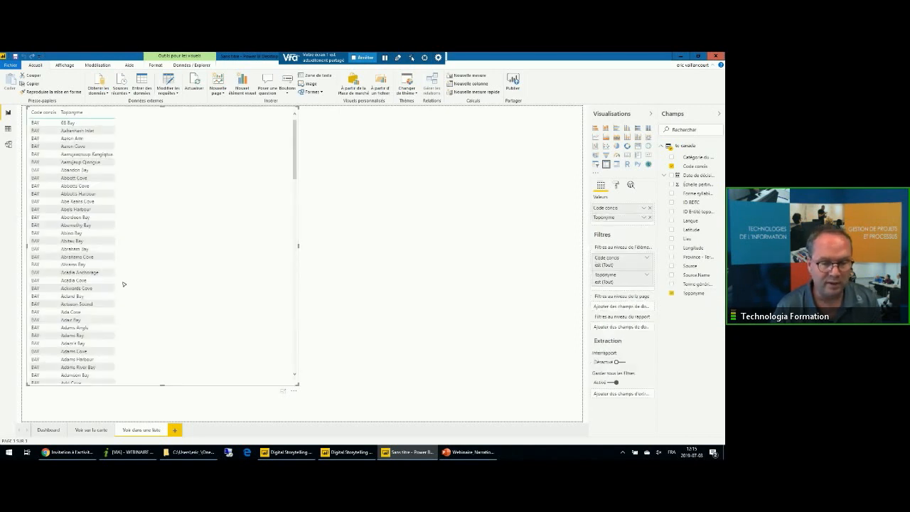
pyautogui.moveTo(300, 247); pyautogui.dragTo(164, 247)
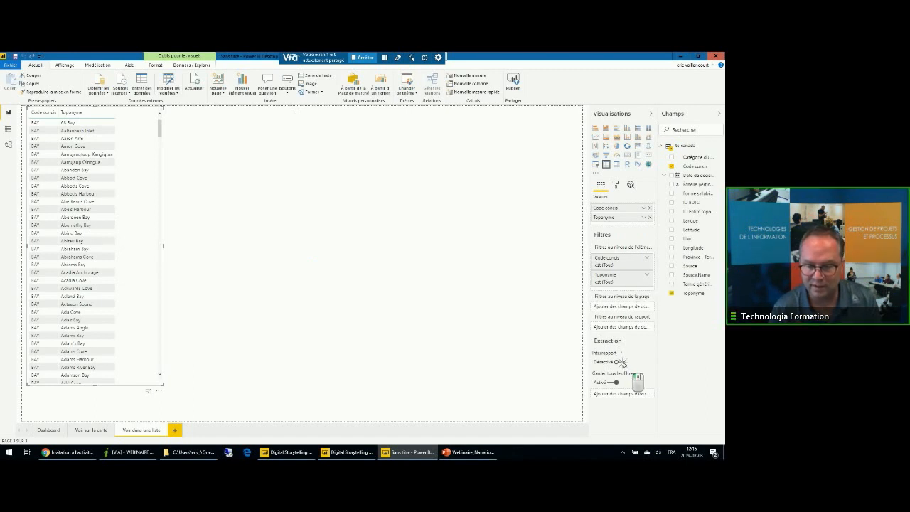
# Step: Enable cross-report drillthrough on the Voir dans une liste page and add Province - Territoire as its drillthrough field
pyautogui.click(618, 362)
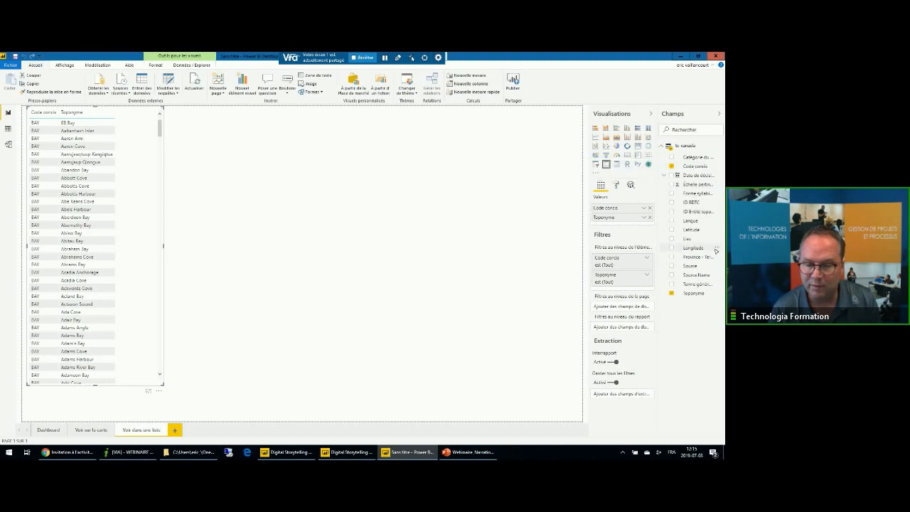
pyautogui.moveTo(698, 257); pyautogui.dragTo(623, 394)
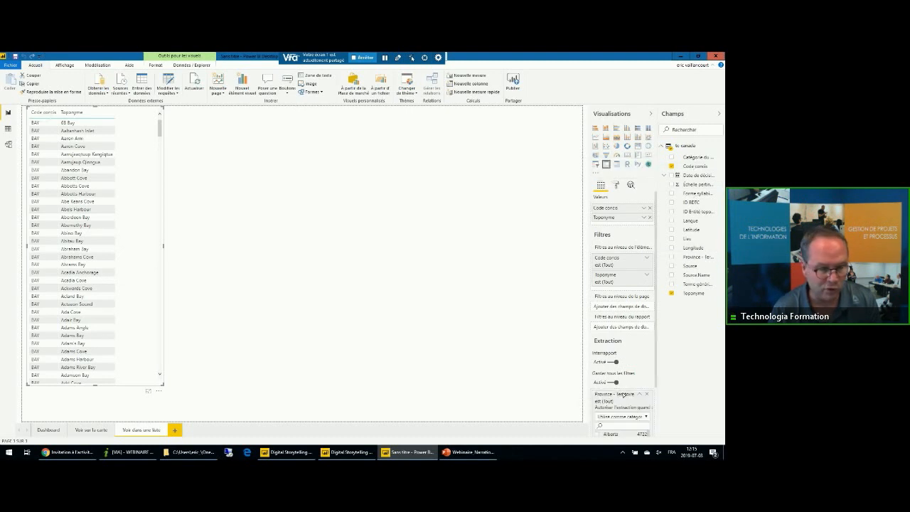
# Step: Drill through from Québec's CHAN segment on the Dashboard to the Voir dans une liste page
pyautogui.click(48, 431)
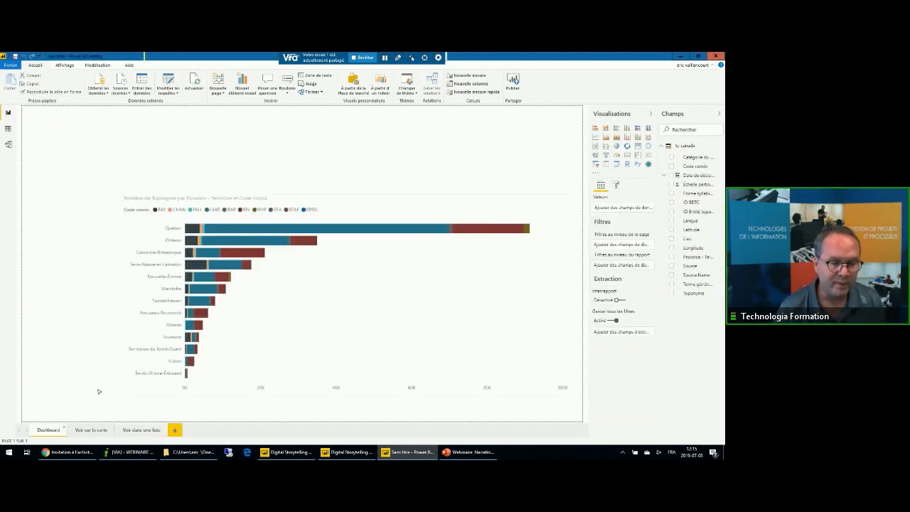
pyautogui.rightClick(202, 229)
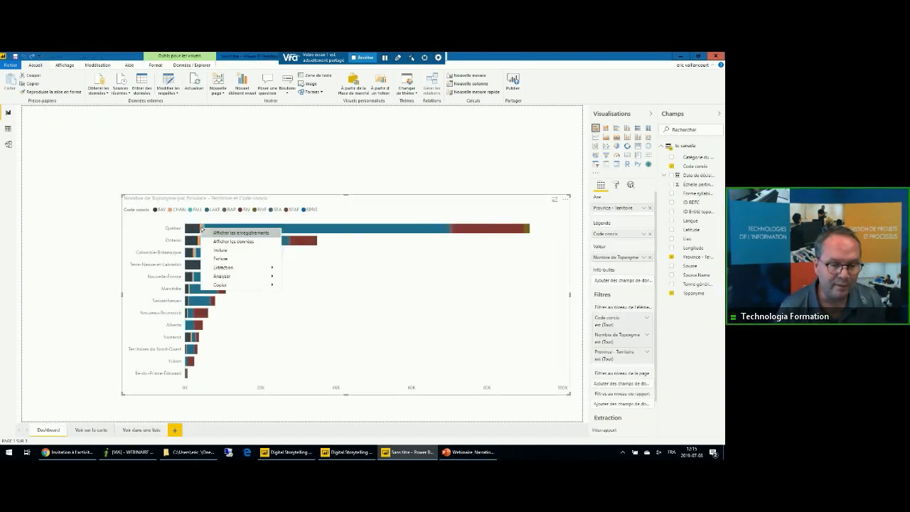
pyautogui.moveTo(238, 267)
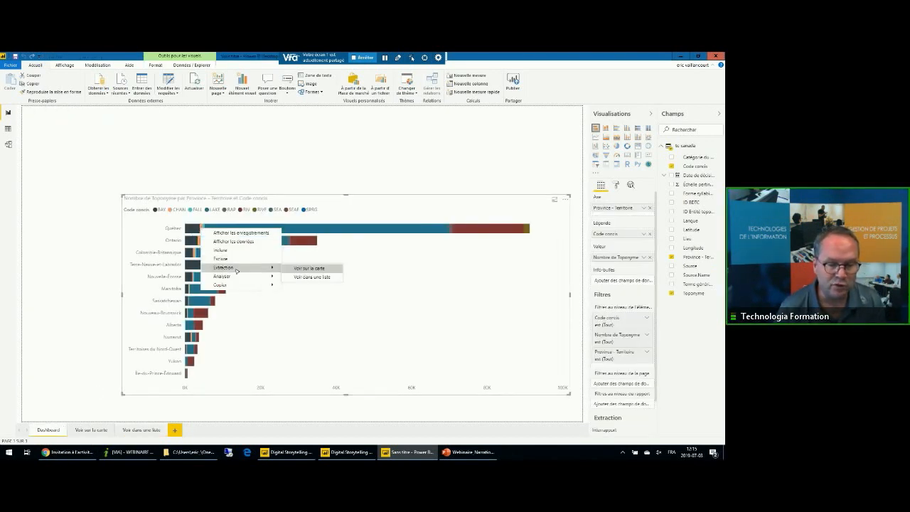
pyautogui.click(327, 277)
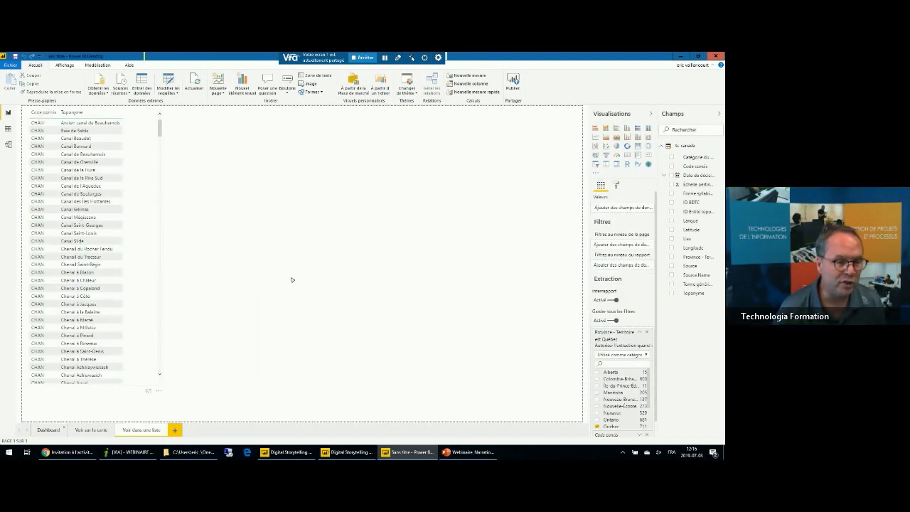
# Step: Lower the list table's top edge to clear the back button, and use that button to return to the Dashboard
pyautogui.click(98, 109)
pyautogui.moveTo(99, 109); pyautogui.dragTo(97, 144)
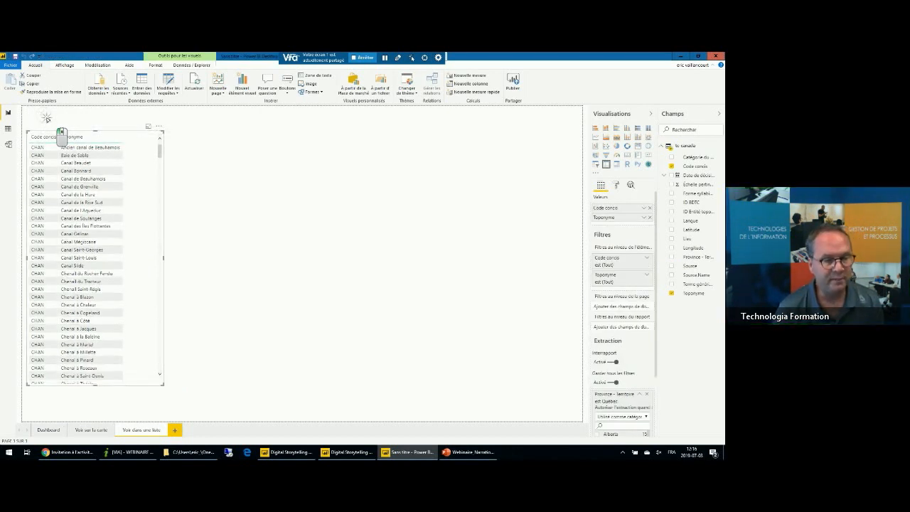
pyautogui.keyDown('ctrl'); pyautogui.click(48, 119); pyautogui.keyUp('ctrl')
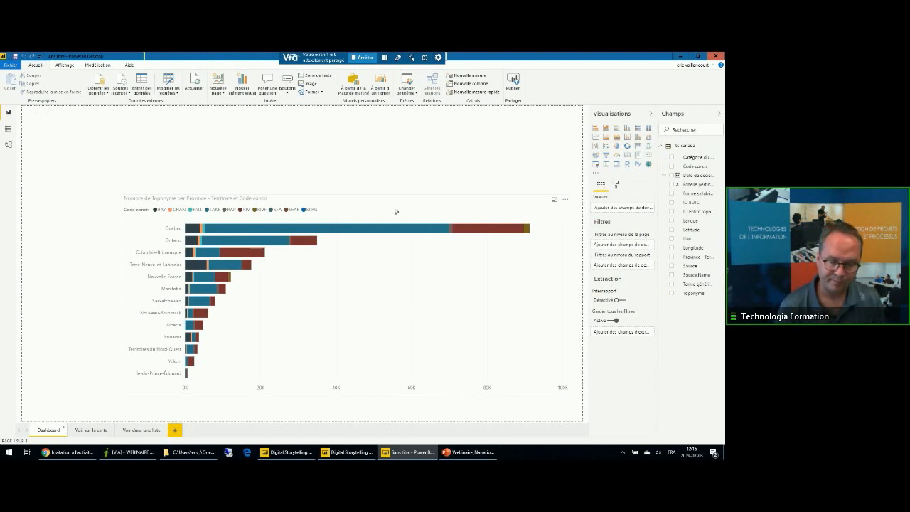
# Step: Switch to PowerPoint, present the Signets (Bookmarks) slide, and return to the Power BI report
pyautogui.click(468, 452)
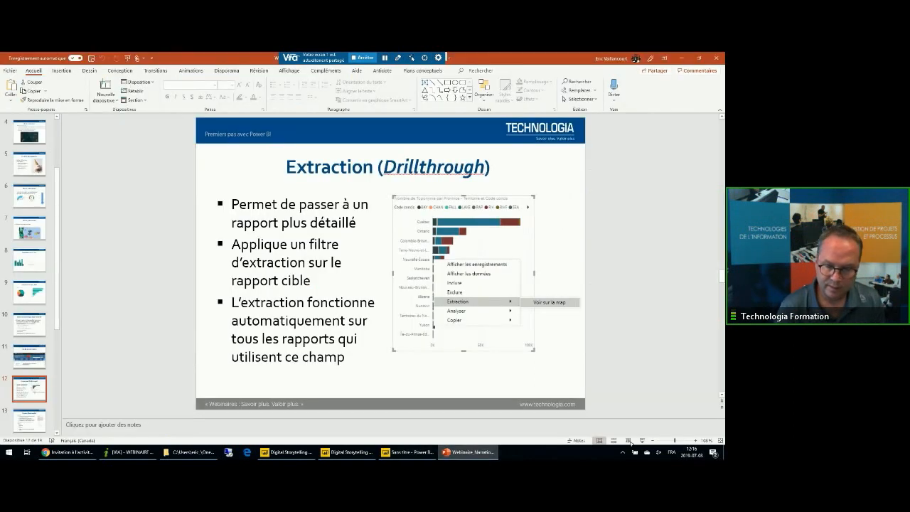
pyautogui.click(640, 441)
pyautogui.click(610, 366)
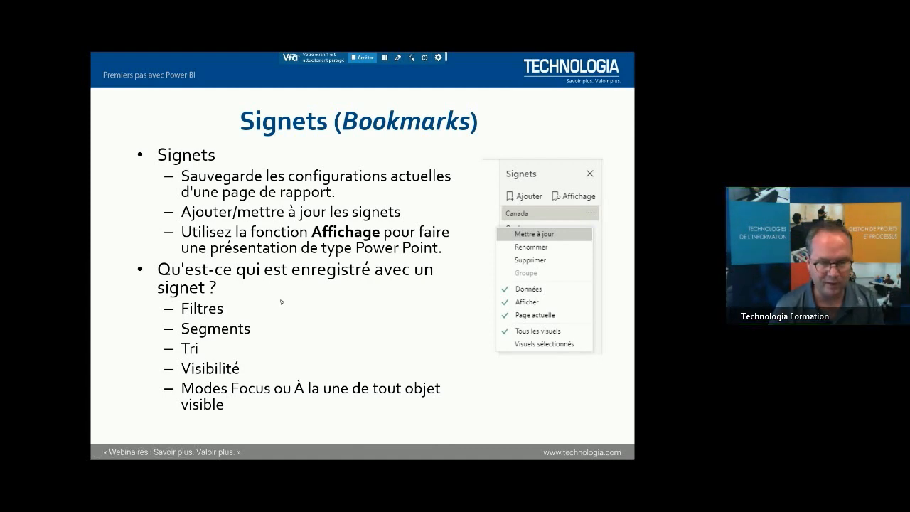
pyautogui.press('Escape')
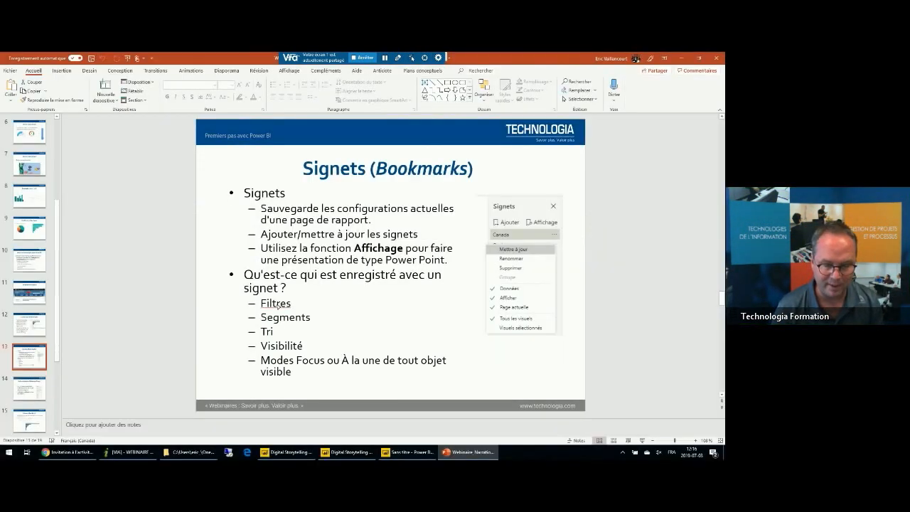
pyautogui.click(424, 455)
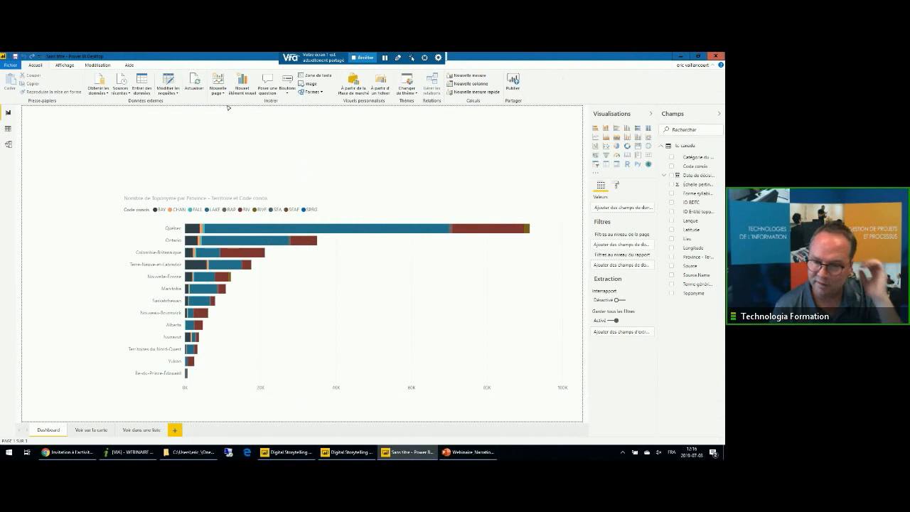
# Step: Add a Code concis slicer to the Dashboard, sized as a tall, narrow block to the left of the bar chart
pyautogui.click(597, 164)
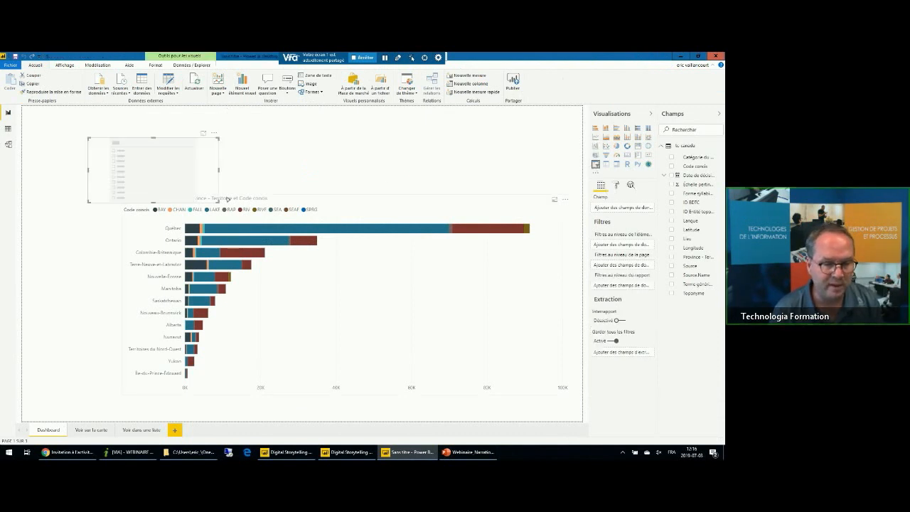
pyautogui.click(219, 171)
pyautogui.click(200, 168)
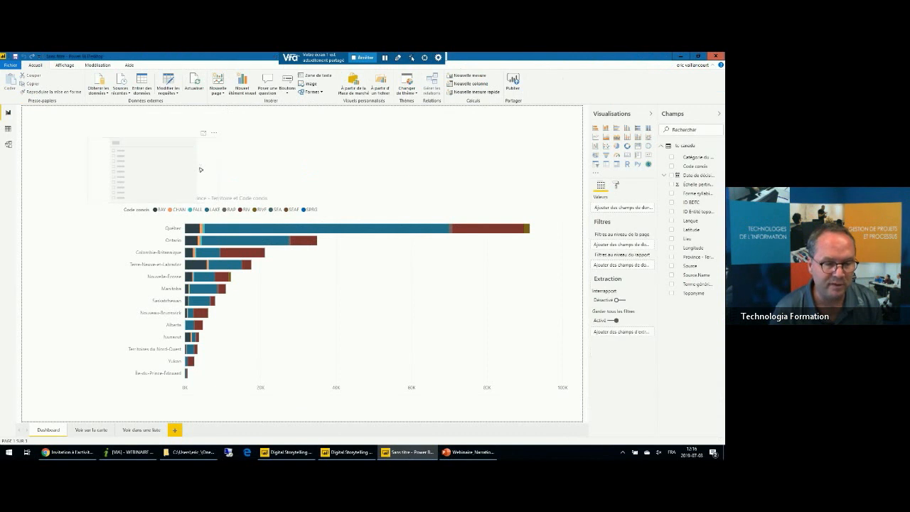
pyautogui.click(217, 169)
pyautogui.moveTo(220, 170); pyautogui.dragTo(152, 177)
pyautogui.click(98, 161)
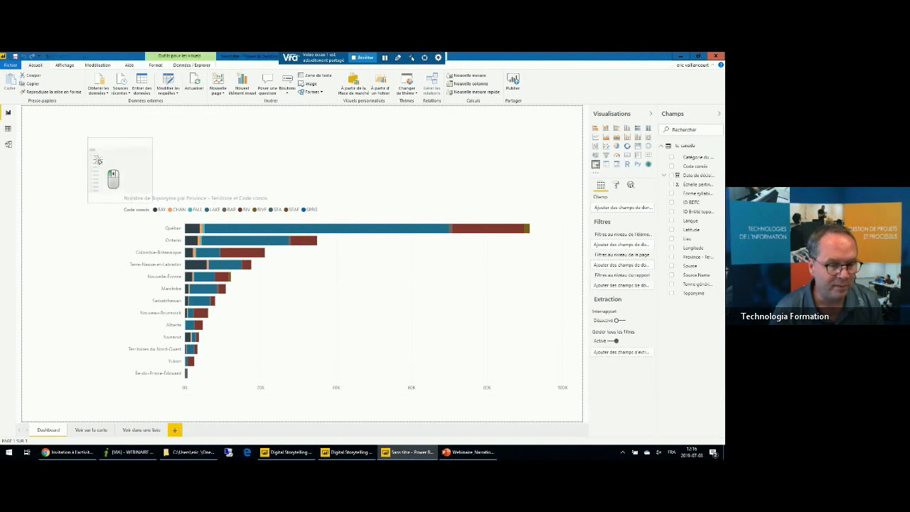
pyautogui.moveTo(99, 160); pyautogui.dragTo(33, 244)
pyautogui.click(86, 285)
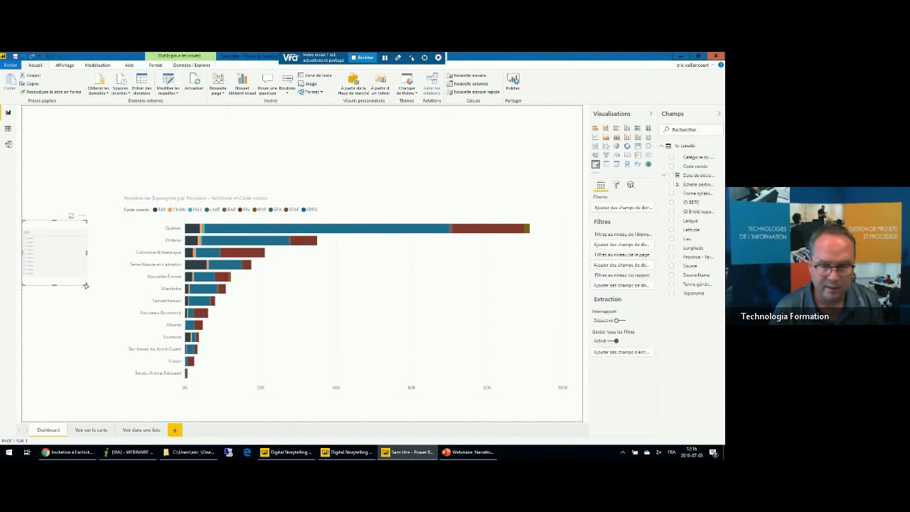
pyautogui.moveTo(86, 285); pyautogui.dragTo(100, 382)
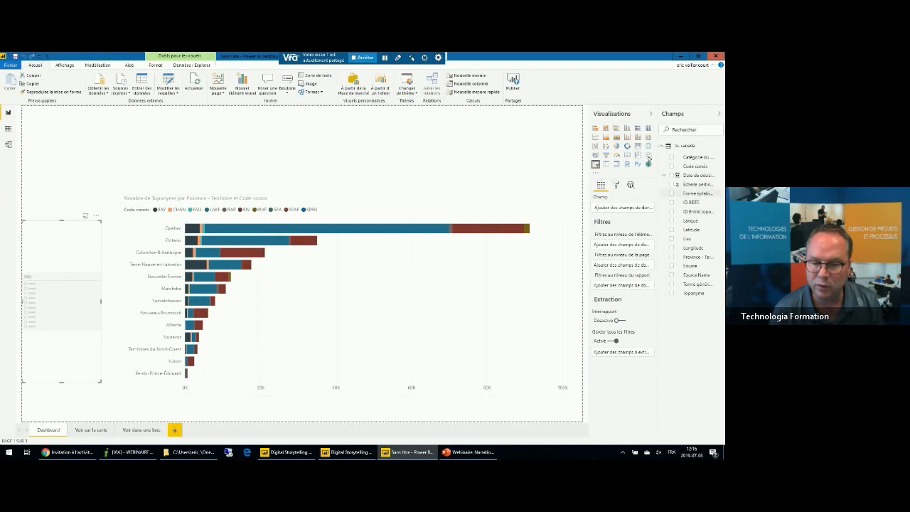
pyautogui.moveTo(694, 166); pyautogui.dragTo(44, 289)
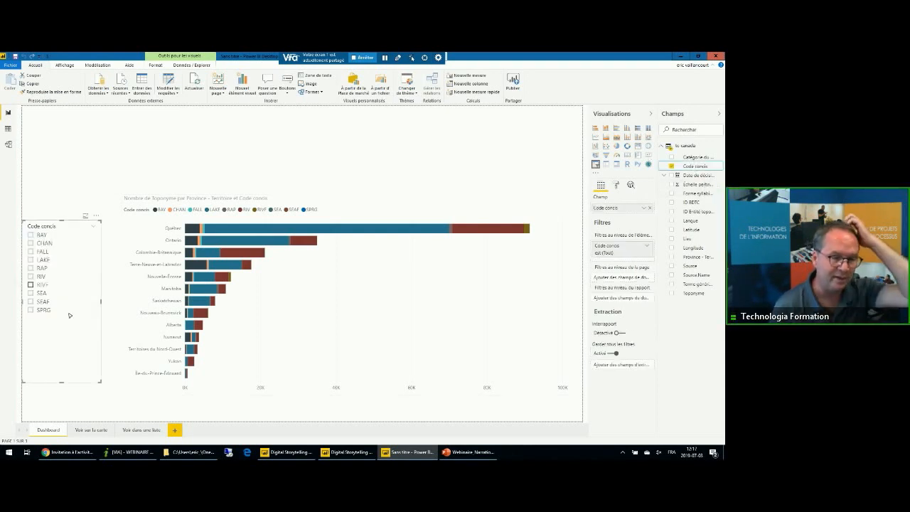
# Step: Test the slicer on the chart by selecting BAY, CHAN and FALL, keeping only FALL, and clearing the selection
pyautogui.click(30, 235)
pyautogui.click(31, 243)
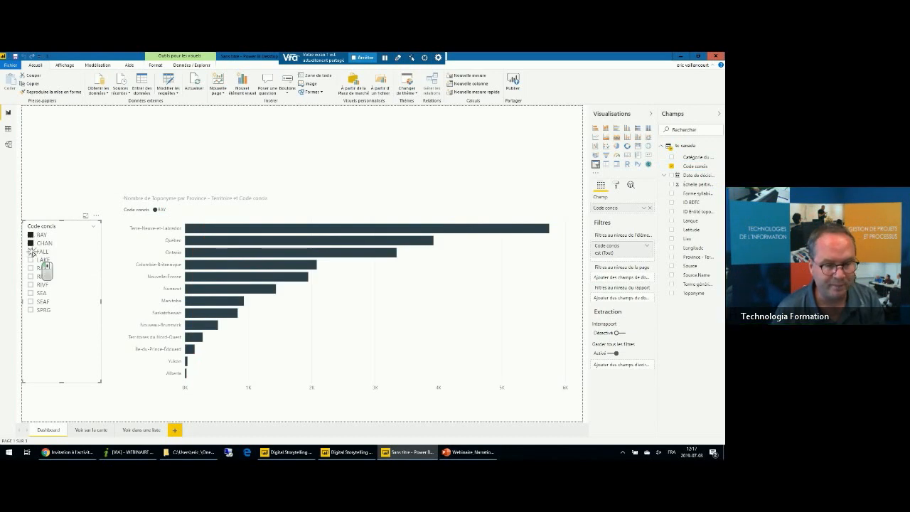
pyautogui.click(30, 252)
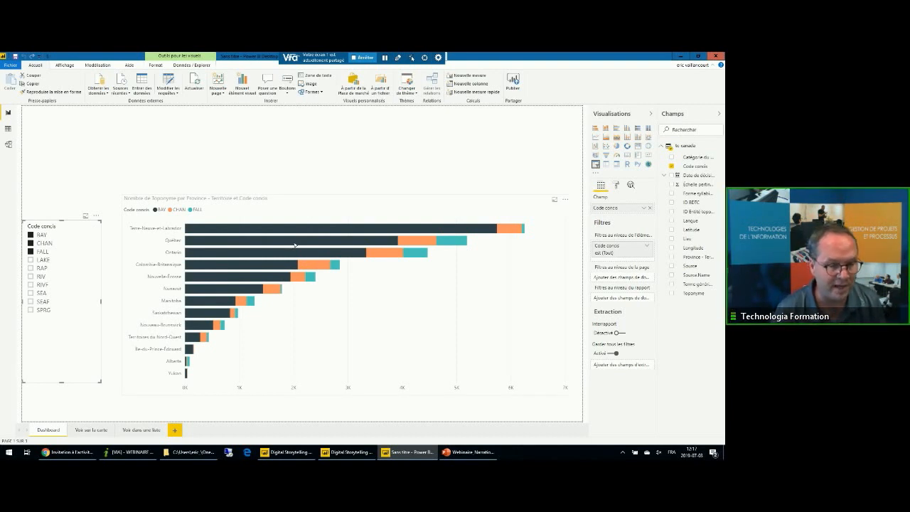
pyautogui.click(31, 251)
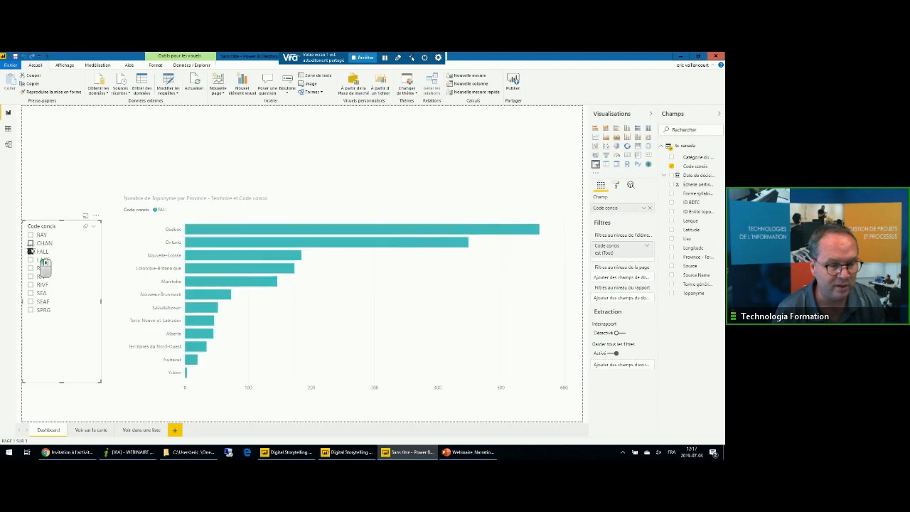
pyautogui.click(30, 251)
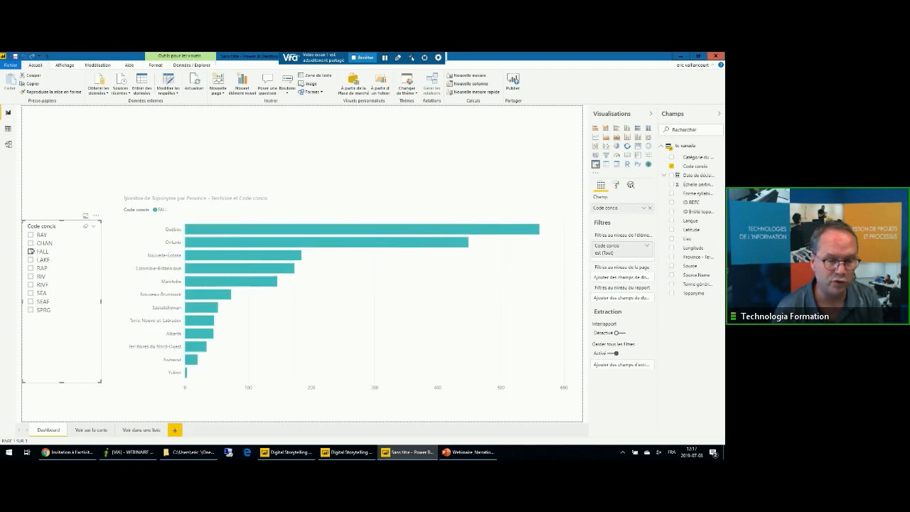
pyautogui.click(316, 151)
# Step: Insert a blank (Vide) button on the Dashboard and place it just above the Code concis slicer
pyautogui.click(287, 90)
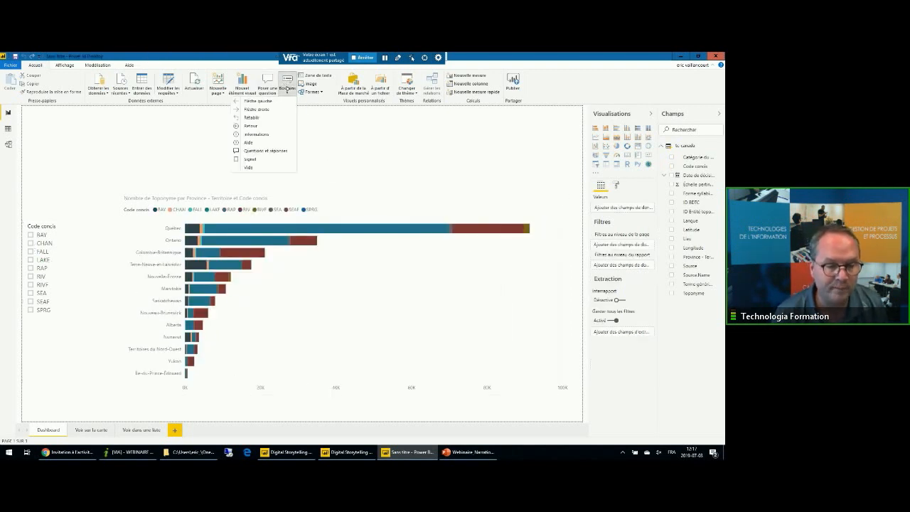
pyautogui.click(249, 168)
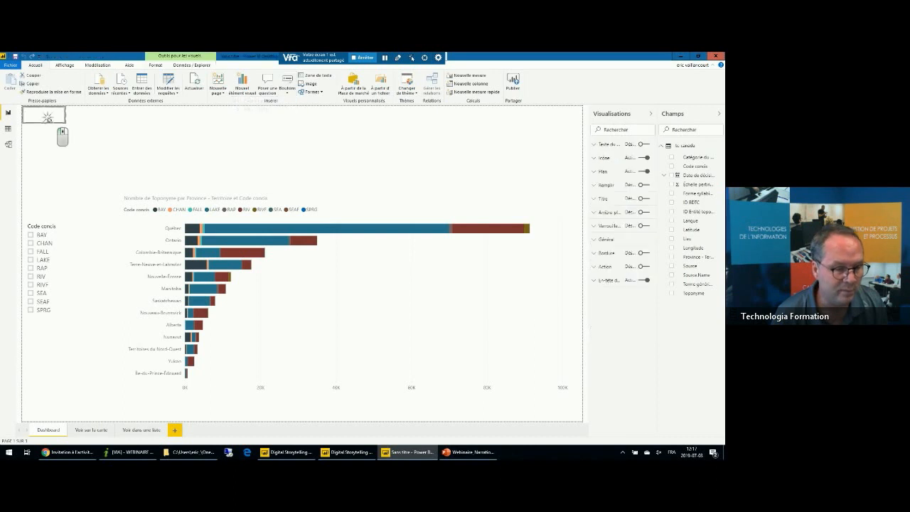
pyautogui.moveTo(47, 118); pyautogui.dragTo(51, 205)
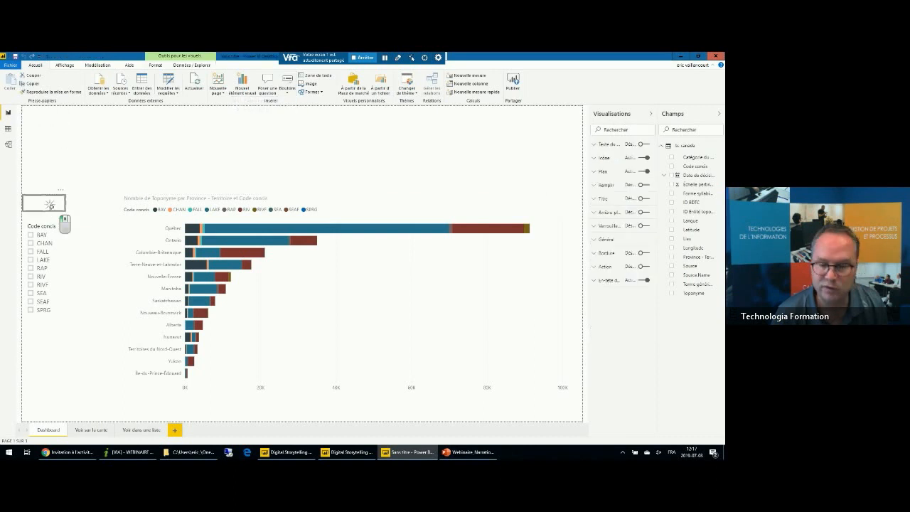
# Step: Enable the blank button's text and set it to Reset
pyautogui.click(642, 144)
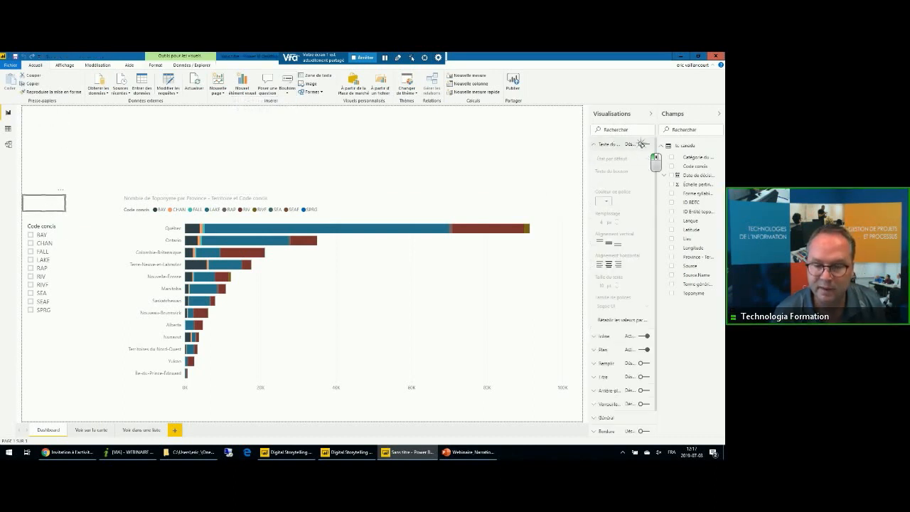
pyautogui.click(612, 179)
pyautogui.write('R')
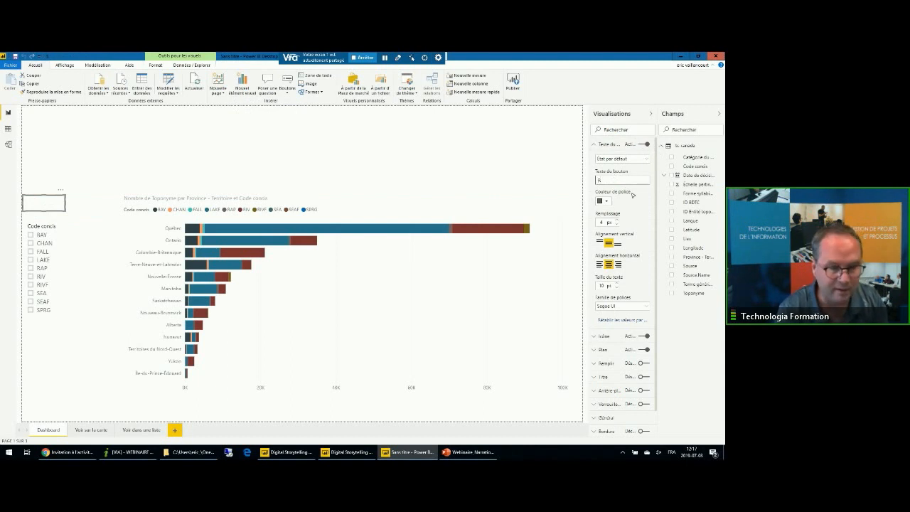
pyautogui.write('eset')
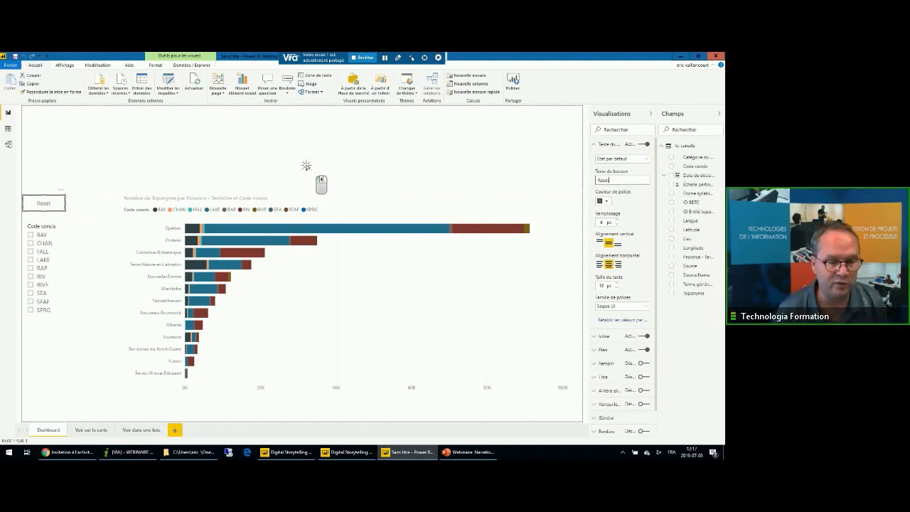
pyautogui.click(228, 131)
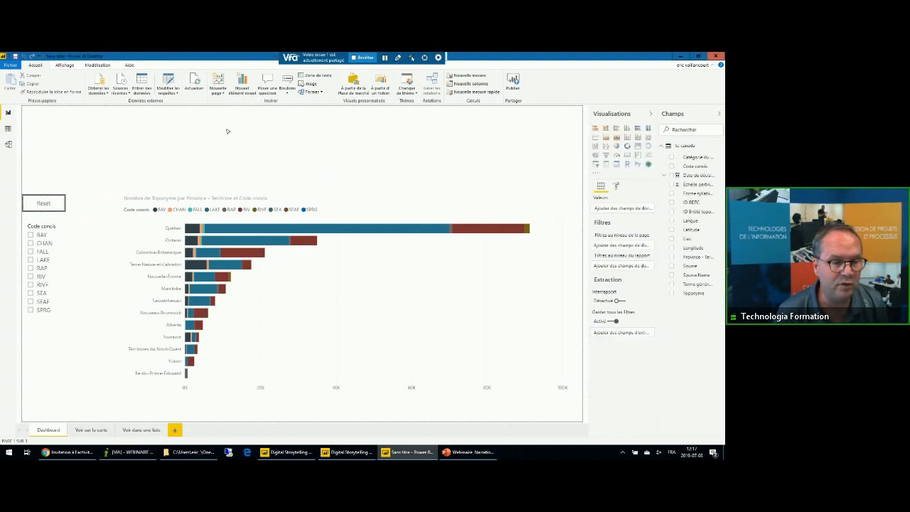
# Step: Add a bookmark named Reset that captures the Dashboard with no slicer selection
pyautogui.click(65, 65)
pyautogui.click(115, 75)
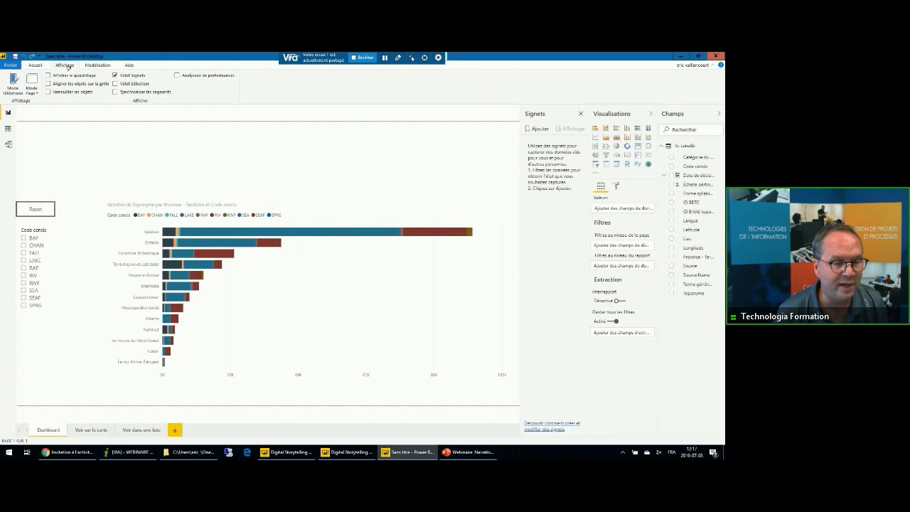
pyautogui.click(538, 129)
pyautogui.doubleClick(545, 140)
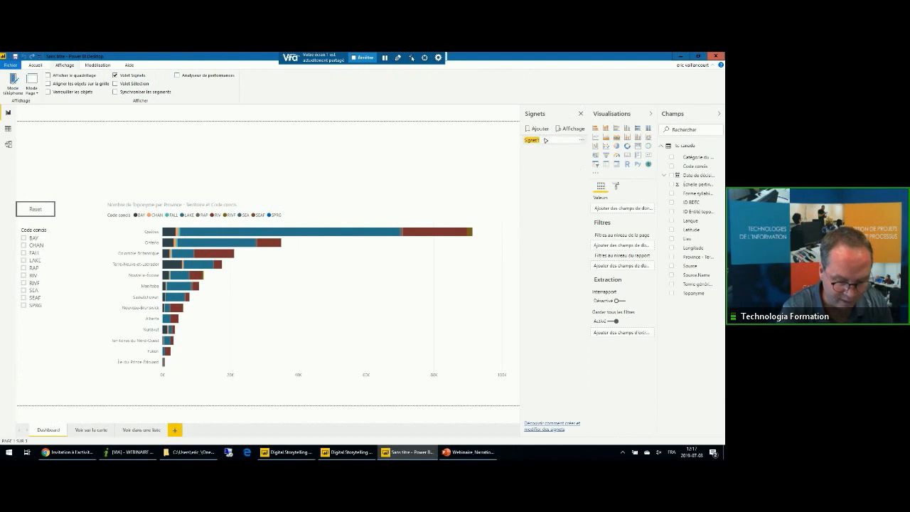
pyautogui.write('Res')
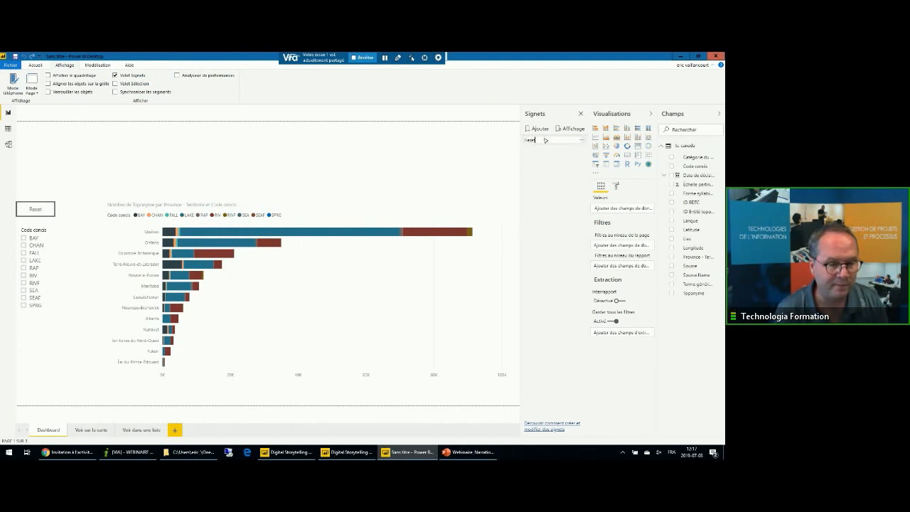
pyautogui.write('et')
pyautogui.click(582, 141)
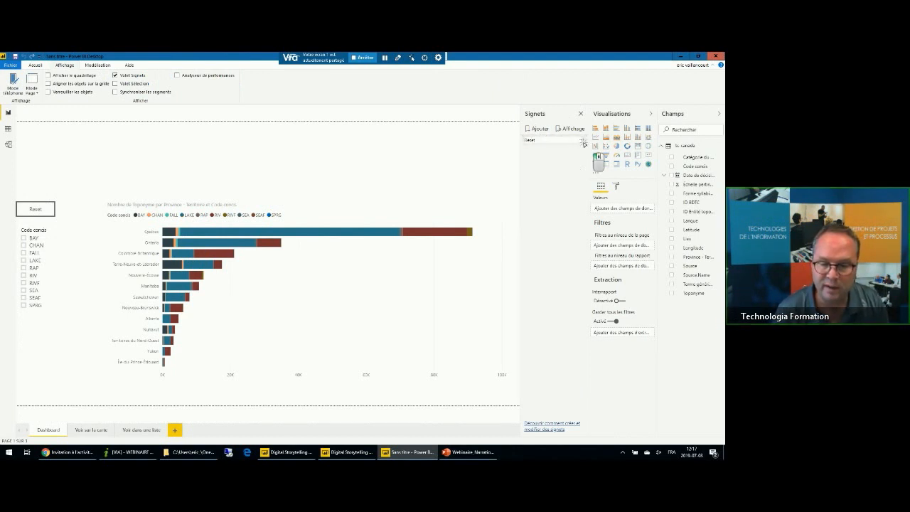
pyautogui.click(591, 149)
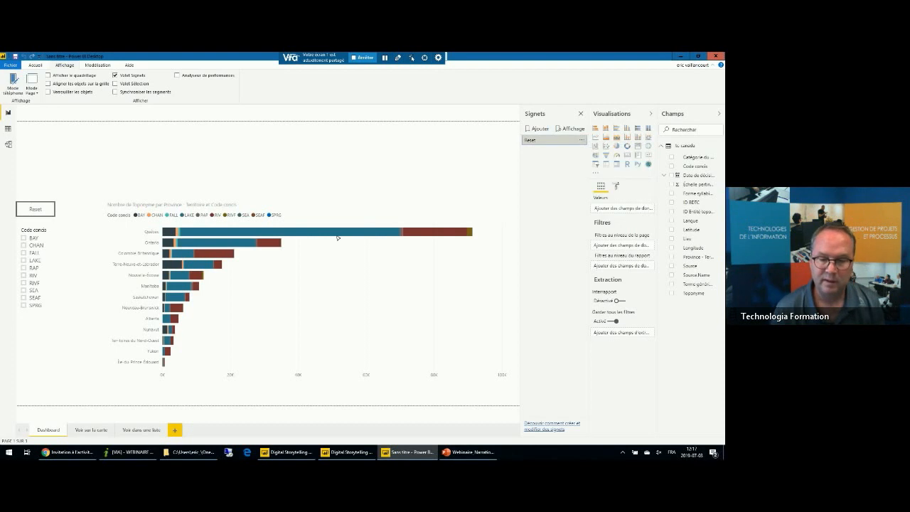
# Step: Enable the Reset button's action, set its type to Signet and assign the Reset bookmark
pyautogui.click(39, 210)
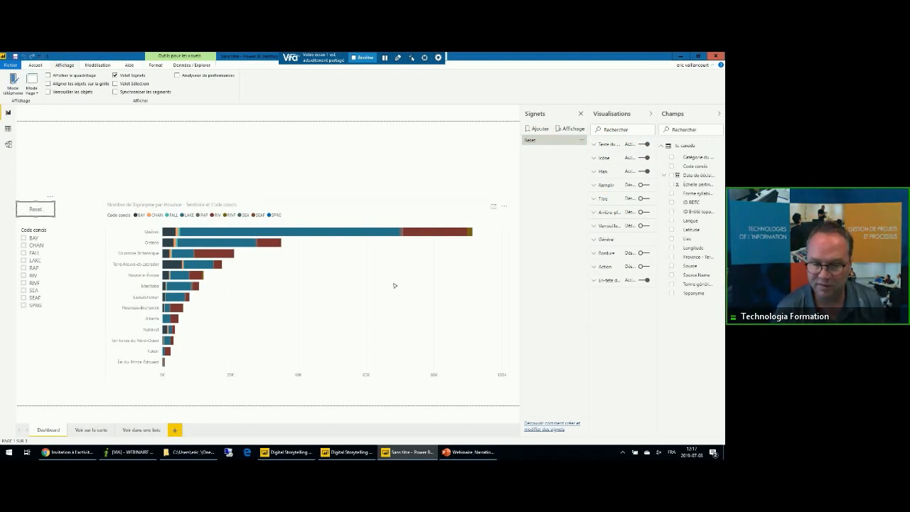
pyautogui.click(644, 266)
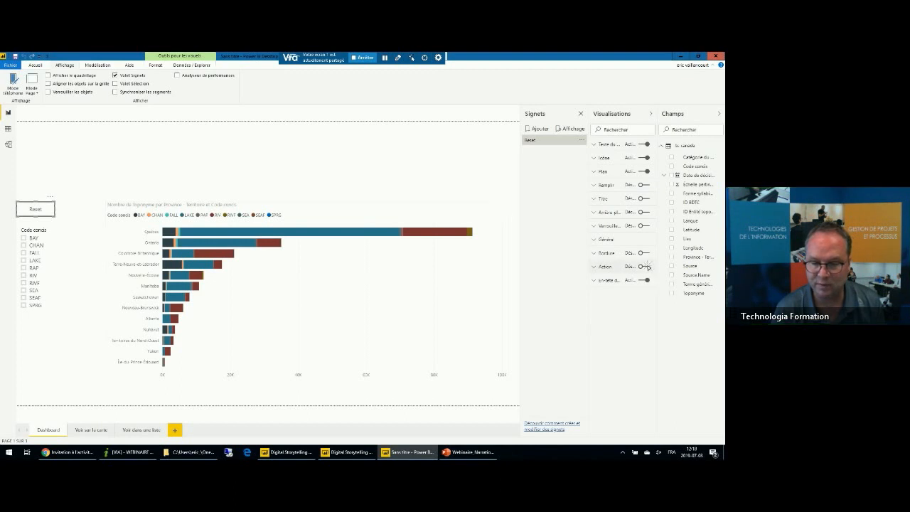
pyautogui.click(601, 266)
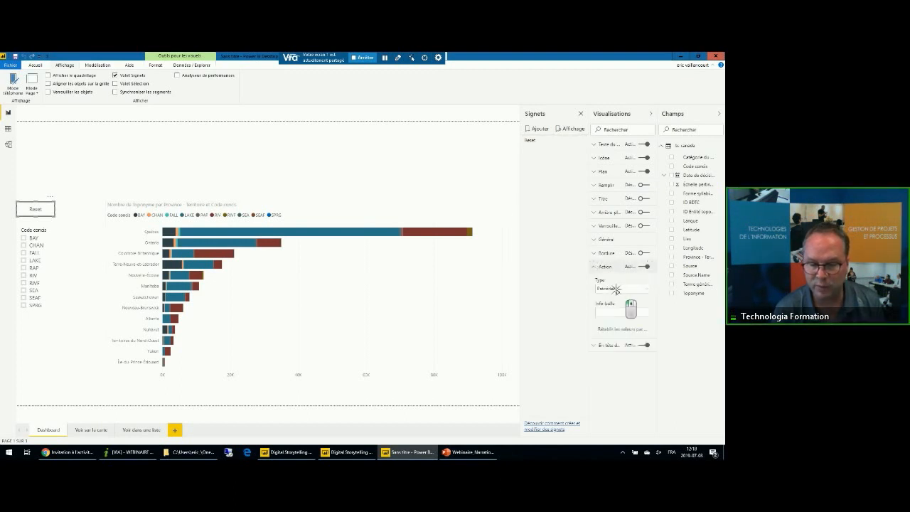
pyautogui.click(616, 290)
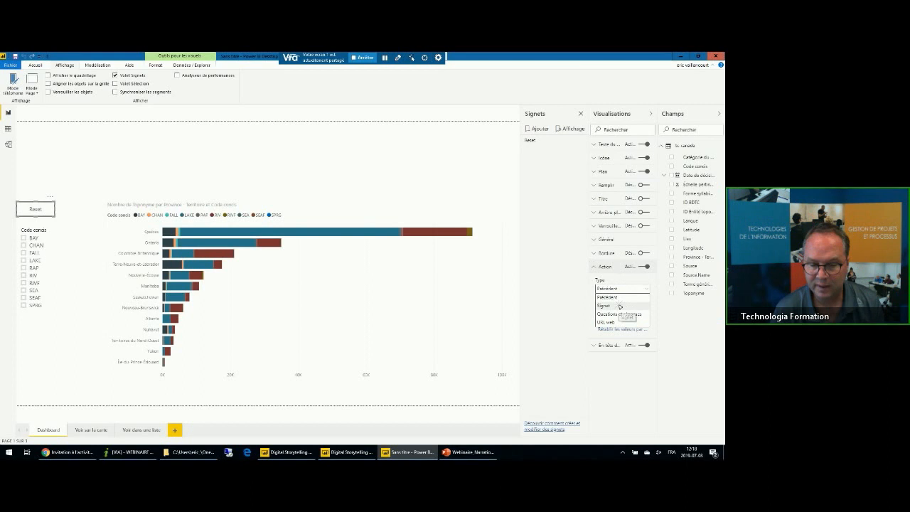
pyautogui.click(620, 306)
pyautogui.click(621, 313)
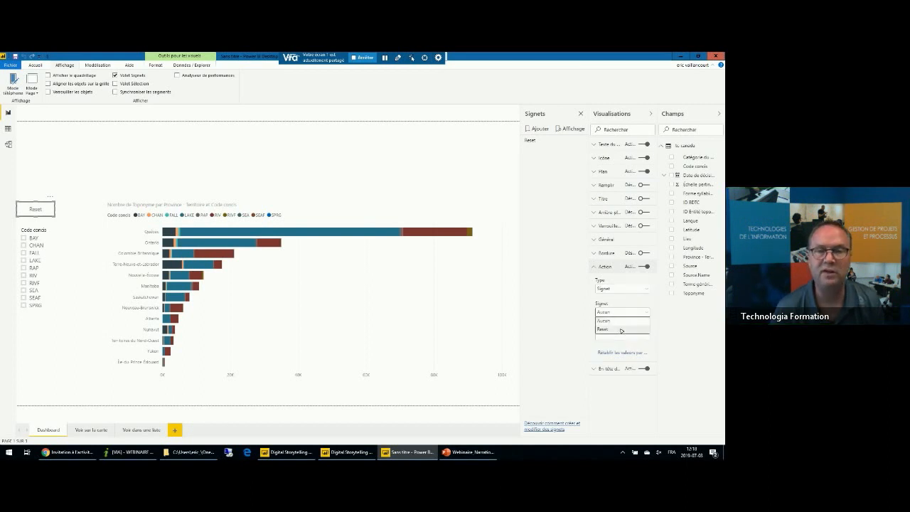
pyautogui.click(621, 329)
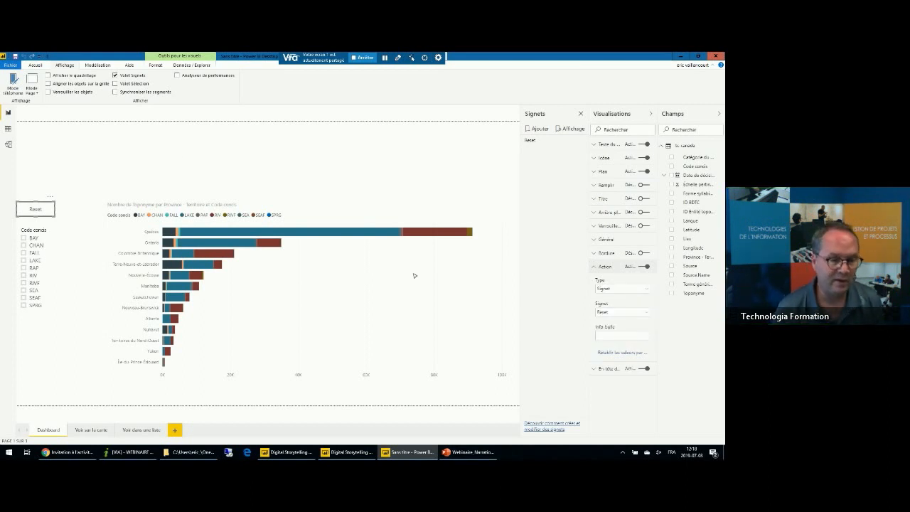
pyautogui.click(159, 162)
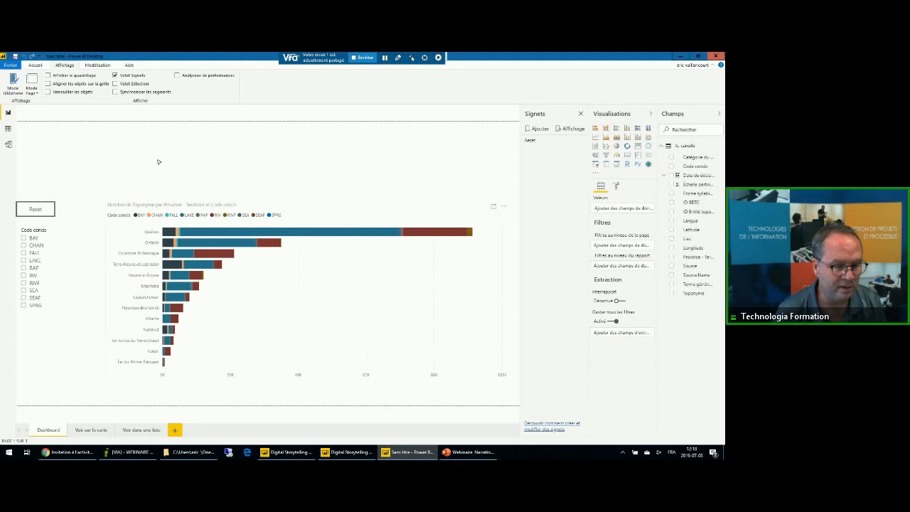
# Step: Test the Reset button by selecting CHAN, FALL, RIVF, SEA, SEAF and RIV in the slicer, and following the button's bookmark link
pyautogui.click(24, 244)
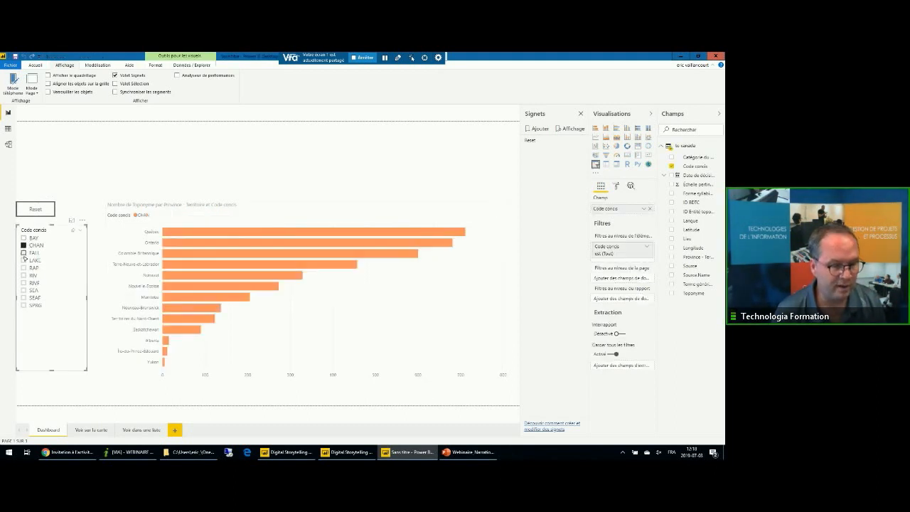
pyautogui.click(24, 252)
pyautogui.click(24, 282)
pyautogui.click(23, 291)
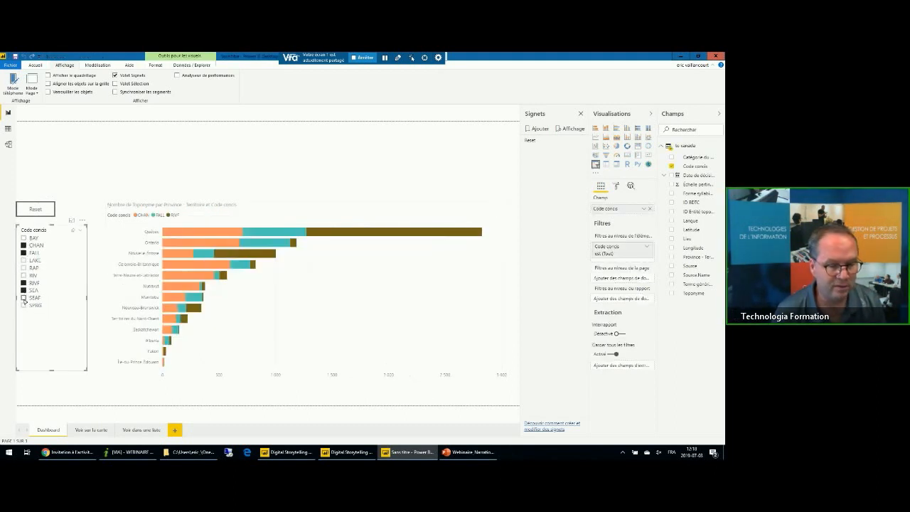
pyautogui.click(24, 297)
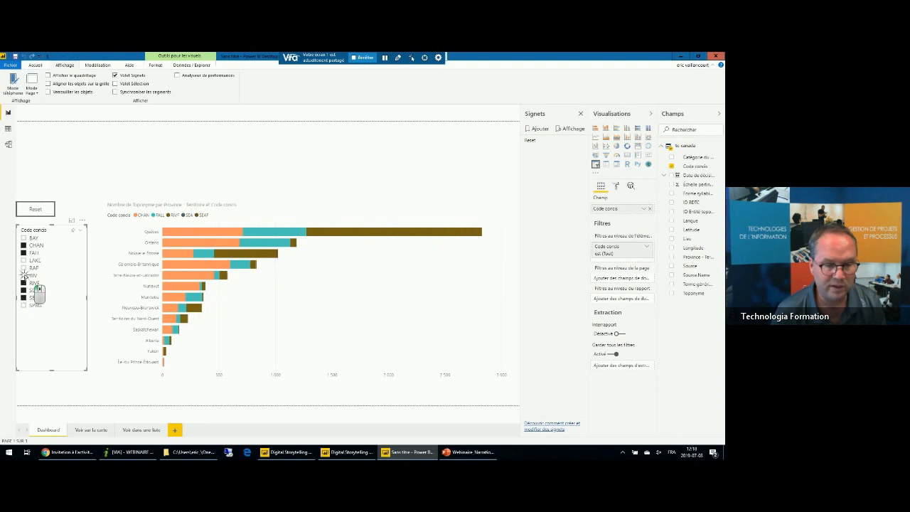
pyautogui.click(23, 276)
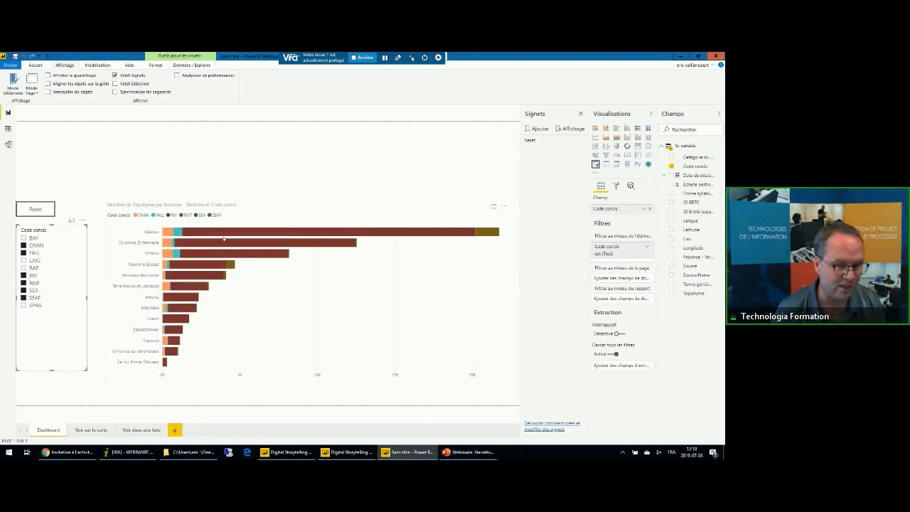
pyautogui.keyDown('ctrl'); pyautogui.click(37, 208); pyautogui.keyUp('ctrl')
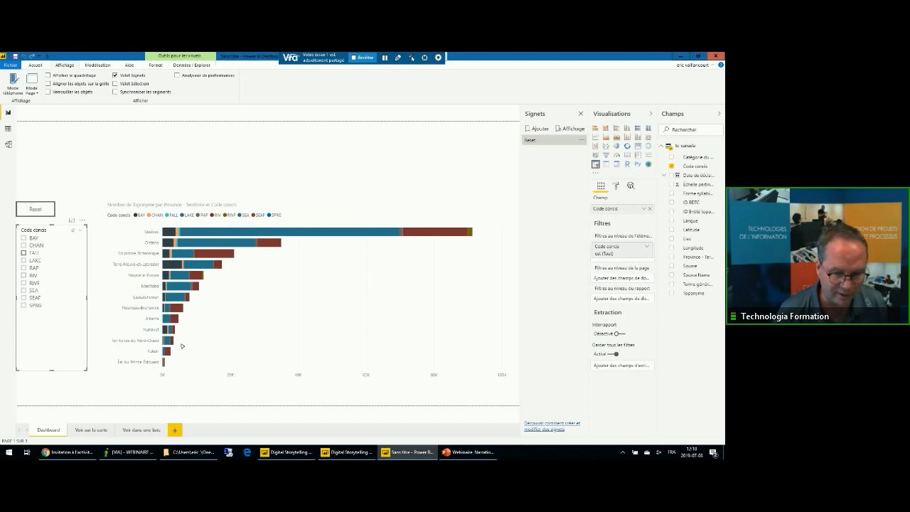
# Step: Switch to the PowerPoint webinar deck and present it as a slideshow up to the Volet sélections (Selection Pane) slide
pyautogui.click(486, 452)
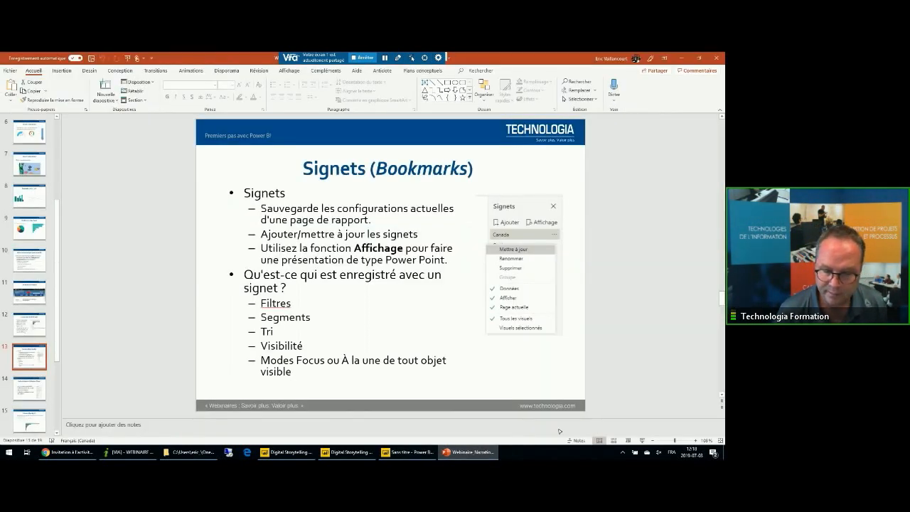
pyautogui.click(644, 440)
pyautogui.click(554, 250)
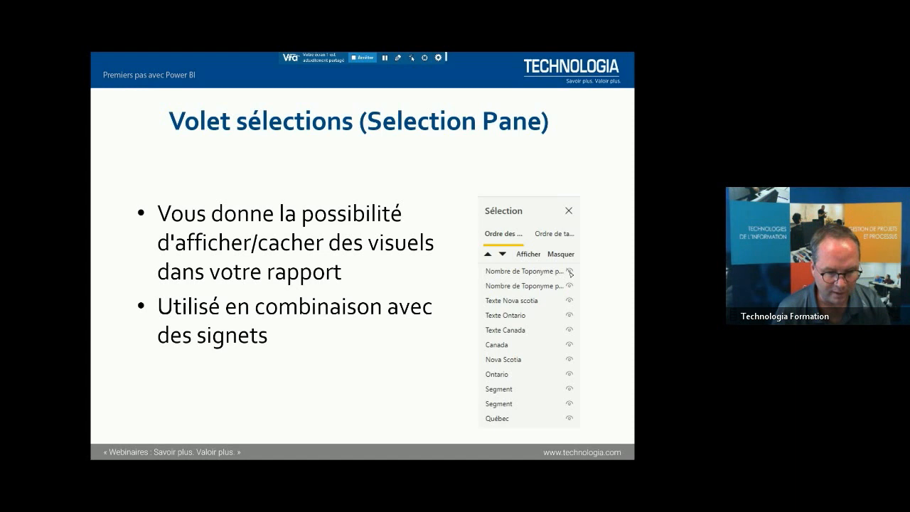
# Step: Switch to the finished Digital Storytelling report in Power BI and try its Quebec flag link on the Dashboard
pyautogui.press('super')
pyautogui.click(288, 453)
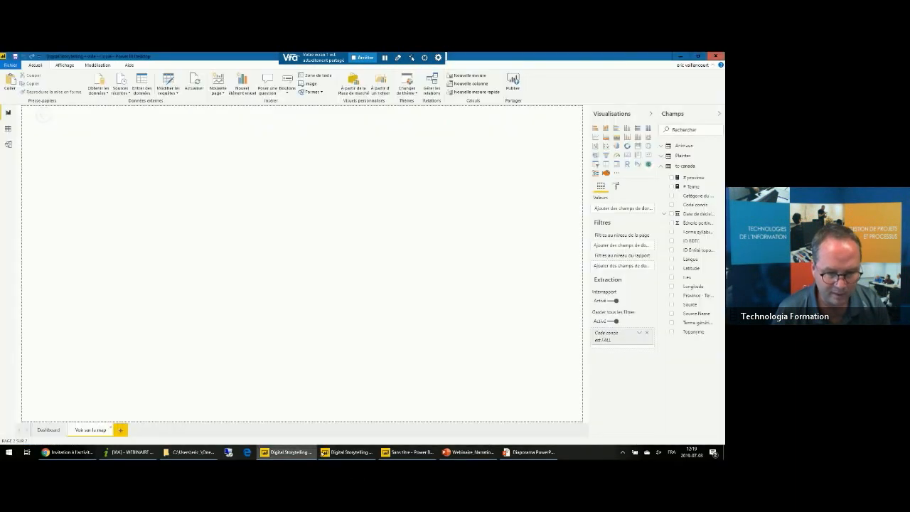
pyautogui.click(353, 455)
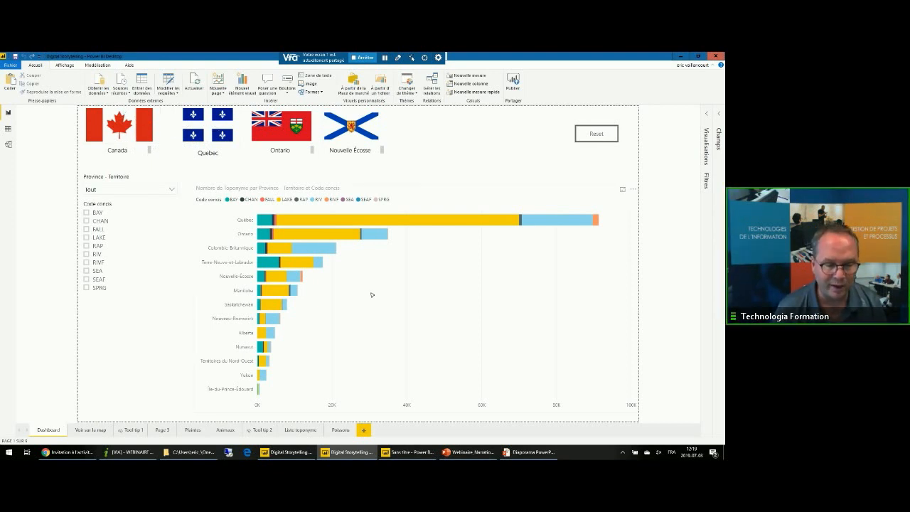
pyautogui.click(332, 246)
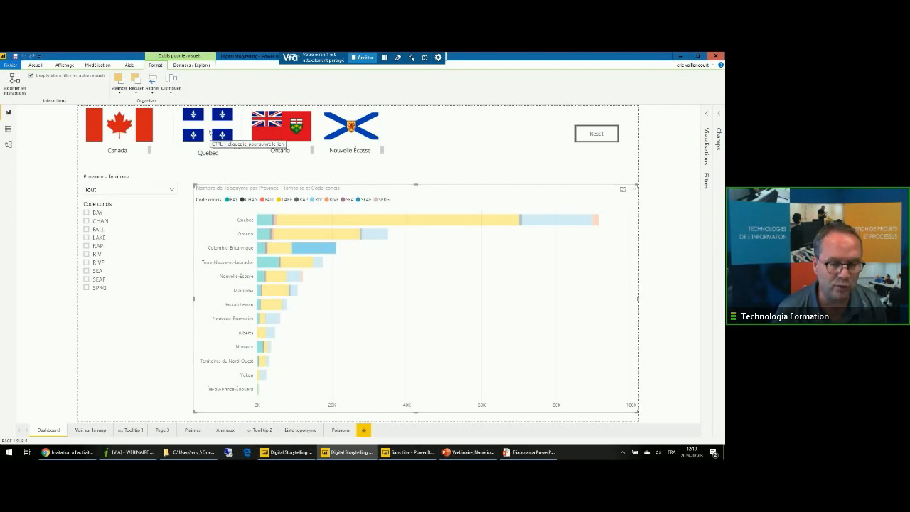
pyautogui.click(210, 122)
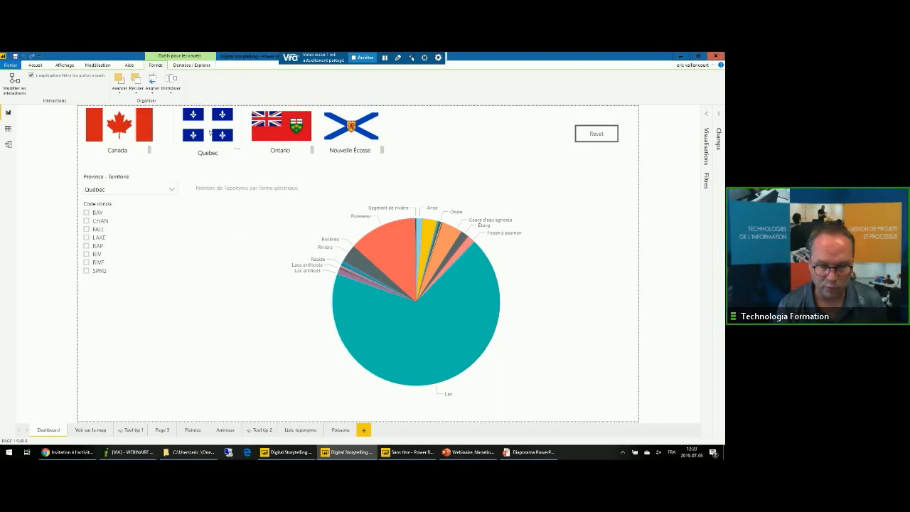
# Step: Return to the Sans titre report and duplicate the Dashboard's stacked bar chart, placing the copy exactly over the original
pyautogui.click(409, 453)
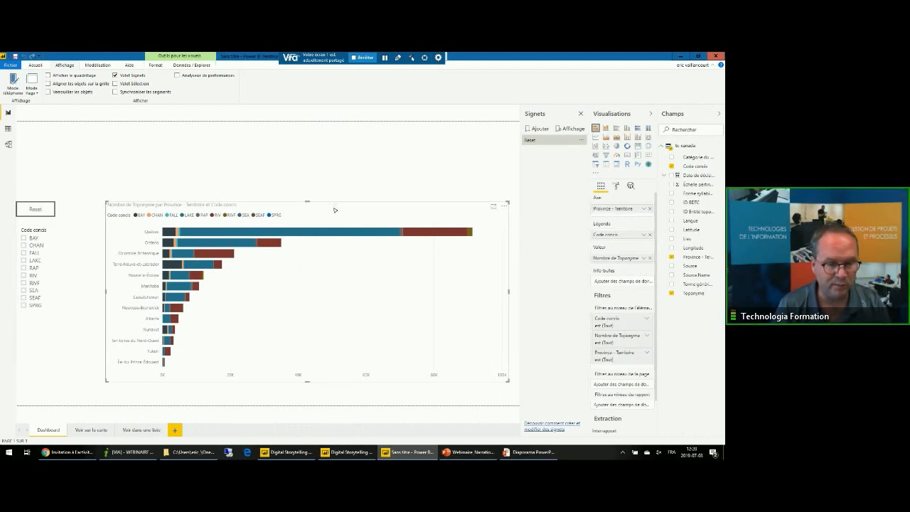
pyautogui.hotkey('ctrl', 'v')
pyautogui.moveTo(355, 330); pyautogui.dragTo(353, 328)
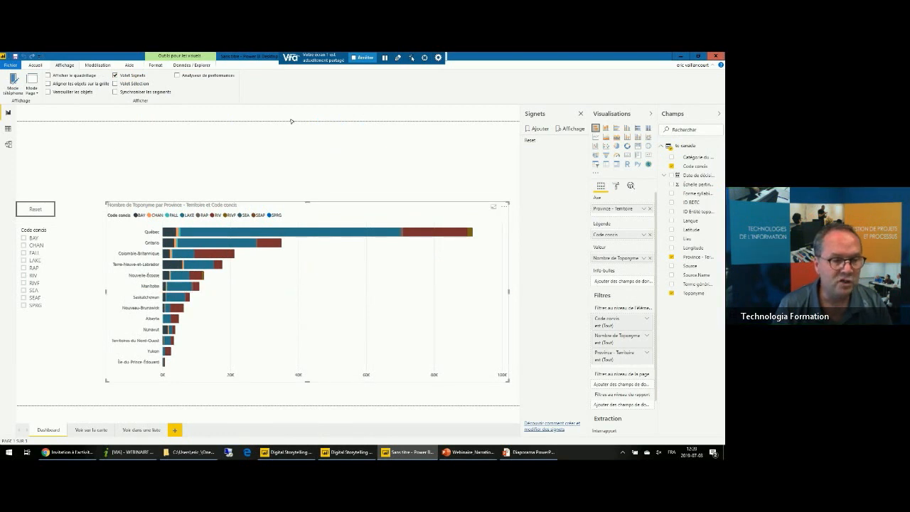
# Step: Display the Selection pane, hide both stacked charts and show only the topmost one again
pyautogui.click(136, 84)
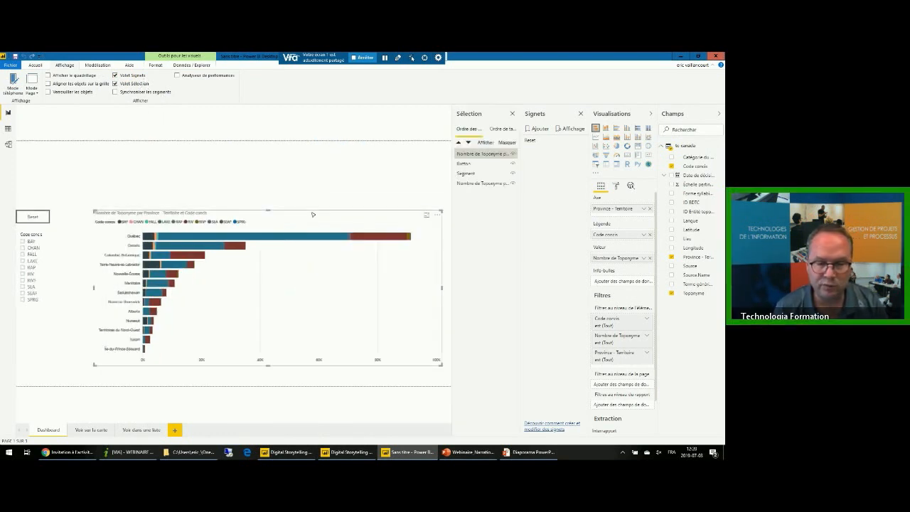
pyautogui.click(497, 154)
pyautogui.click(513, 154)
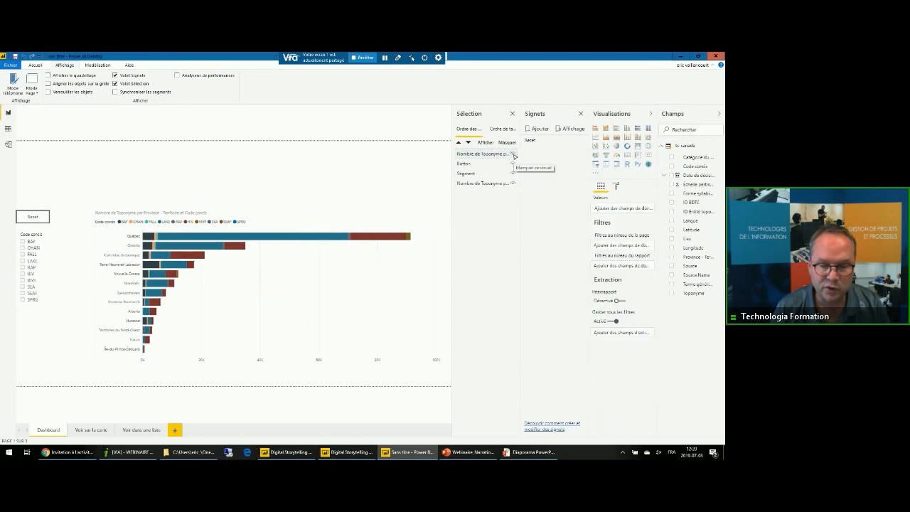
pyautogui.click(513, 184)
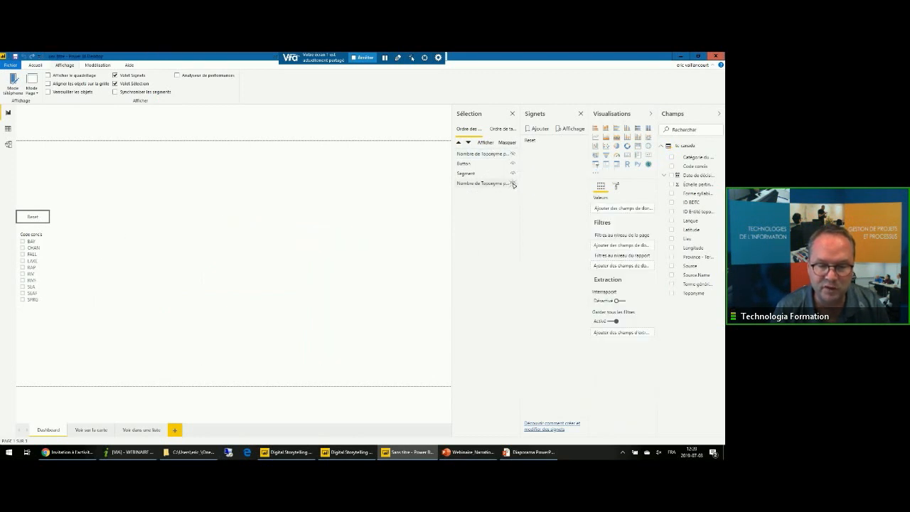
pyautogui.click(513, 154)
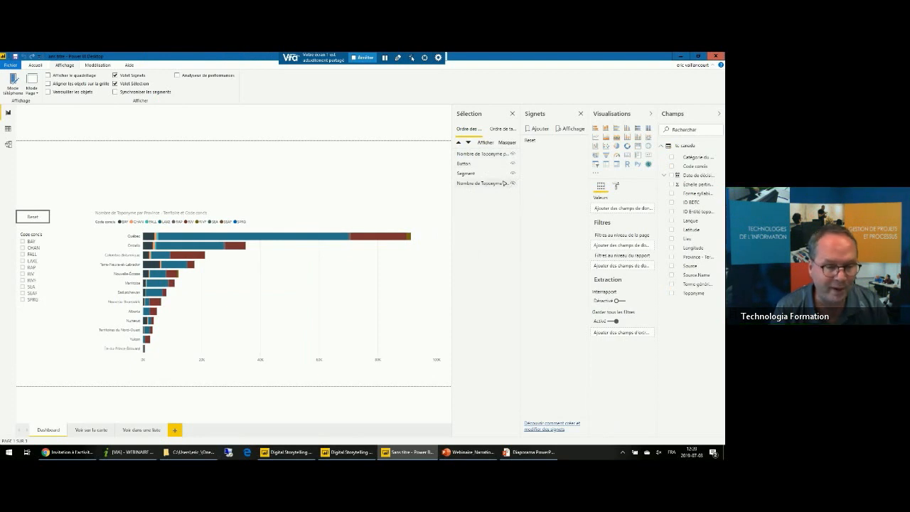
# Step: Rename the topmost chart in the selection list as Canada
pyautogui.doubleClick(482, 155)
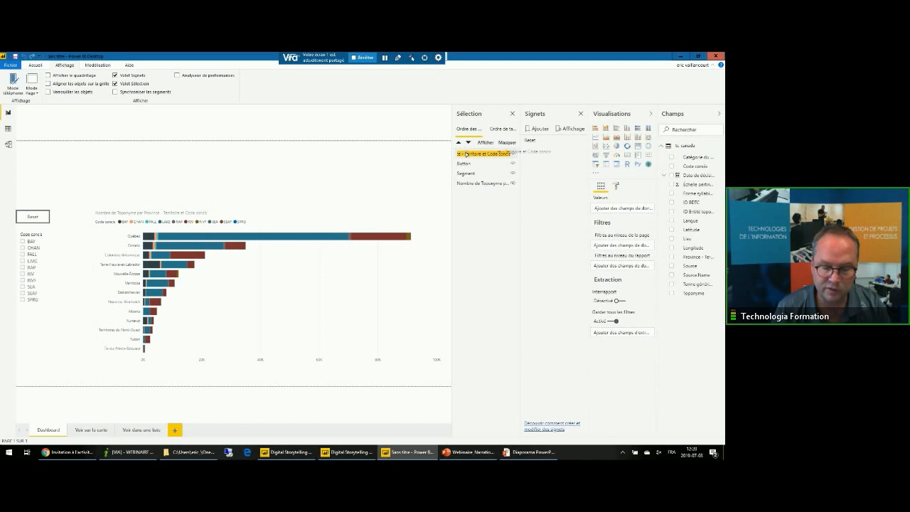
pyautogui.press('BackSpace')
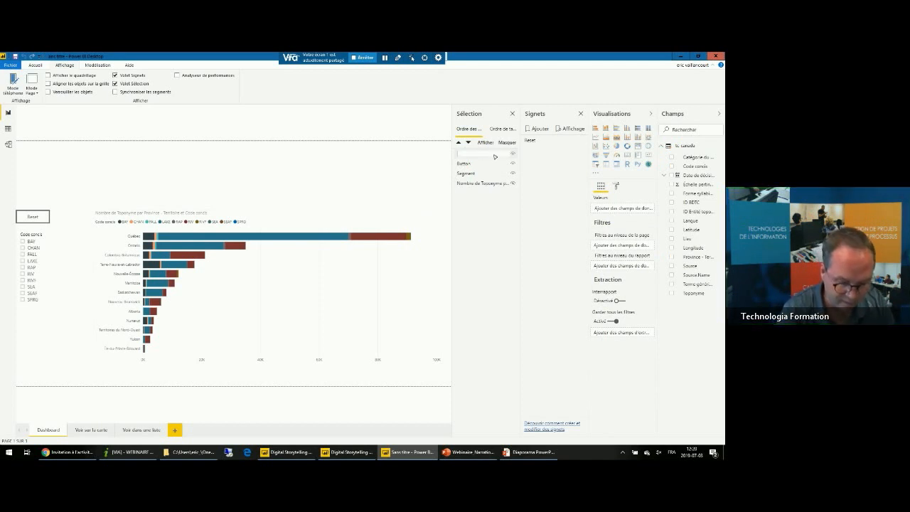
pyautogui.write('Canada')
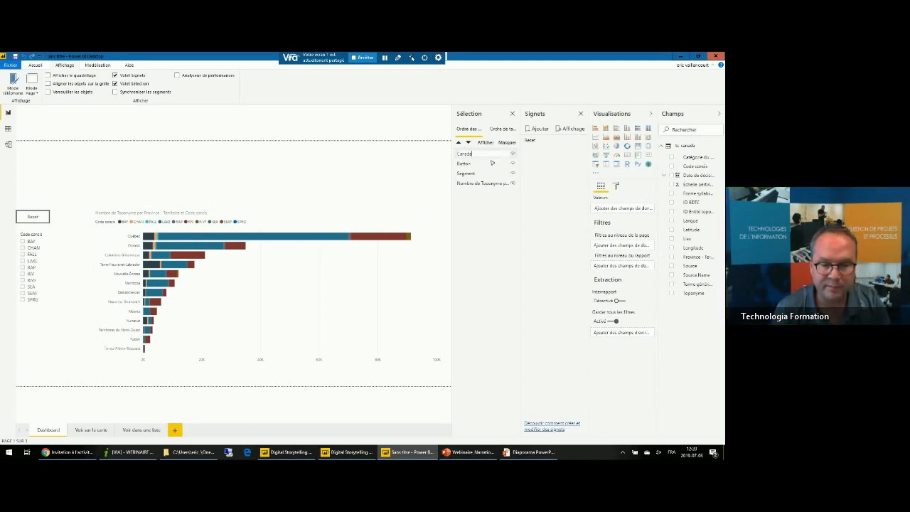
pyautogui.press('Return')
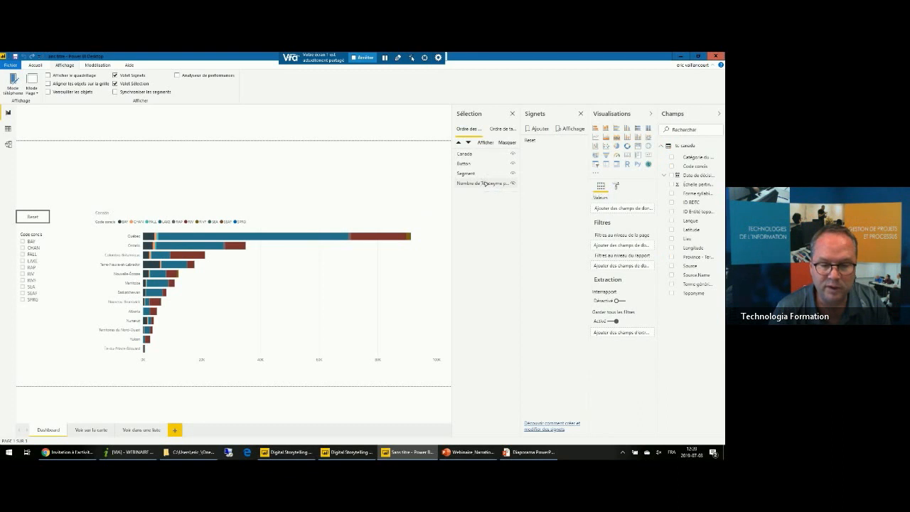
# Step: Rename the lowest chart in the selection list as Province, make it visible and hide the Canada chart
pyautogui.doubleClick(486, 183)
pyautogui.write('F')
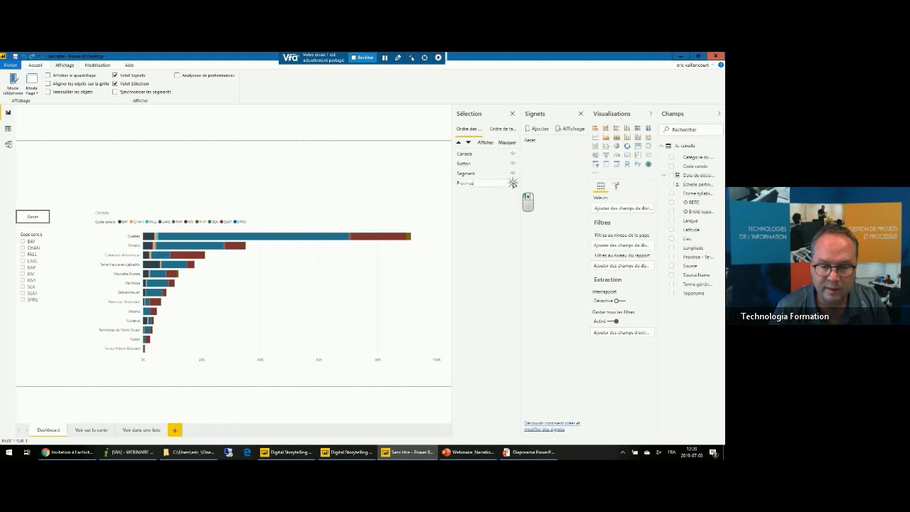
pyautogui.click(514, 183)
pyautogui.click(514, 154)
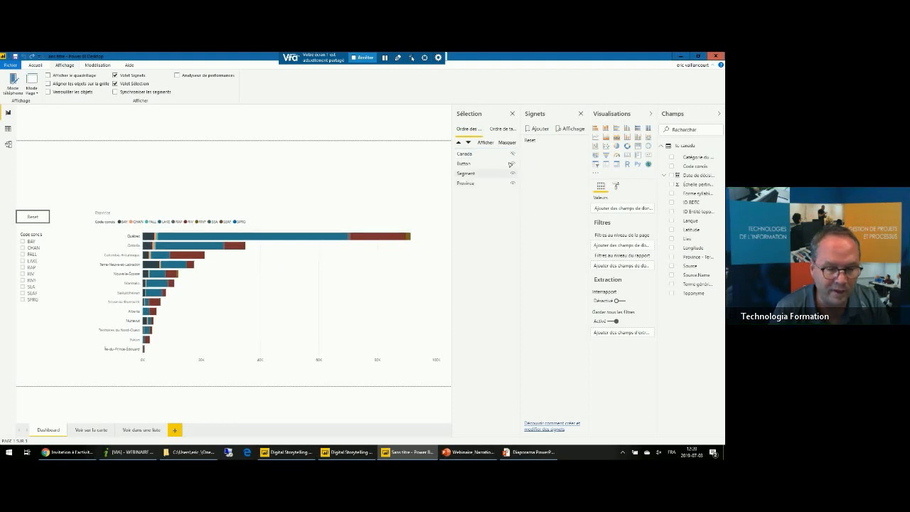
# Step: Convert the Province chart to a pie chart and remove Province - Territoire from its legend
pyautogui.click(261, 247)
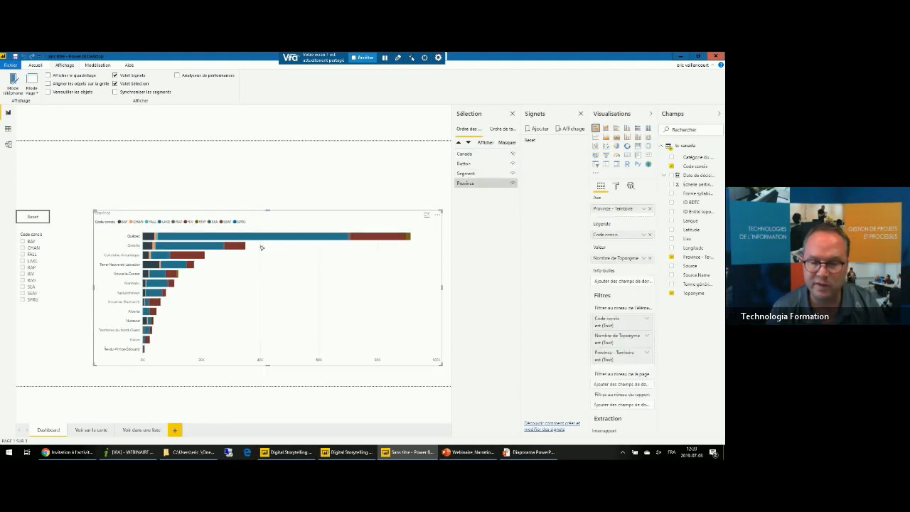
pyautogui.click(616, 146)
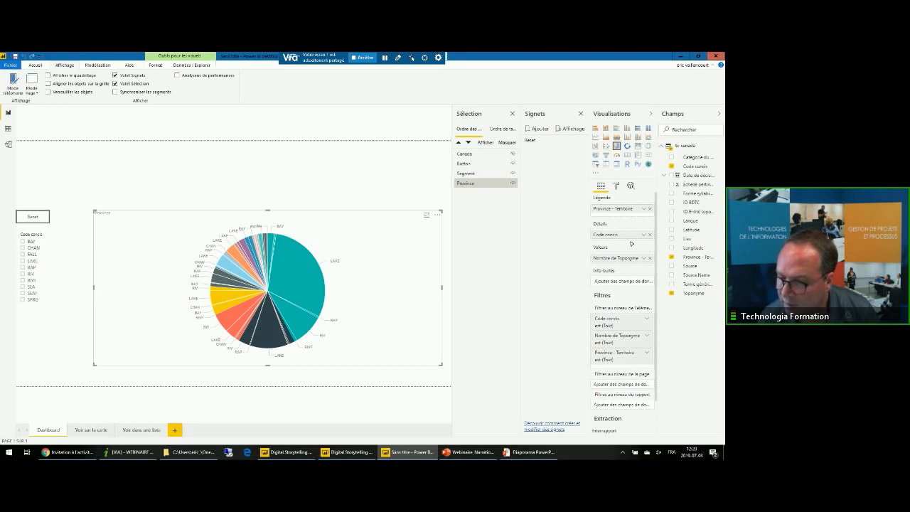
pyautogui.click(649, 208)
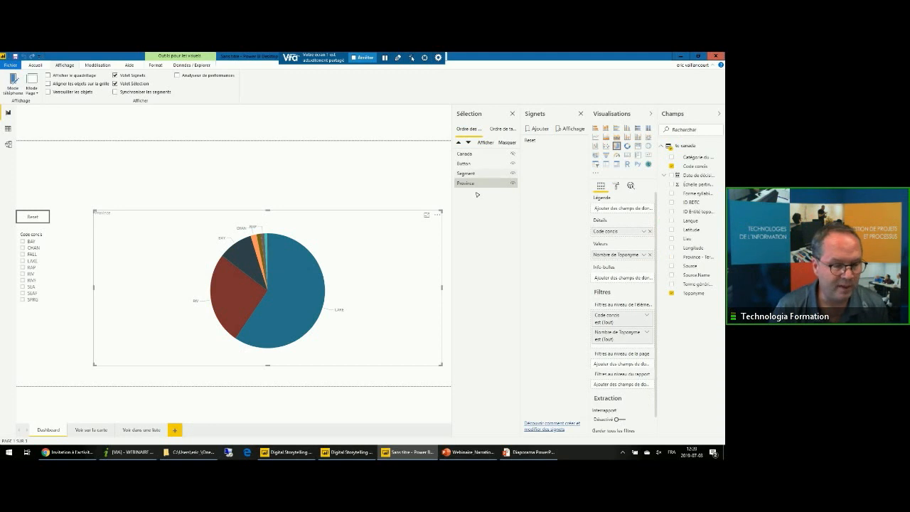
# Step: Insert the Canadian flag image and shrink it into the upper-left corner of the Dashboard page
pyautogui.click(35, 65)
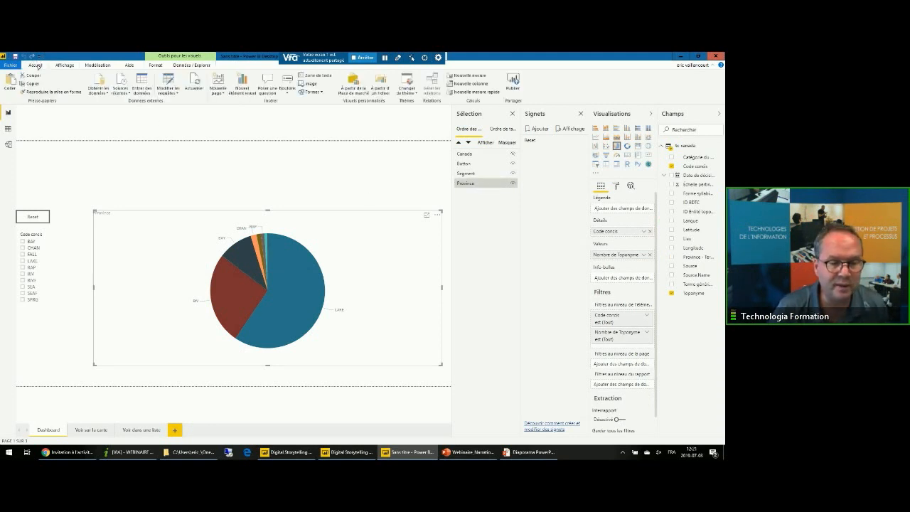
pyautogui.click(307, 85)
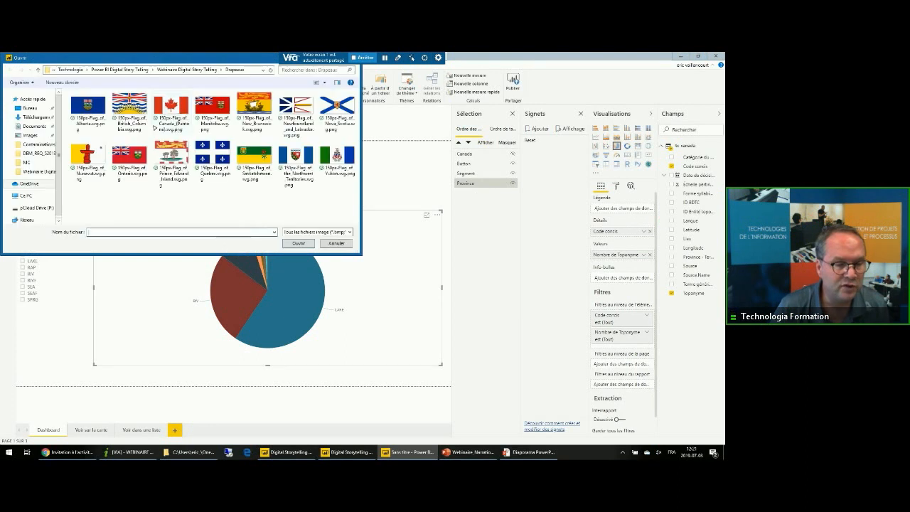
pyautogui.doubleClick(178, 117)
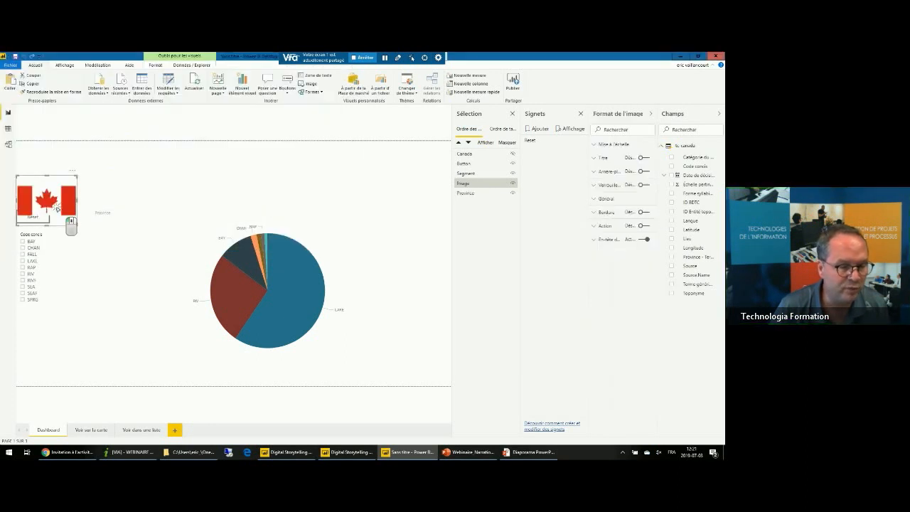
pyautogui.moveTo(73, 226); pyautogui.dragTo(64, 176)
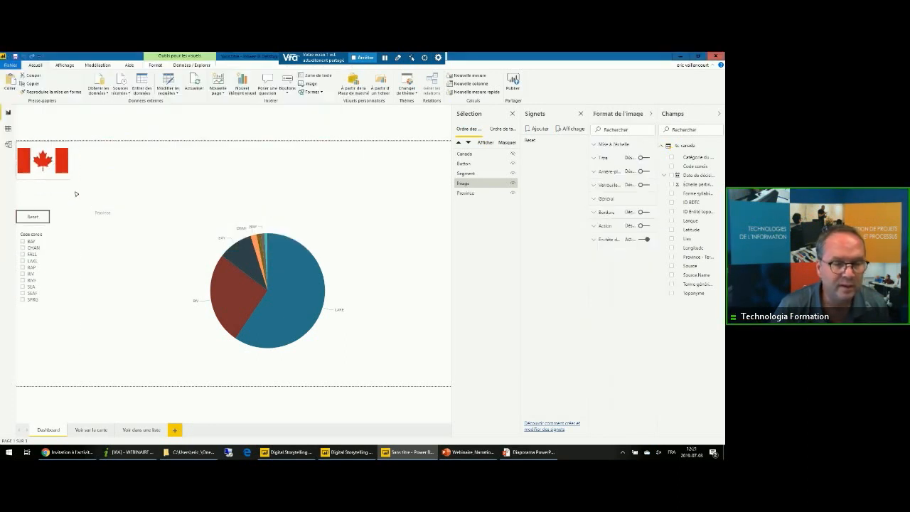
# Step: Insert the Quebec flag image, shrink it and place it just beside the Canadian flag
pyautogui.click(307, 84)
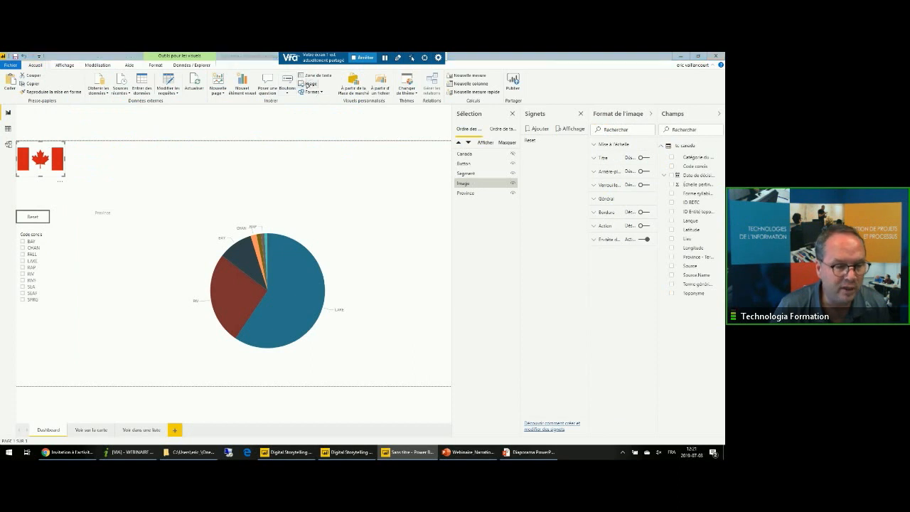
pyautogui.click(201, 150)
pyautogui.doubleClick(212, 163)
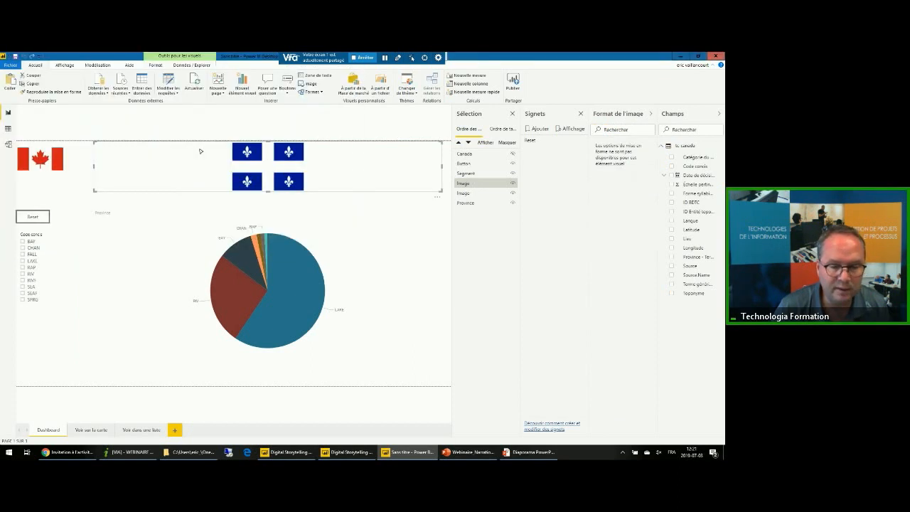
pyautogui.moveTo(442, 191); pyautogui.dragTo(178, 173)
pyautogui.moveTo(162, 143); pyautogui.dragTo(132, 143)
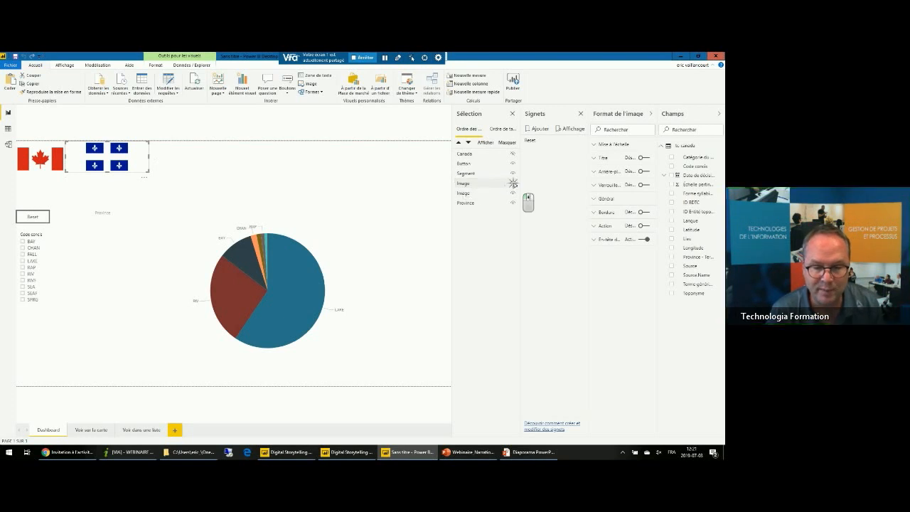
# Step: Toggle the flag images' visibility to tell them apart, and rename the Canadian flag's selection entry as Canada
pyautogui.click(513, 192)
pyautogui.click(513, 193)
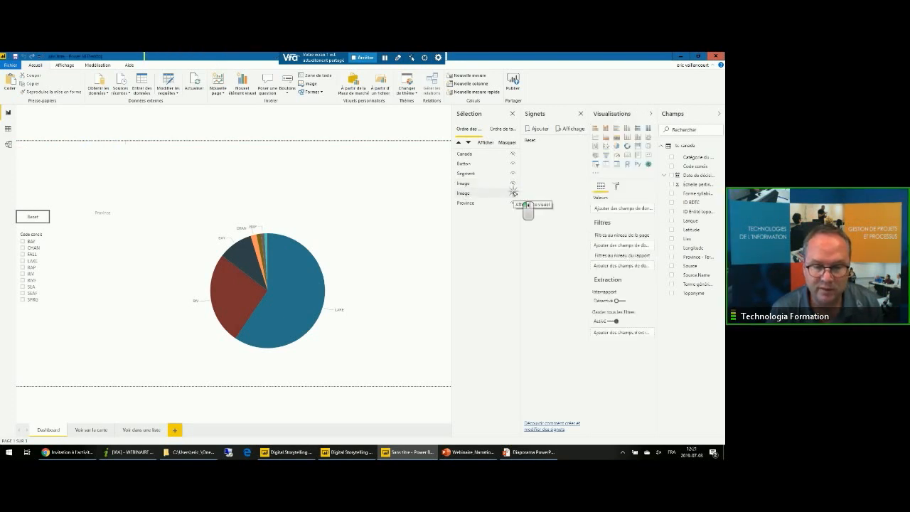
pyautogui.click(513, 193)
pyautogui.doubleClick(474, 194)
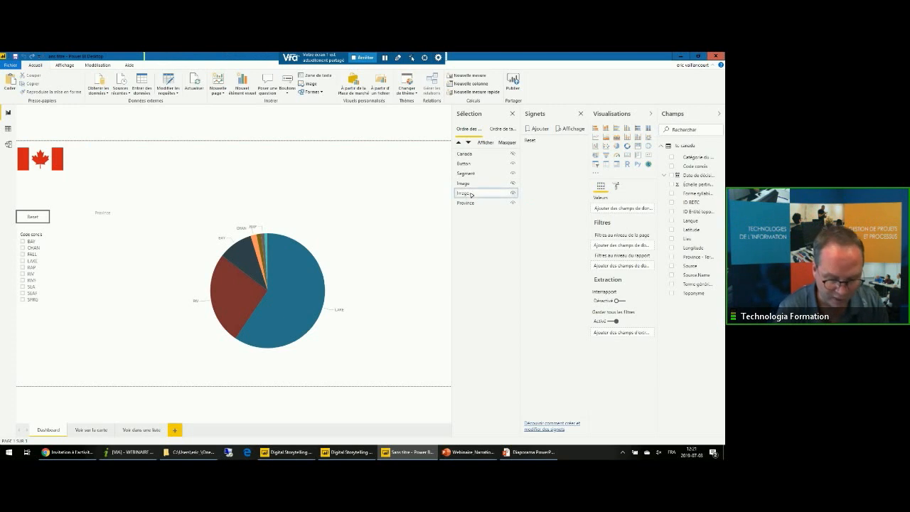
pyautogui.write('da')
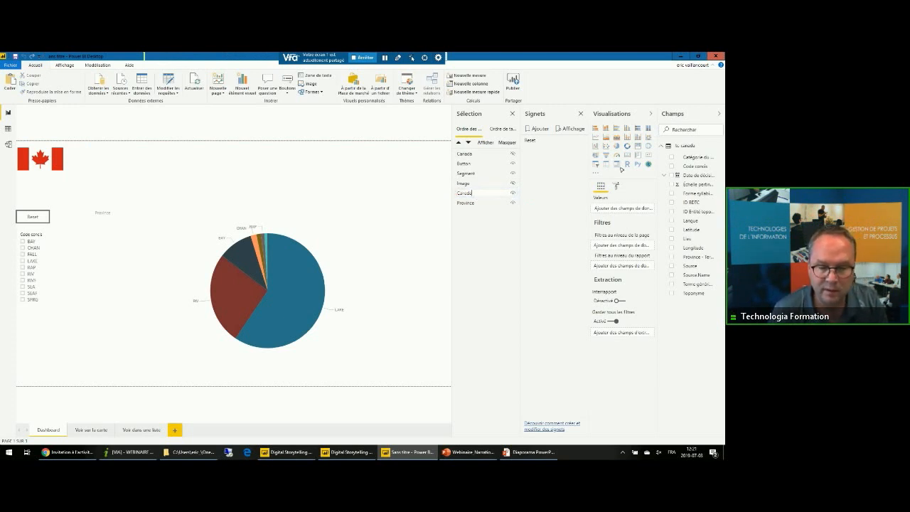
# Step: Rename the Quebec flag's selection entry as Quebec and make the flag visible again
pyautogui.click(493, 184)
pyautogui.write('Coo')
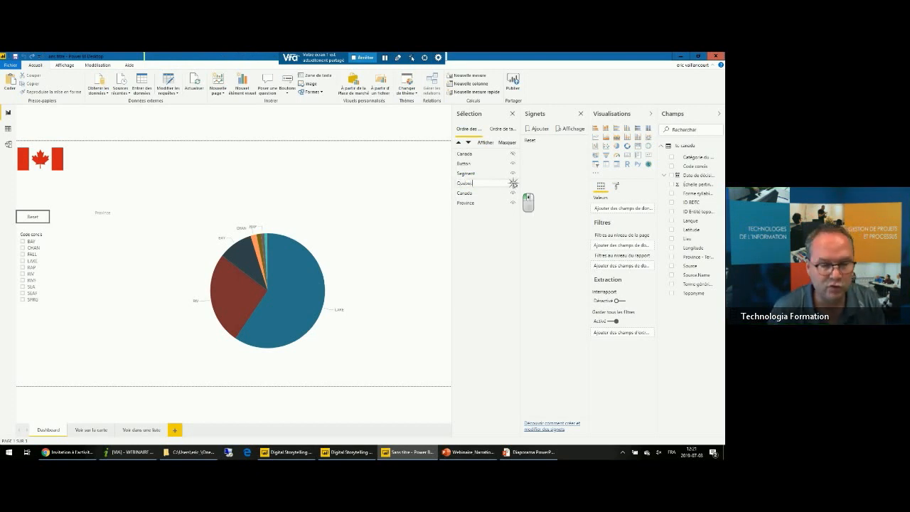
pyautogui.click(513, 184)
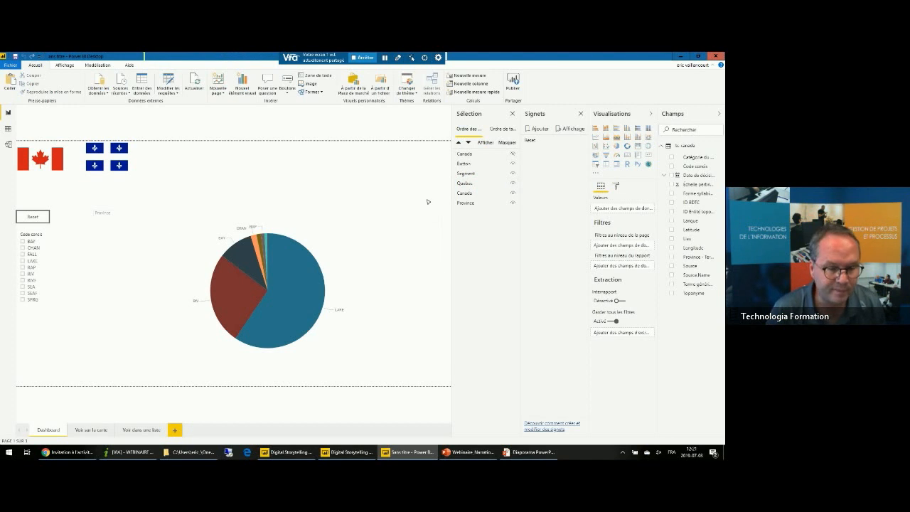
# Step: Hide the Province pie chart and show the Canada bar chart, keeping the Canadian flag visible
pyautogui.click(361, 263)
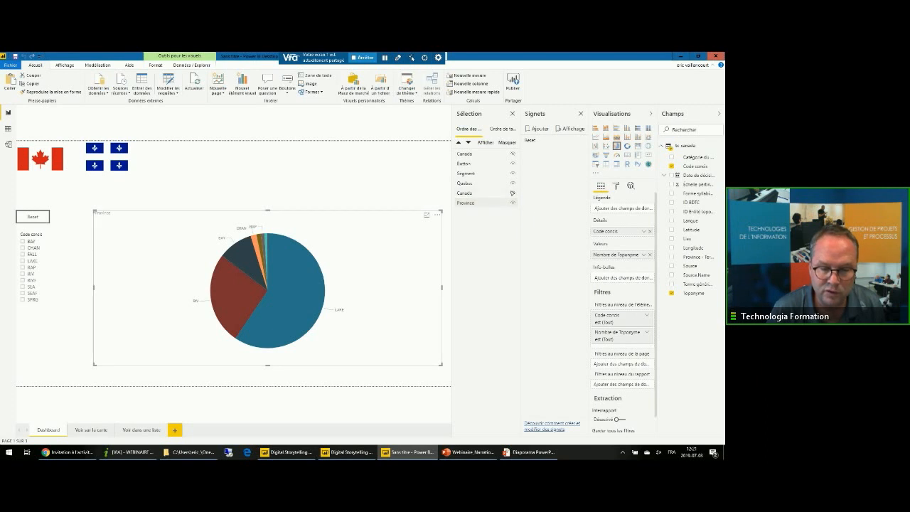
pyautogui.click(512, 202)
pyautogui.click(512, 193)
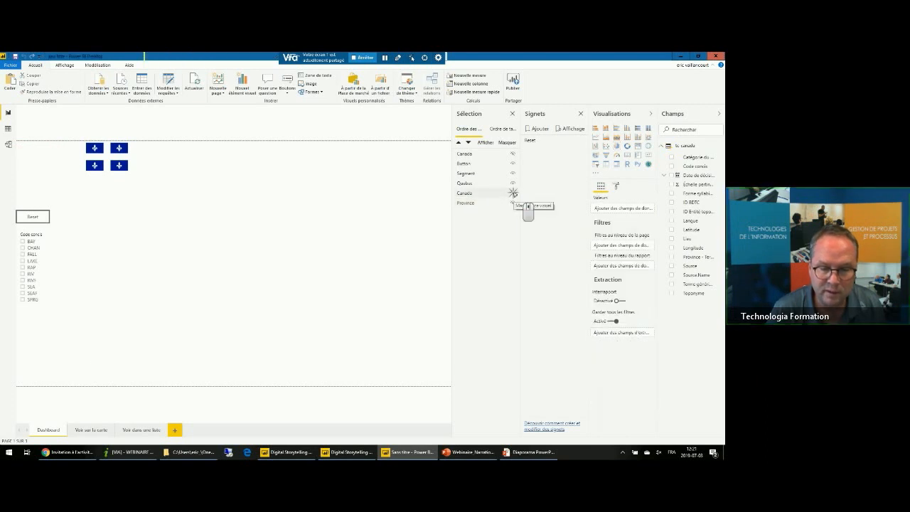
pyautogui.click(513, 193)
pyautogui.click(513, 193)
pyautogui.click(513, 193)
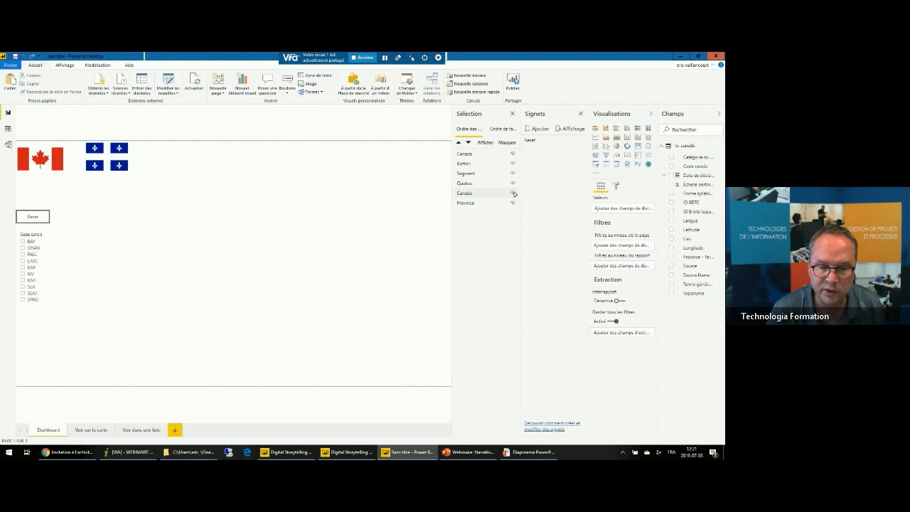
pyautogui.click(513, 154)
# Step: Rename the Canadian flag's selection entry as Bouton Canada
pyautogui.click(465, 193)
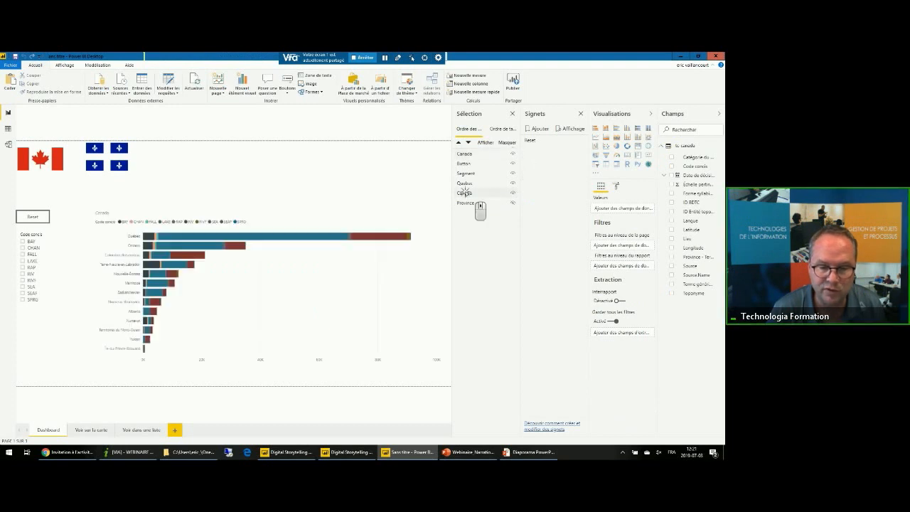
pyautogui.click(465, 193)
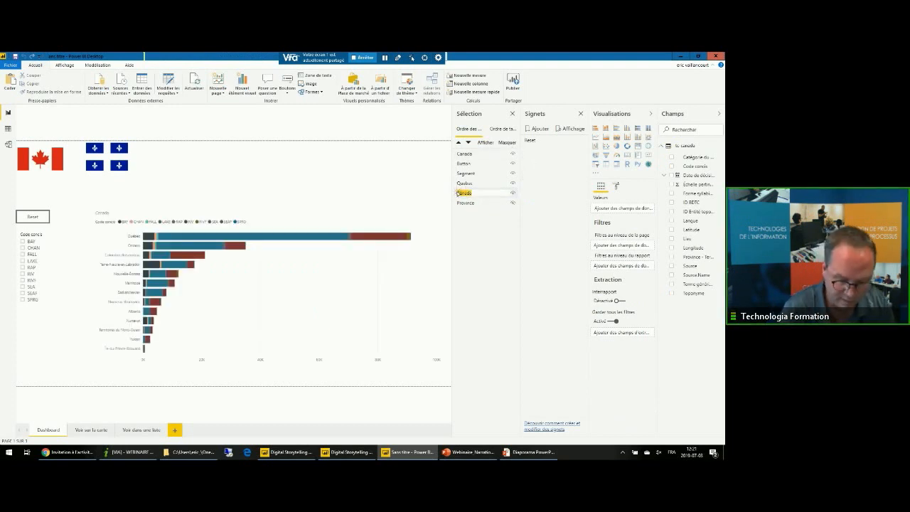
pyautogui.press('Home')
pyautogui.write('Bouton')
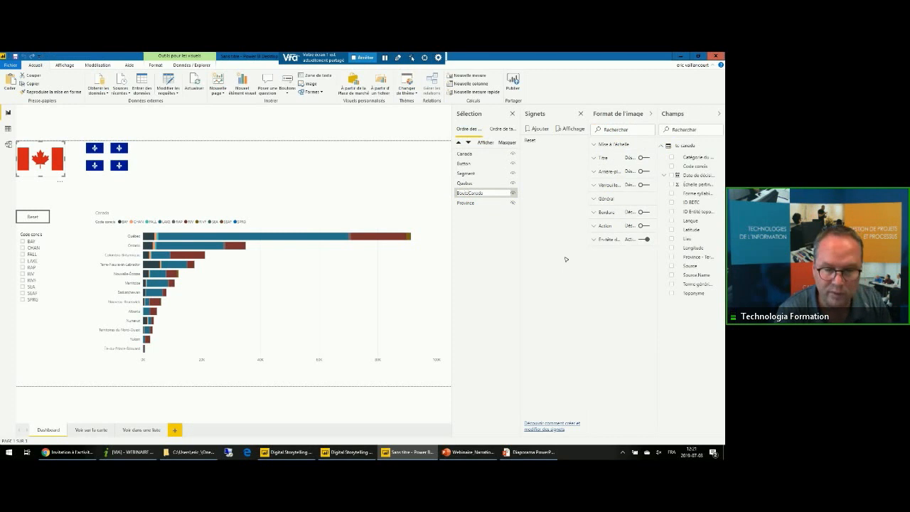
pyautogui.press('Return')
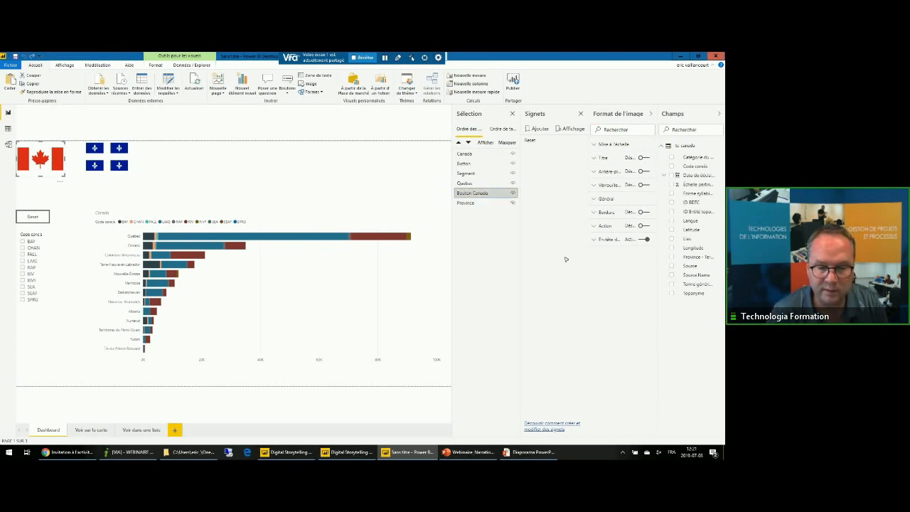
# Step: Toggle the visibility of Bouton Canada, the Province chart and the Canada chart to check which object each entry controls
pyautogui.click(512, 192)
pyautogui.click(513, 193)
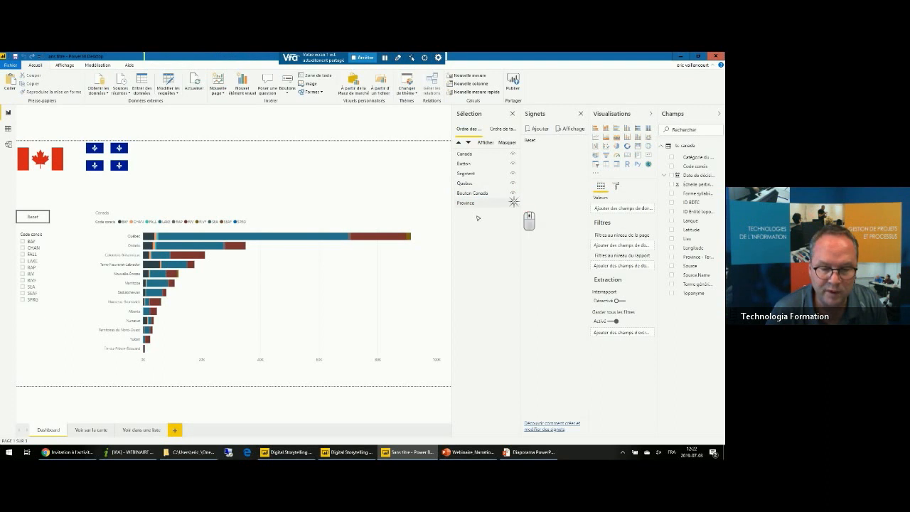
pyautogui.click(513, 203)
pyautogui.click(513, 203)
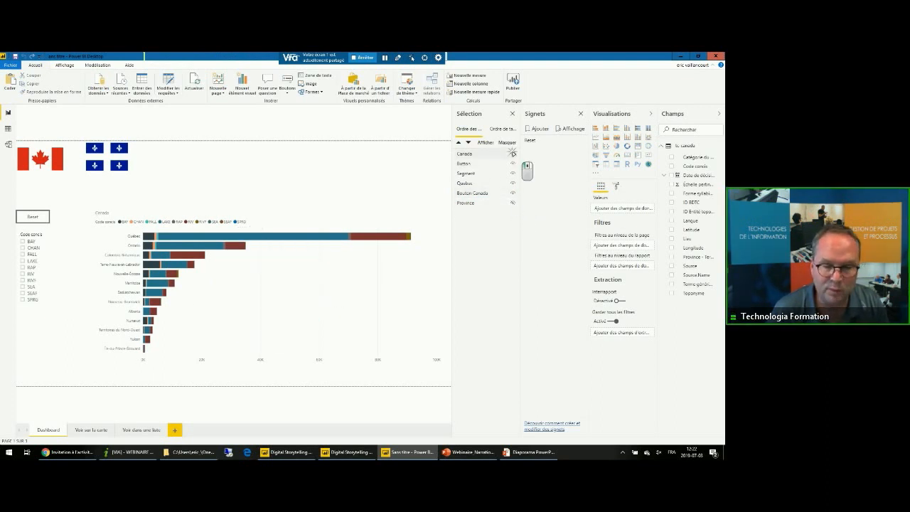
pyautogui.click(513, 154)
pyautogui.click(513, 154)
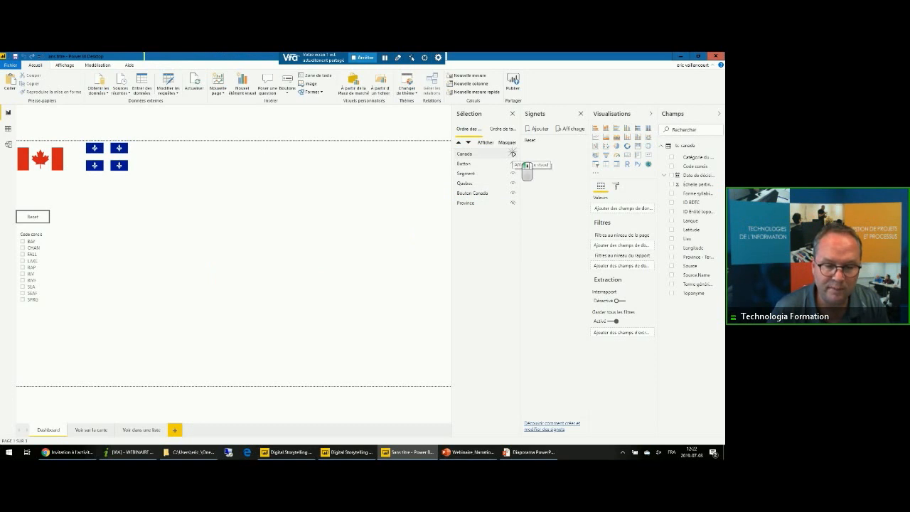
# Step: Hide and show the Button entry to identify its object, and rename it as Reset
pyautogui.click(513, 164)
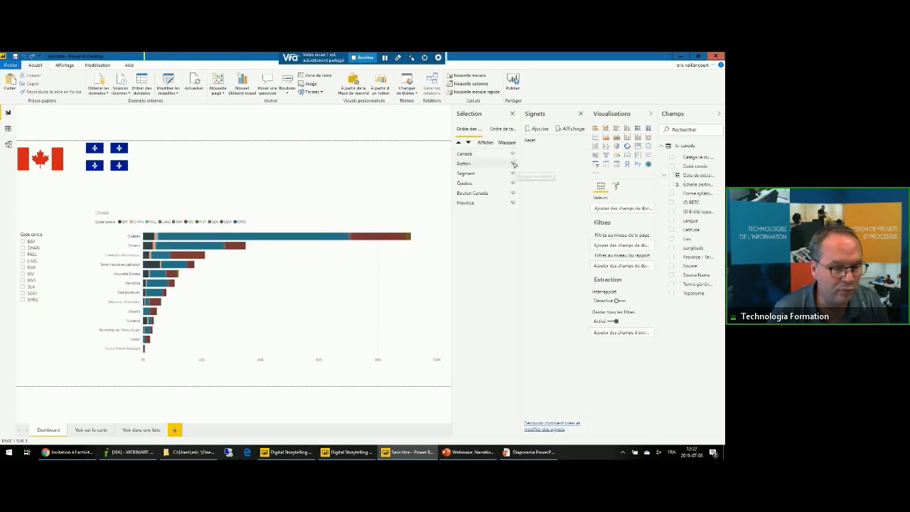
pyautogui.click(512, 163)
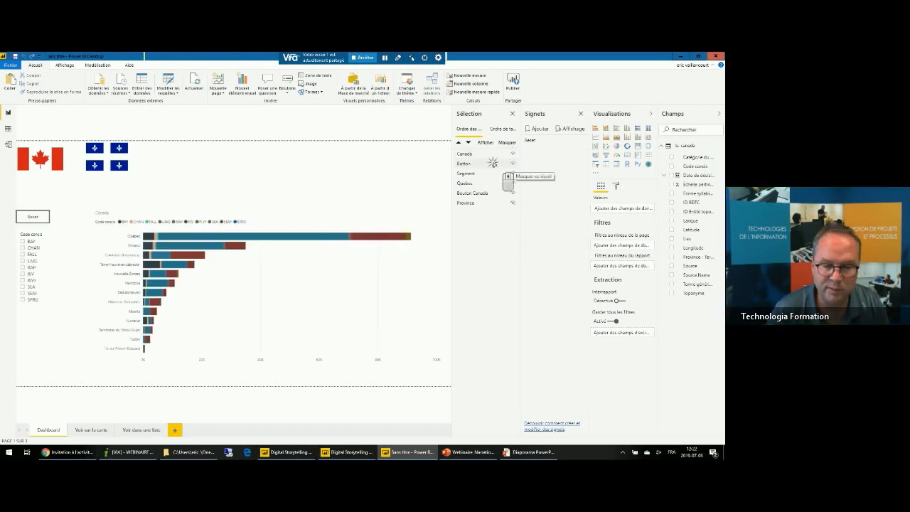
pyautogui.doubleClick(494, 164)
pyautogui.write('Reset')
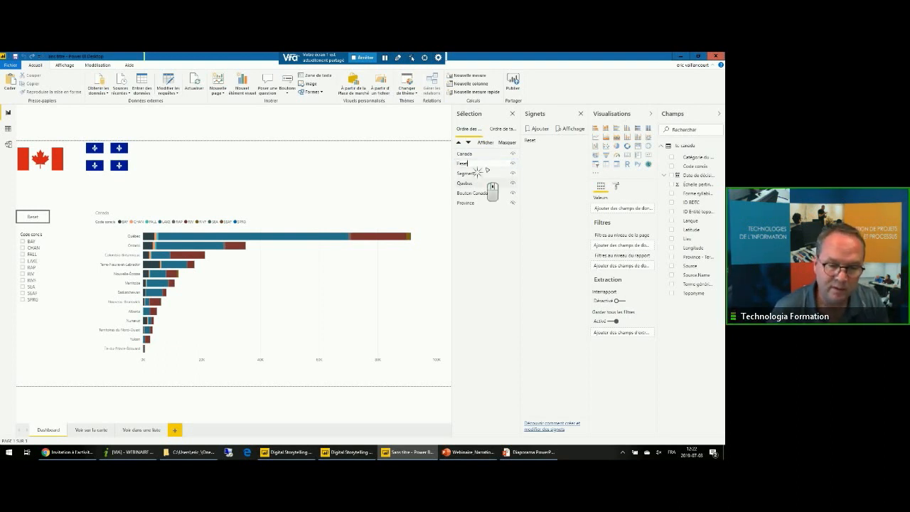
# Step: Check the slicer and Quebec flag entries, rename the Quebec flag as Bouton Quebec and clear the selection
pyautogui.click(479, 173)
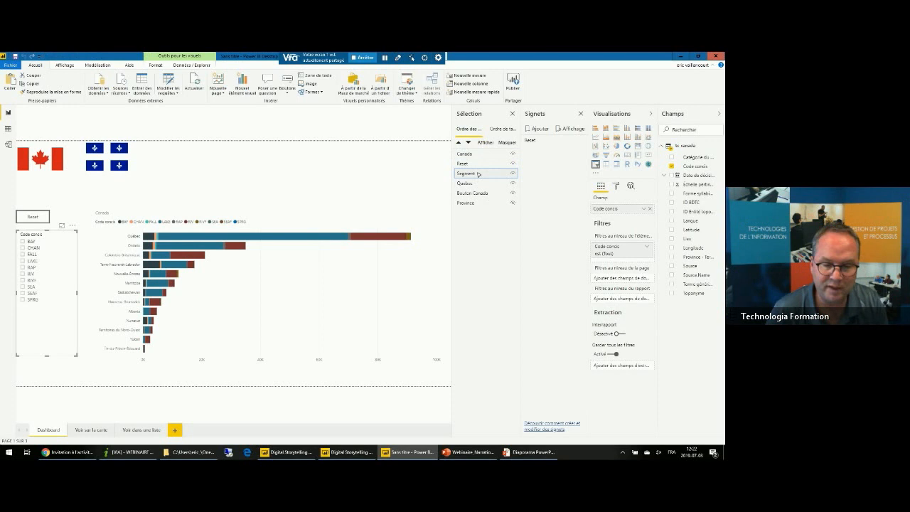
pyautogui.click(475, 182)
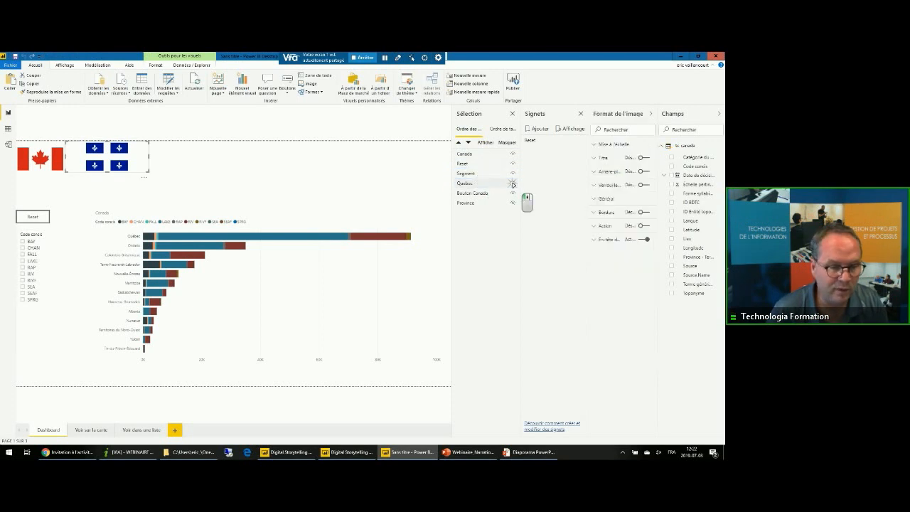
pyautogui.click(512, 183)
pyautogui.click(512, 184)
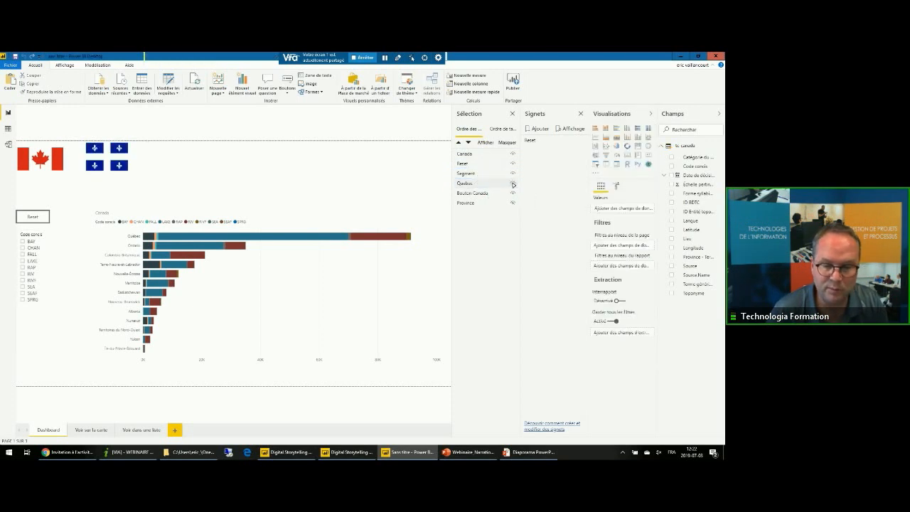
pyautogui.doubleClick(460, 183)
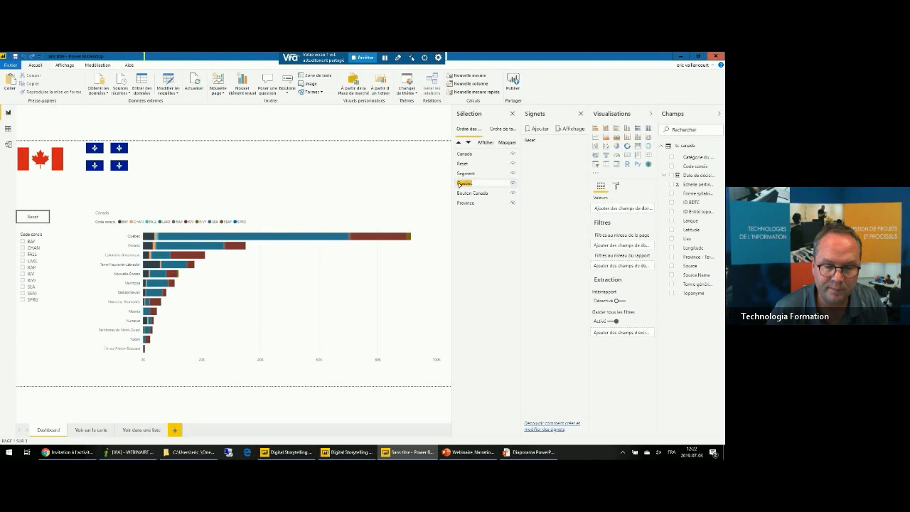
pyautogui.click(460, 183)
pyautogui.write('Bouton')
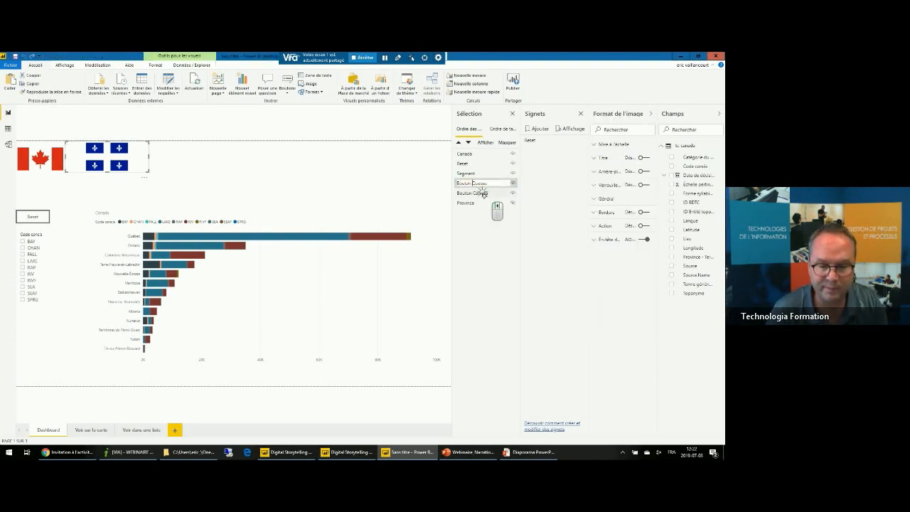
pyautogui.click(484, 193)
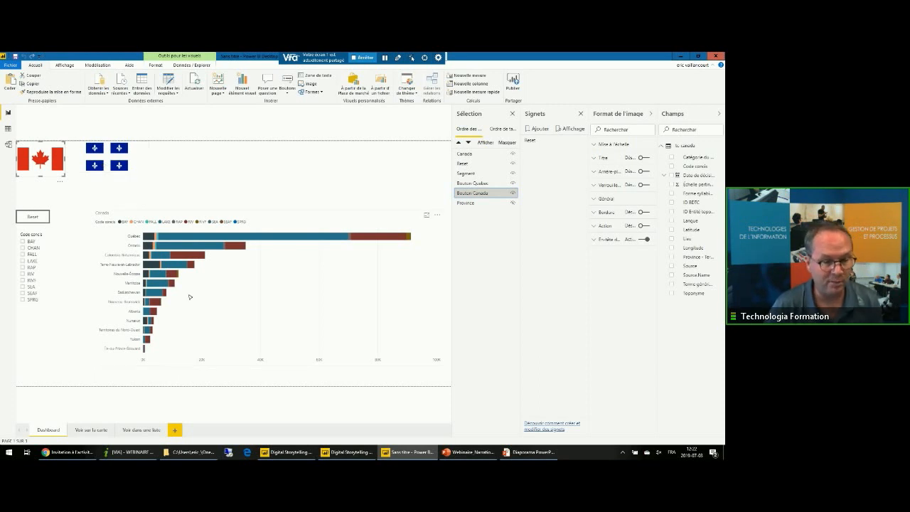
pyautogui.click(52, 193)
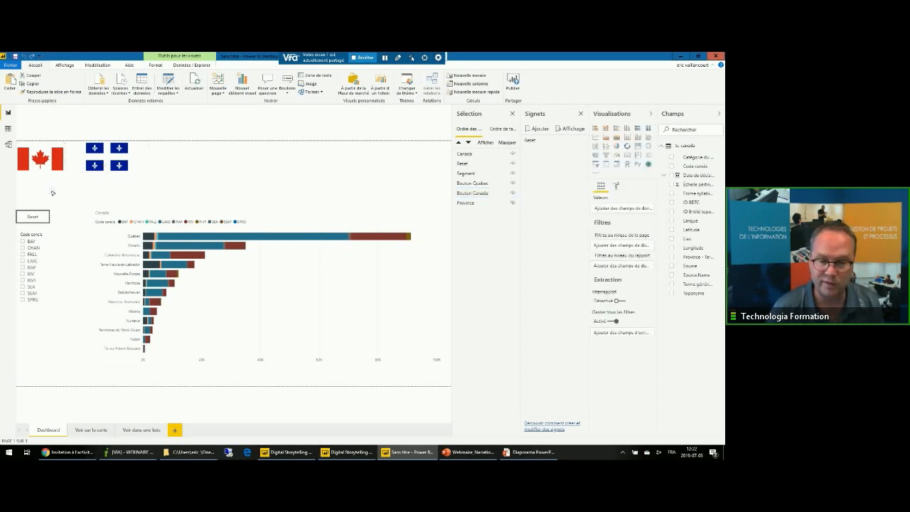
# Step: Add a Province - Territoire slicer, set it to a dropdown list, and shrink and place it under the flags
pyautogui.click(597, 164)
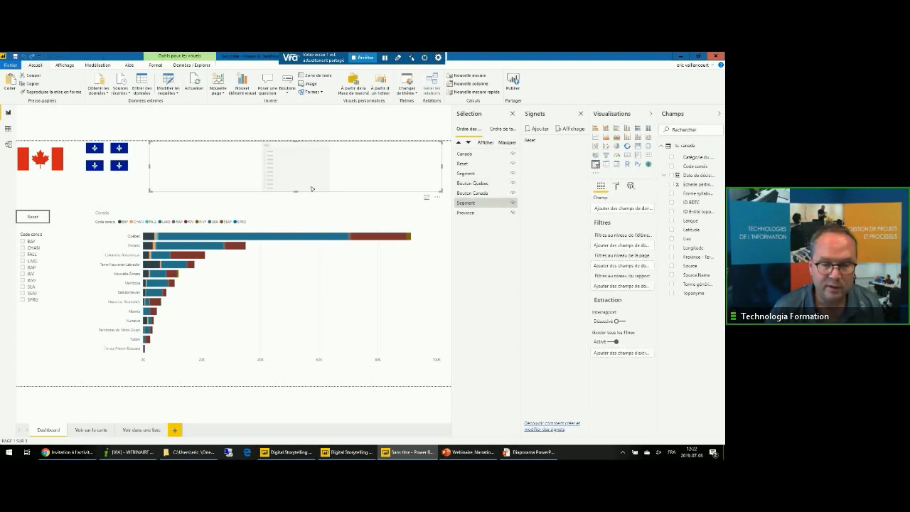
pyautogui.moveTo(699, 257); pyautogui.dragTo(379, 161)
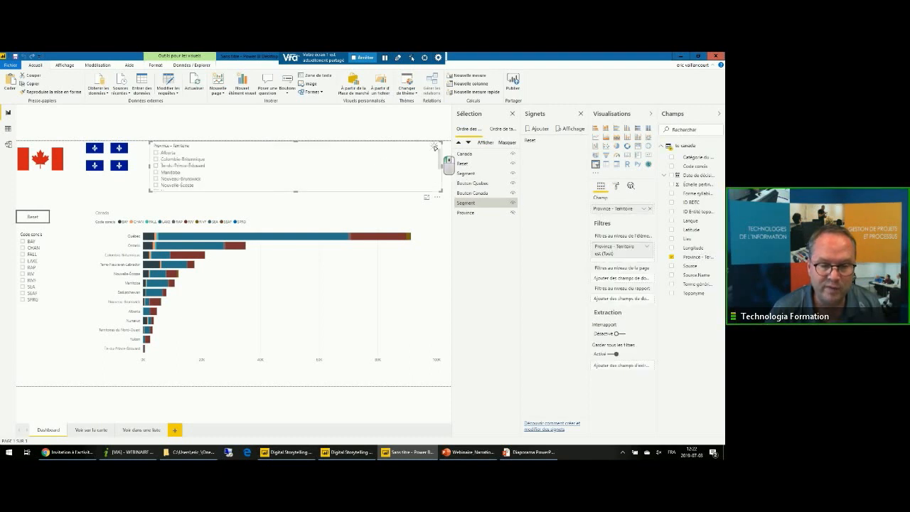
pyautogui.click(436, 146)
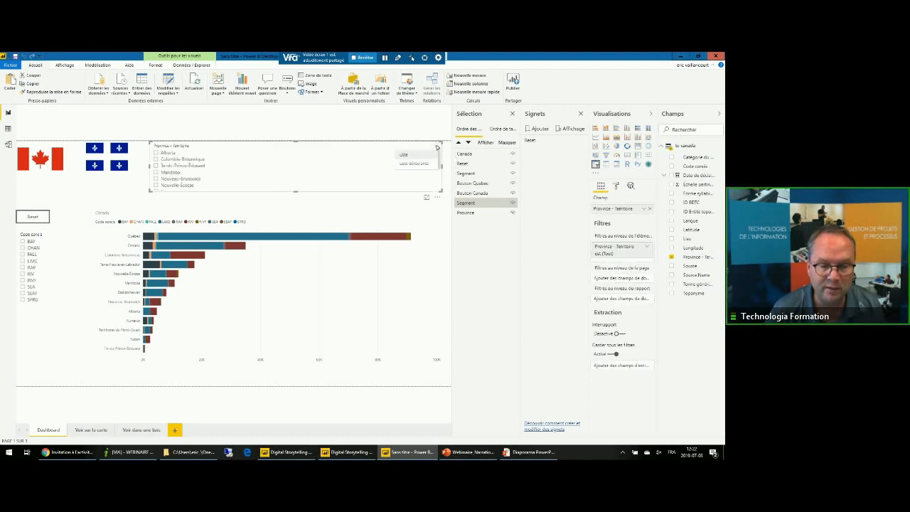
pyautogui.click(429, 163)
pyautogui.moveTo(444, 190); pyautogui.dragTo(106, 188)
pyautogui.click(229, 142)
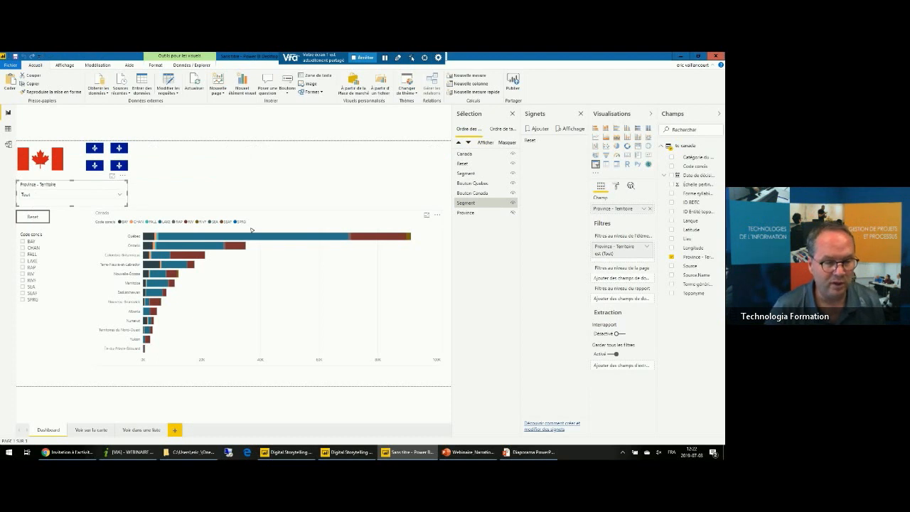
pyautogui.click(316, 180)
# Step: Try the Reset button and set the Province - Territoire slicer back to a dropdown list
pyautogui.keyDown('ctrl'); pyautogui.click(36, 218); pyautogui.keyUp('ctrl')
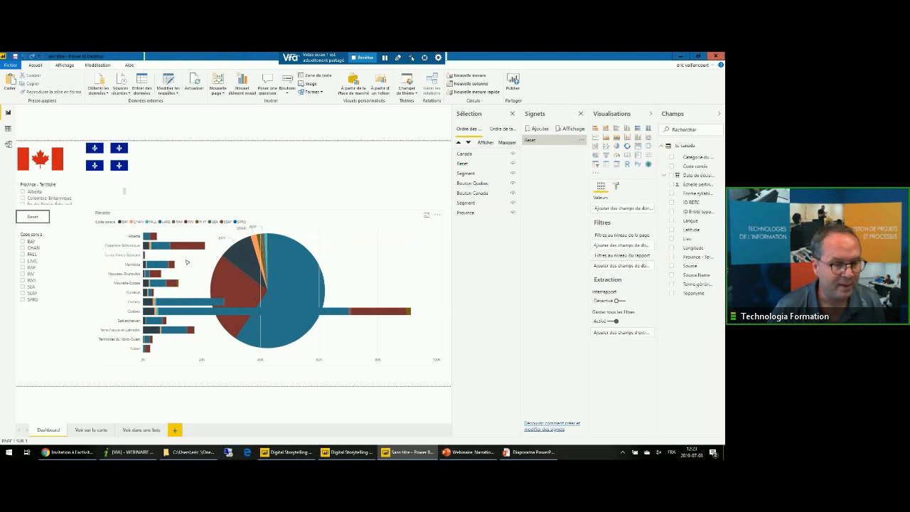
pyautogui.click(125, 190)
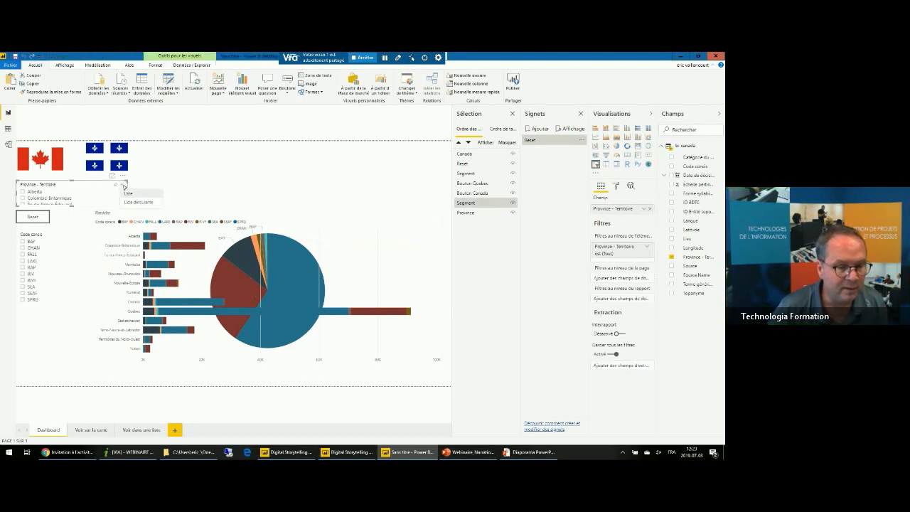
pyautogui.click(128, 193)
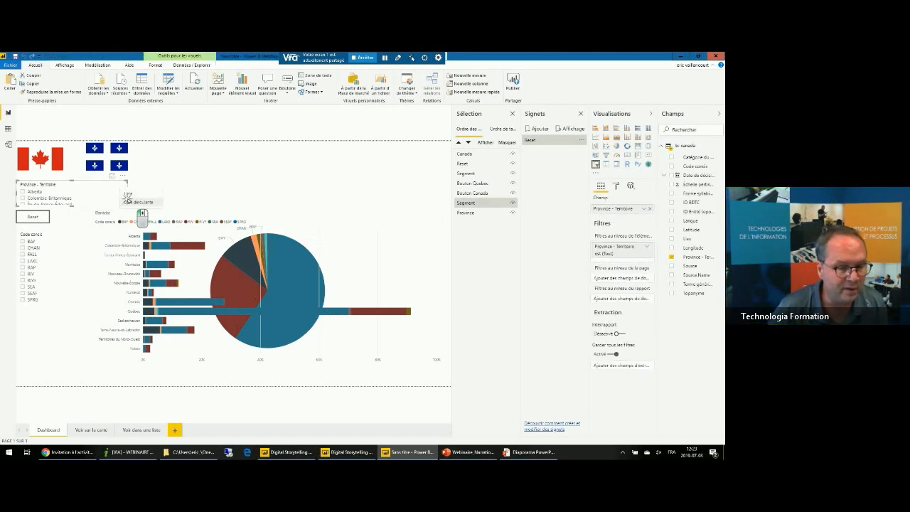
pyautogui.click(176, 207)
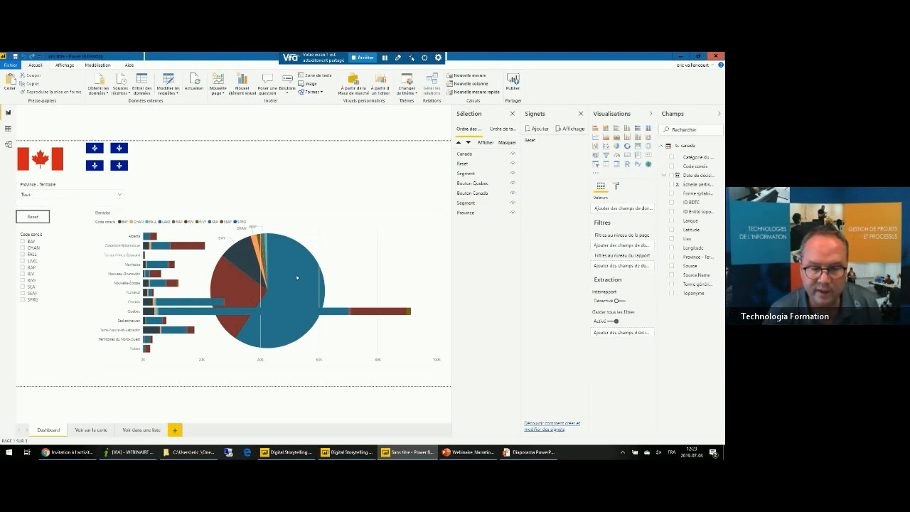
# Step: Hide the Province chart so only the Canada chart shows, and add a bookmark named Canada
pyautogui.click(513, 213)
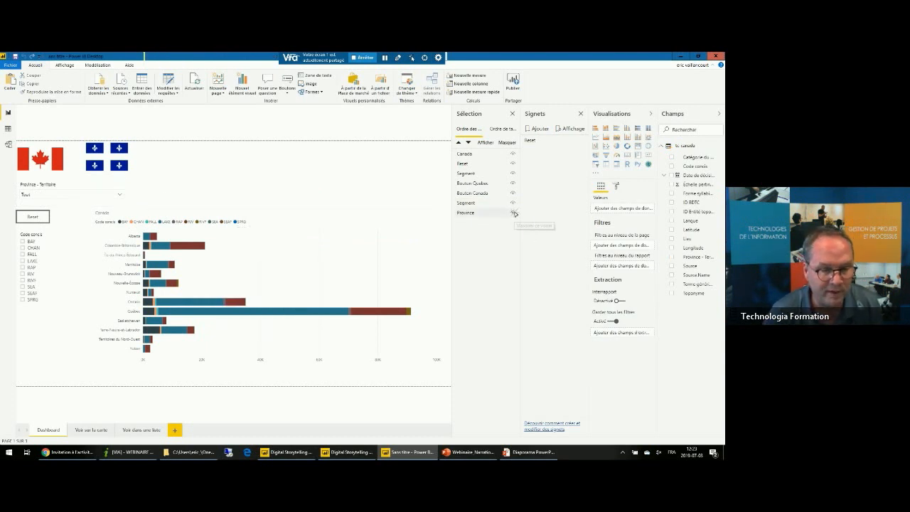
pyautogui.click(539, 128)
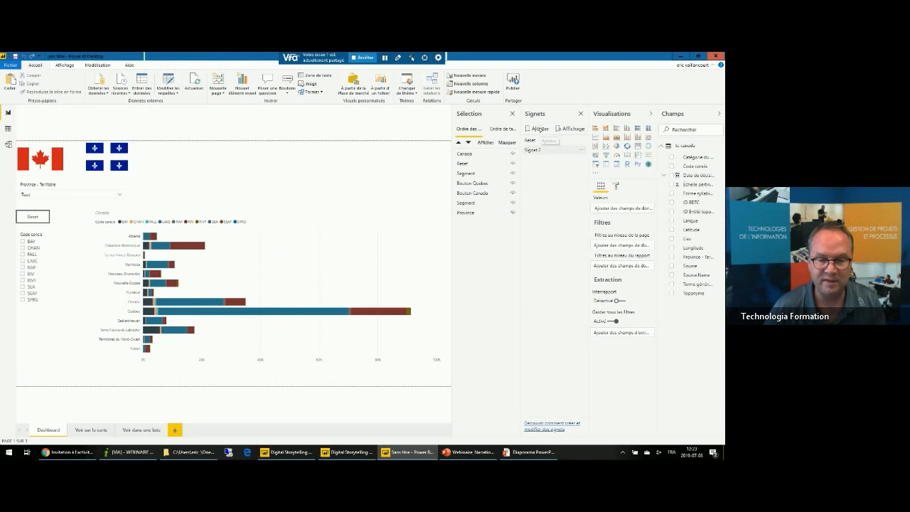
pyautogui.doubleClick(550, 150)
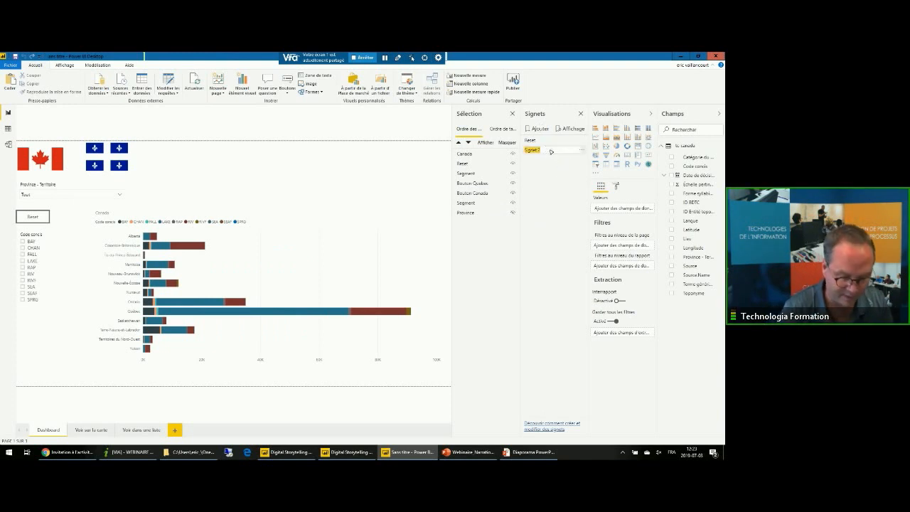
pyautogui.write('Ca')
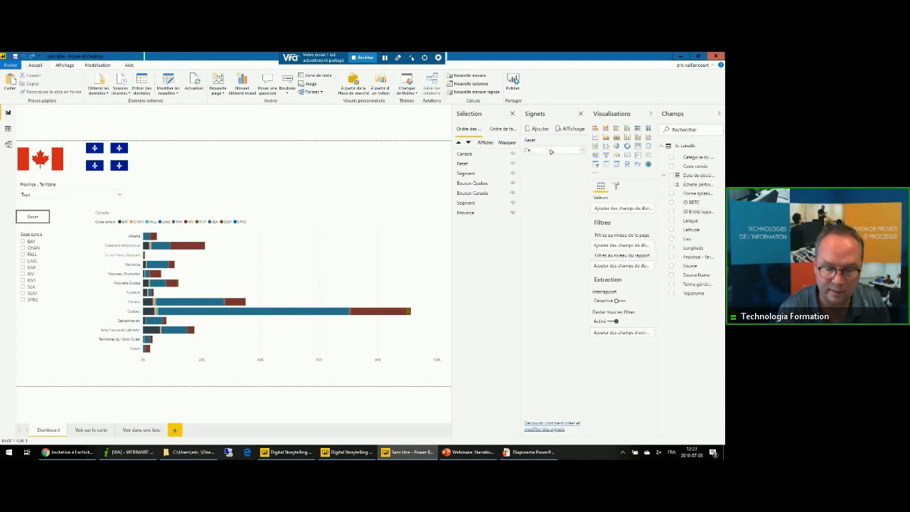
pyautogui.write('nada')
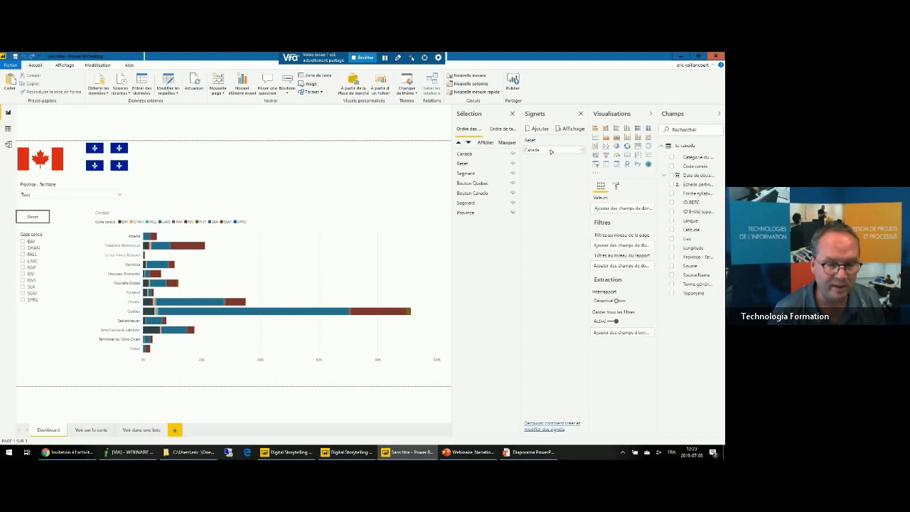
pyautogui.press('Return')
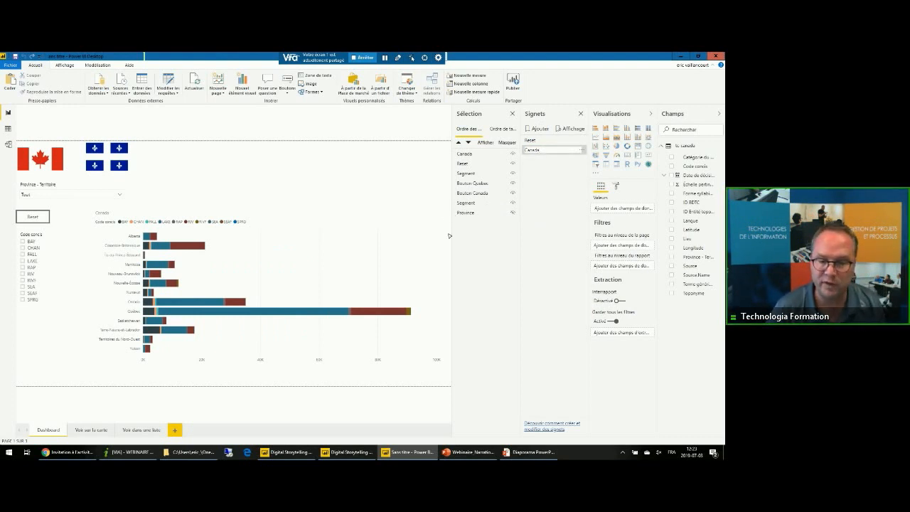
pyautogui.click(581, 149)
pyautogui.click(583, 151)
pyautogui.click(602, 155)
# Step: Add another bookmark and name it Quebec
pyautogui.click(534, 129)
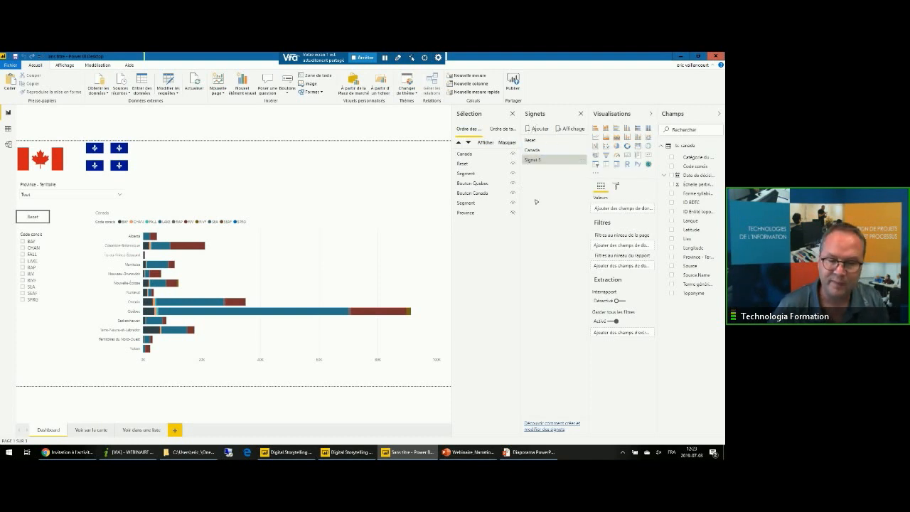
pyautogui.doubleClick(540, 160)
pyautogui.write('Que')
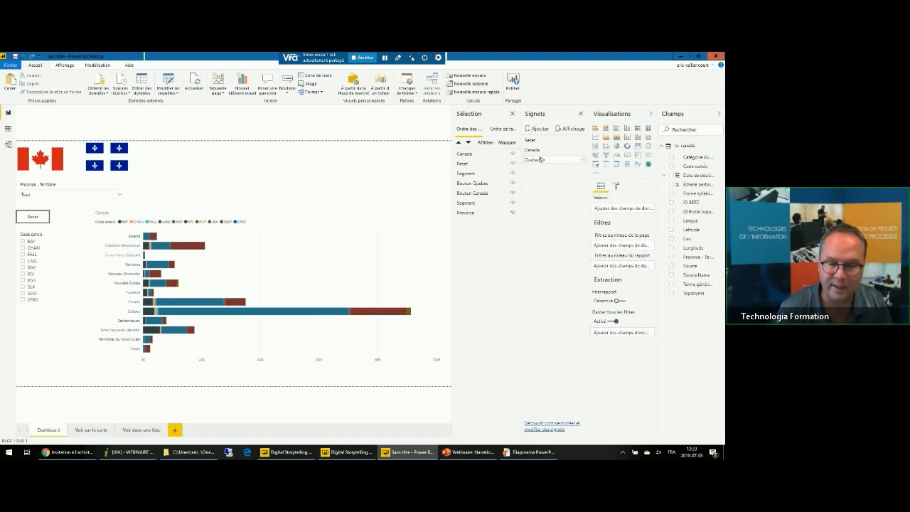
pyautogui.write('bec')
pyautogui.click(350, 172)
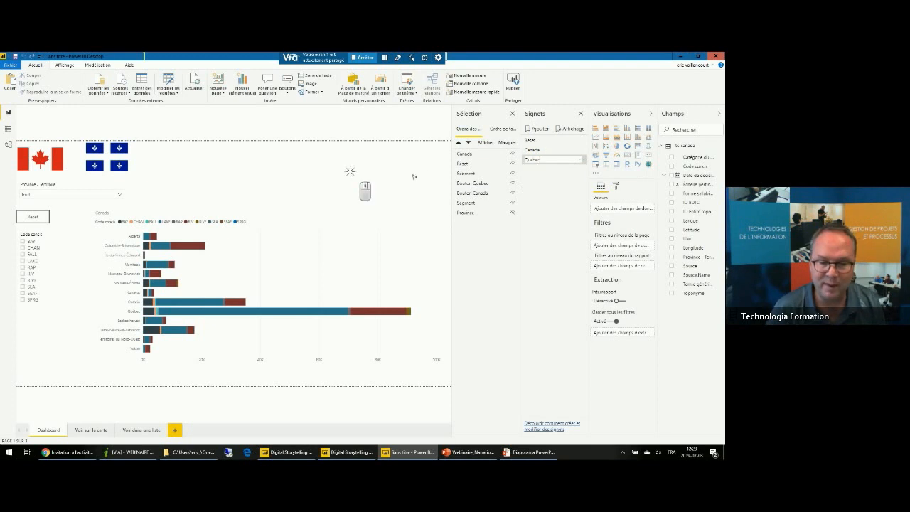
# Step: Filter the province slicer to Québec, show the Province pie chart and hide the Canada bar chart
pyautogui.click(121, 194)
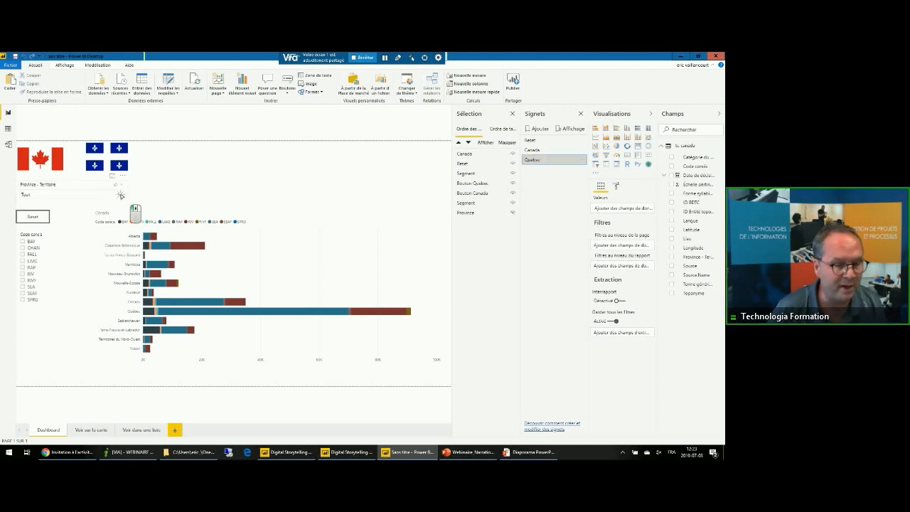
pyautogui.click(25, 254)
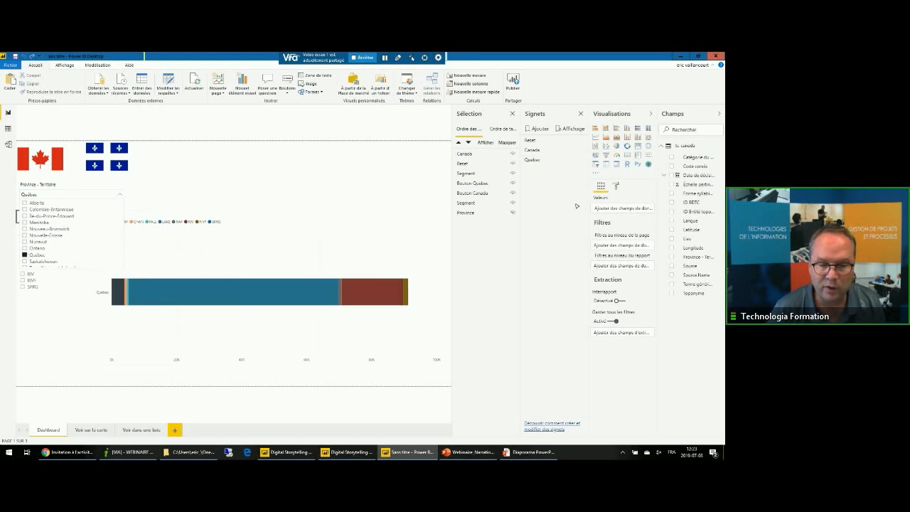
pyautogui.click(513, 214)
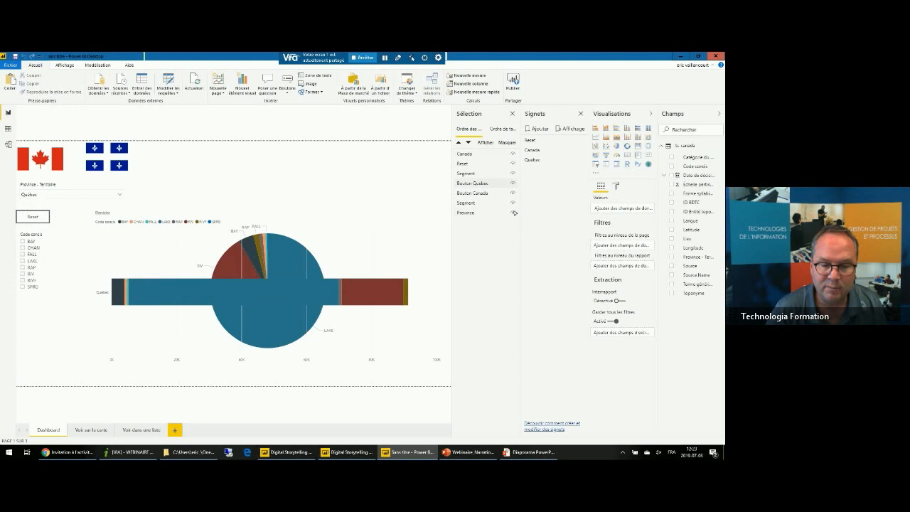
pyautogui.click(513, 155)
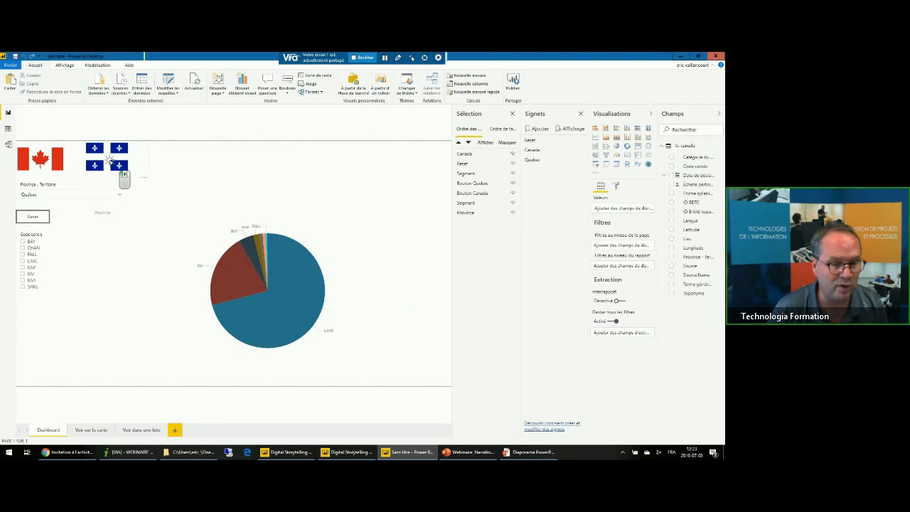
# Step: Enable the action on the Quebec flag image, with type Signet and the Quebec bookmark as its target
pyautogui.click(112, 163)
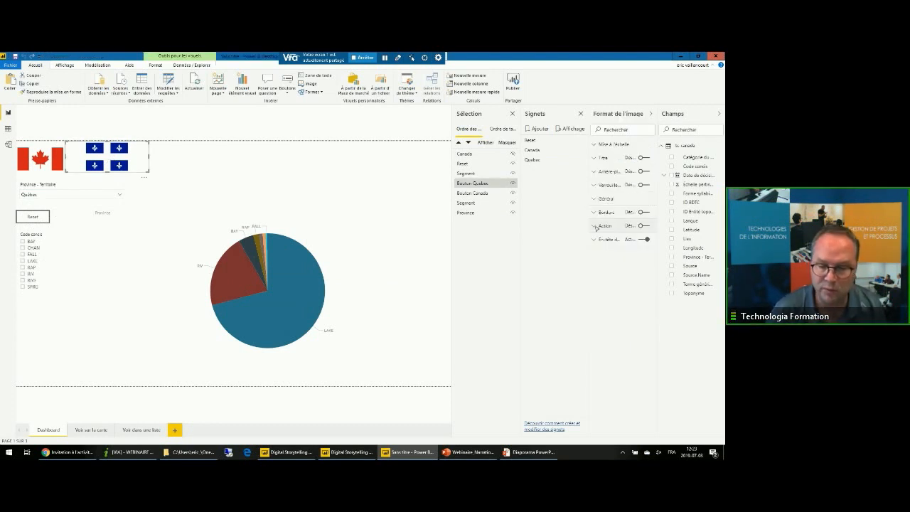
pyautogui.click(644, 226)
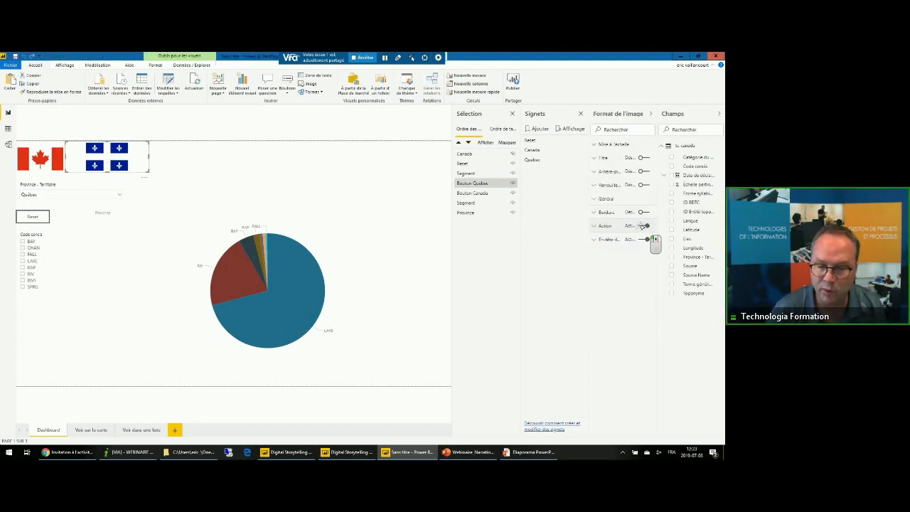
pyautogui.click(595, 225)
pyautogui.click(622, 247)
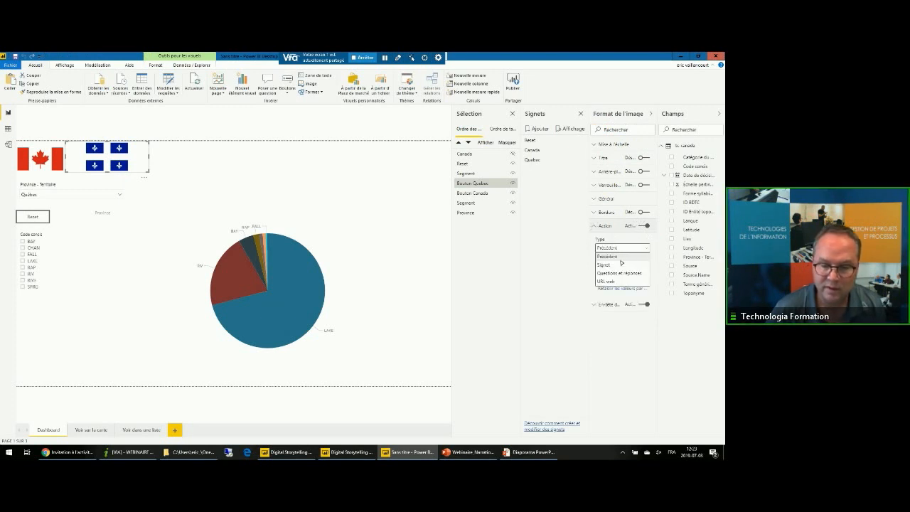
pyautogui.click(621, 264)
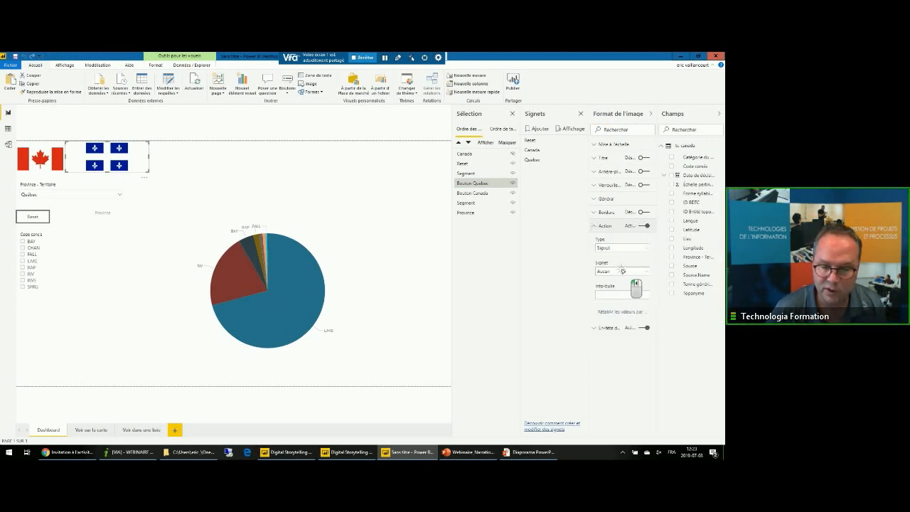
pyautogui.click(623, 271)
pyautogui.click(618, 307)
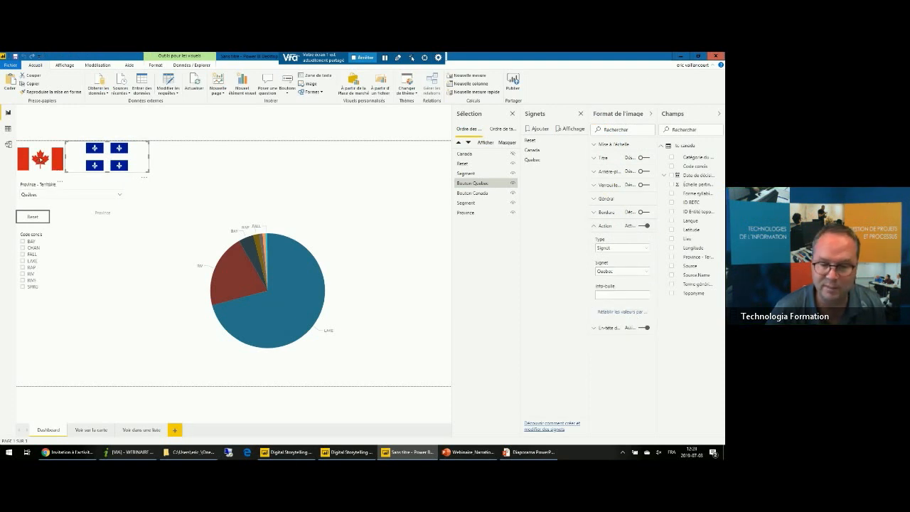
# Step: Enable the action on the Canadian flag image with type Signet and the Canada bookmark, and clear the selection
pyautogui.click(473, 193)
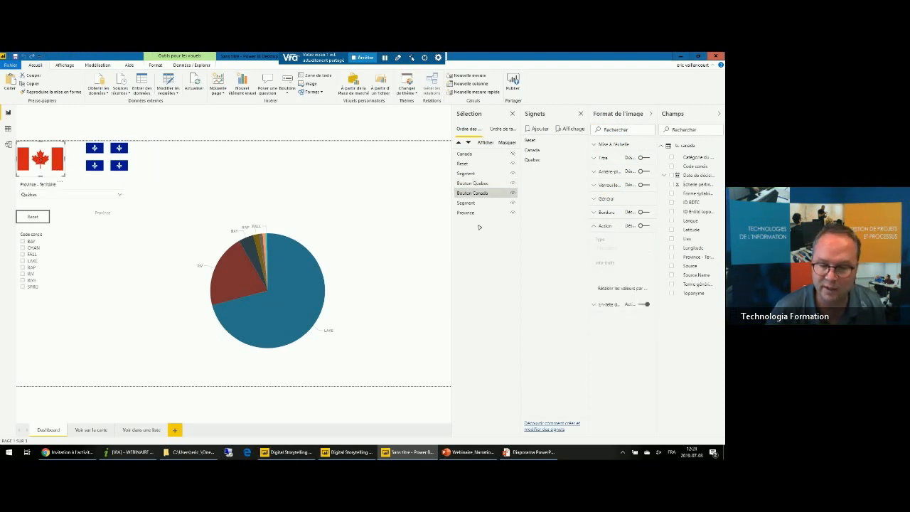
pyautogui.click(642, 225)
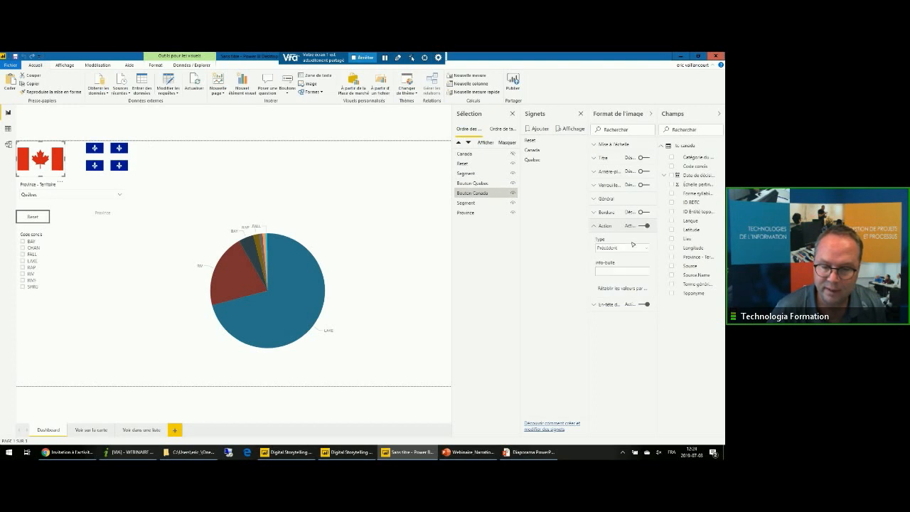
pyautogui.click(634, 251)
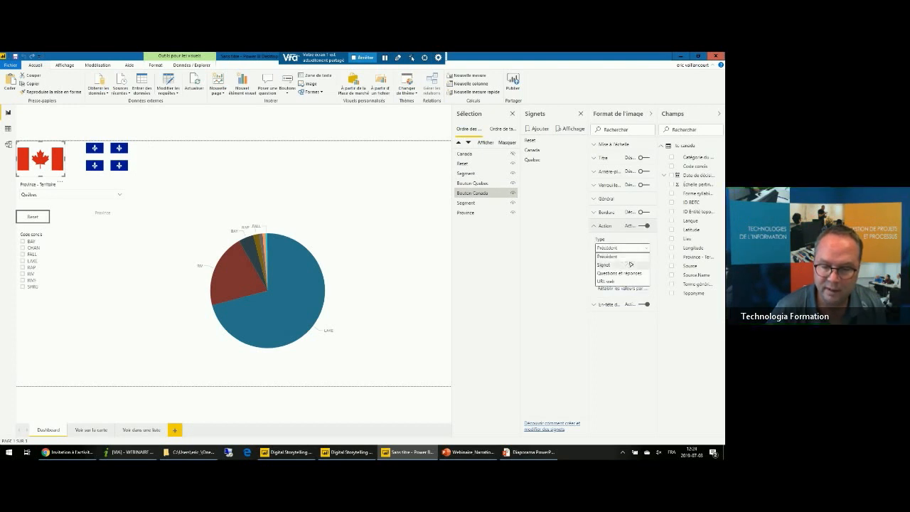
pyautogui.click(633, 264)
pyautogui.click(633, 271)
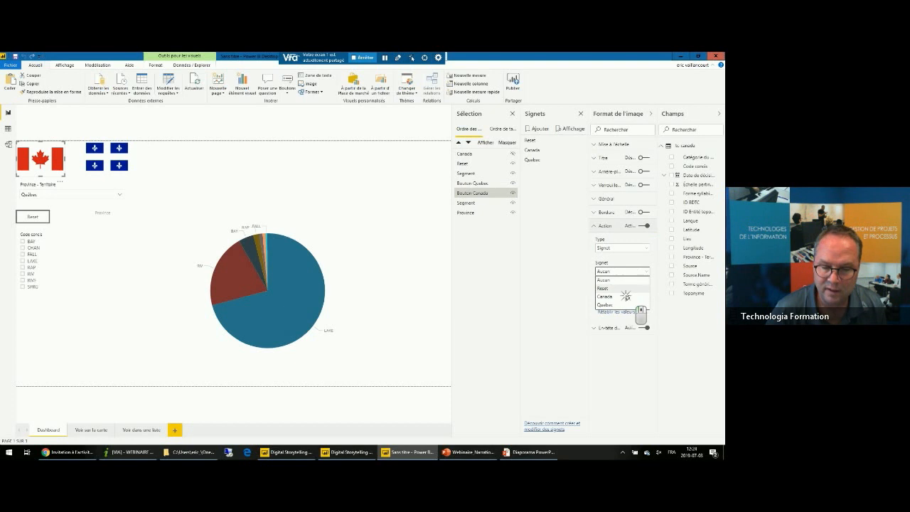
pyautogui.click(628, 296)
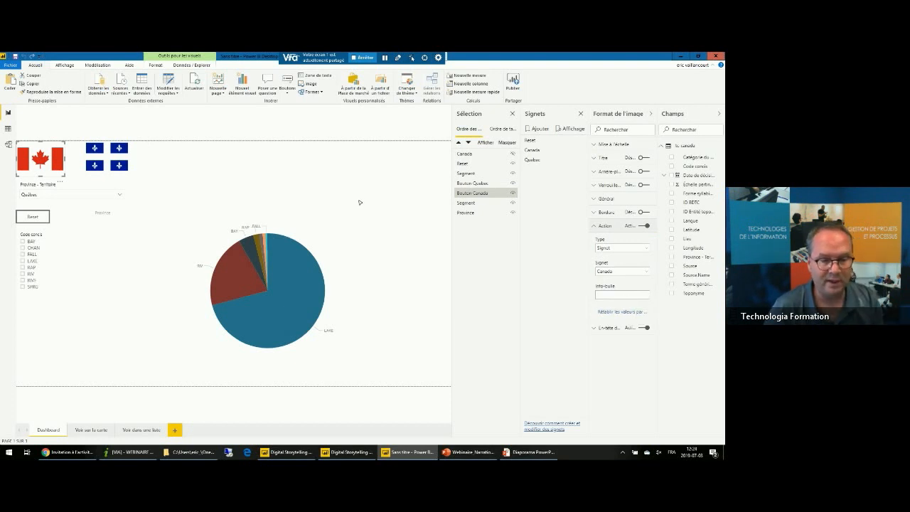
pyautogui.click(251, 162)
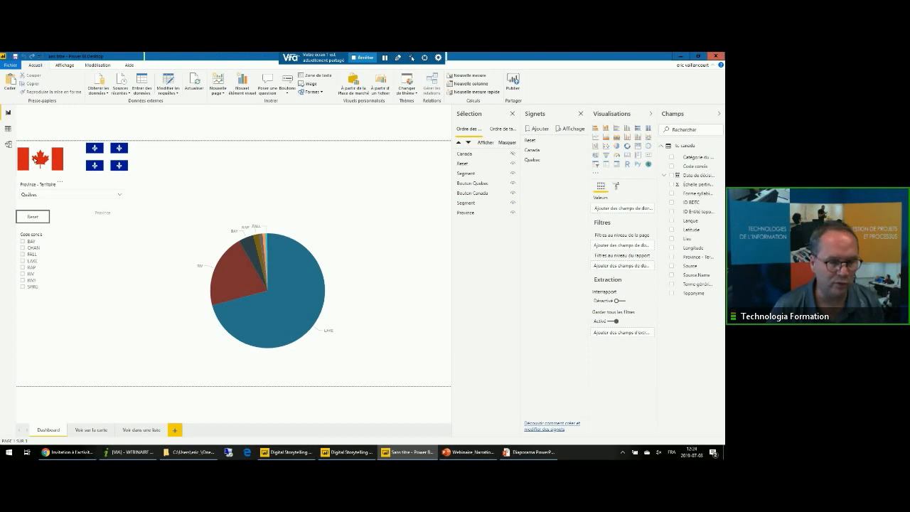
# Step: Test the Canadian and Quebec flag buttons to check which view each bookmark displays
pyautogui.keyDown('ctrl'); pyautogui.click(35, 159); pyautogui.keyUp('ctrl')
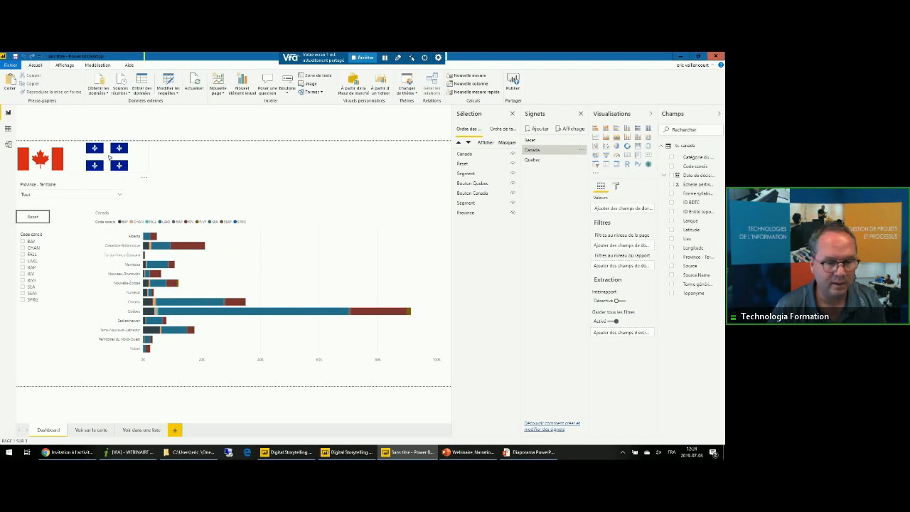
pyautogui.keyDown('ctrl'); pyautogui.click(110, 157); pyautogui.keyUp('ctrl')
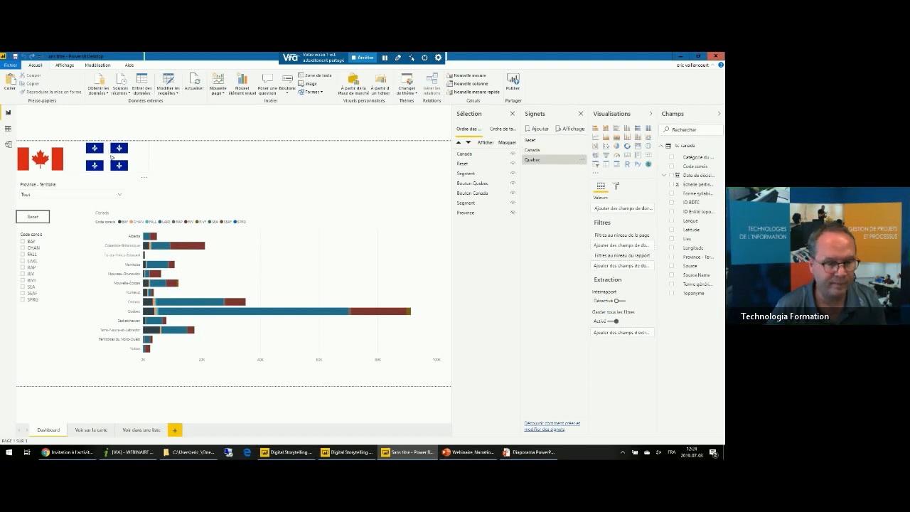
# Step: Show the Province pie chart, hide the Canada bar chart and filter the province slicer to Québec
pyautogui.click(513, 213)
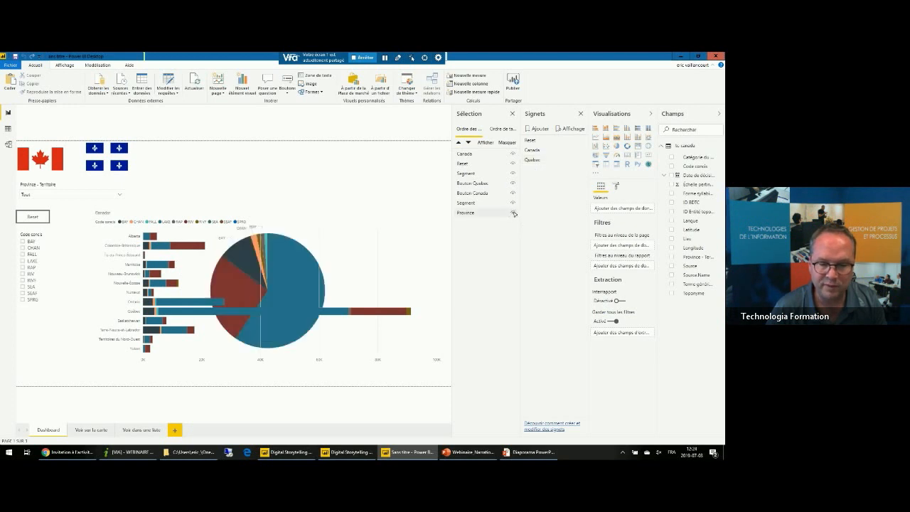
pyautogui.click(513, 154)
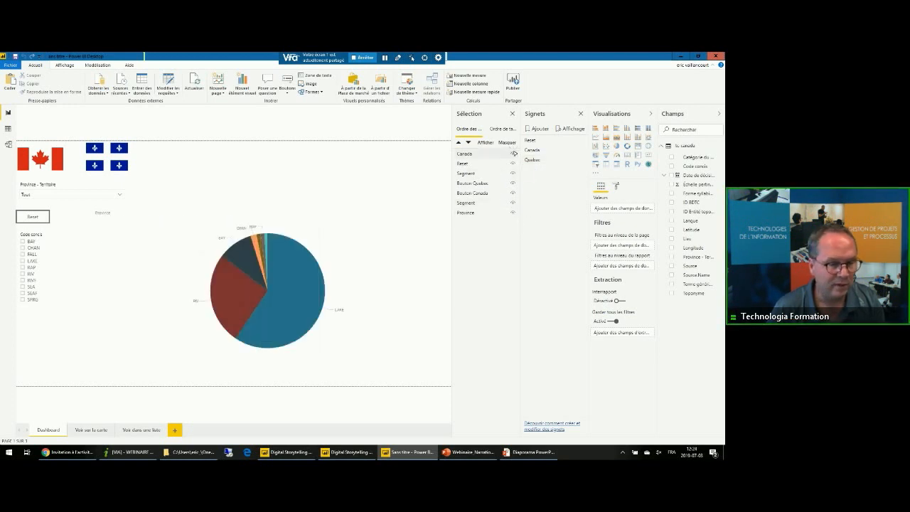
pyautogui.click(119, 196)
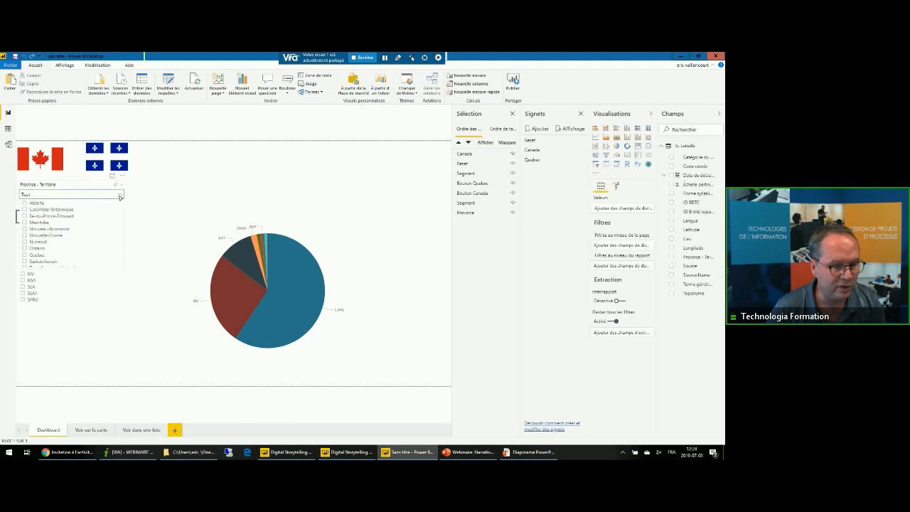
pyautogui.click(32, 255)
# Step: Update the Quebec bookmark with the current view and test the Canadian and Quebec flag buttons
pyautogui.click(584, 163)
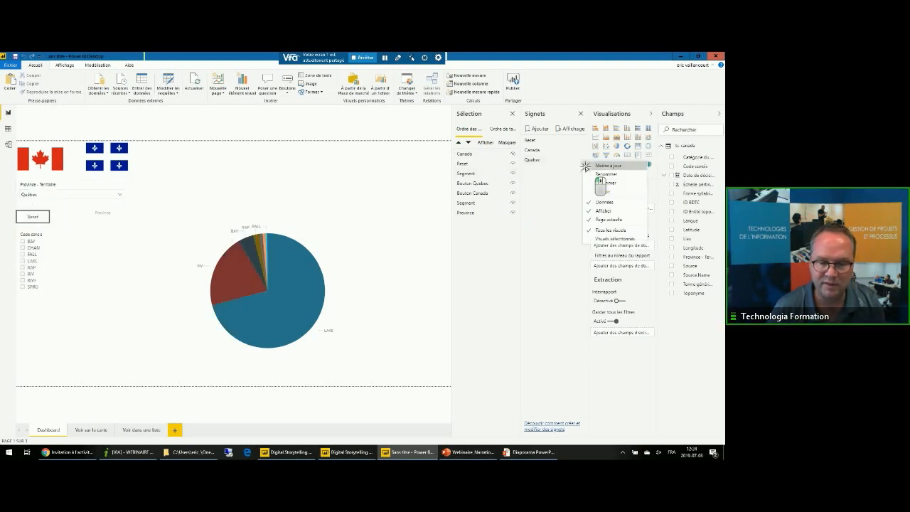
pyautogui.click(602, 174)
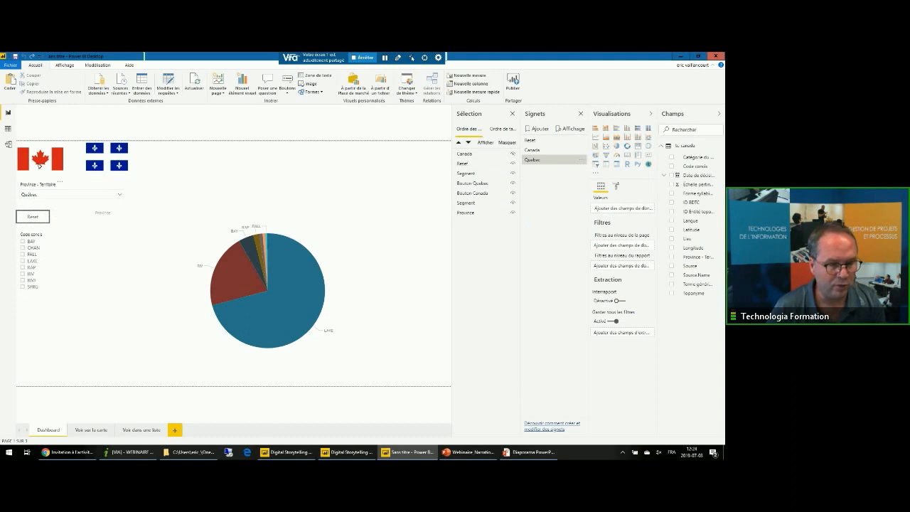
pyautogui.keyDown('ctrl'); pyautogui.click(39, 164); pyautogui.keyUp('ctrl')
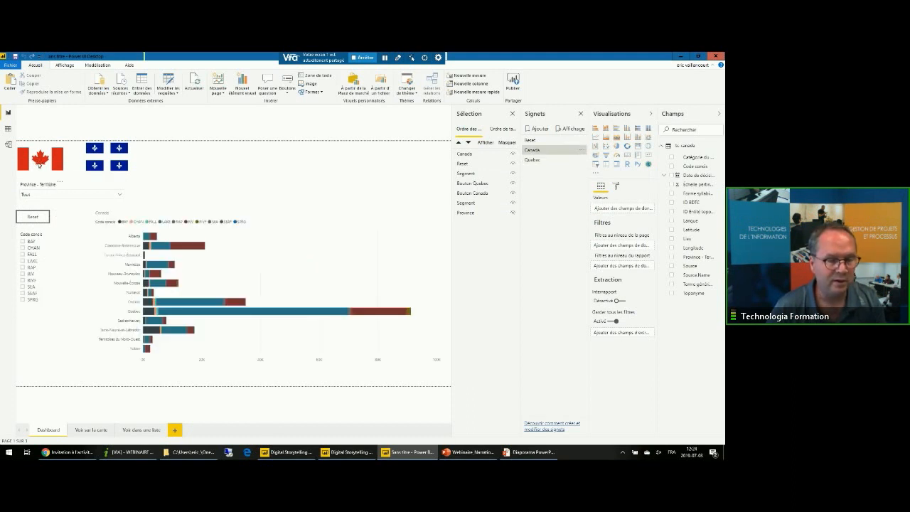
pyautogui.keyDown('ctrl'); pyautogui.click(107, 155); pyautogui.keyUp('ctrl')
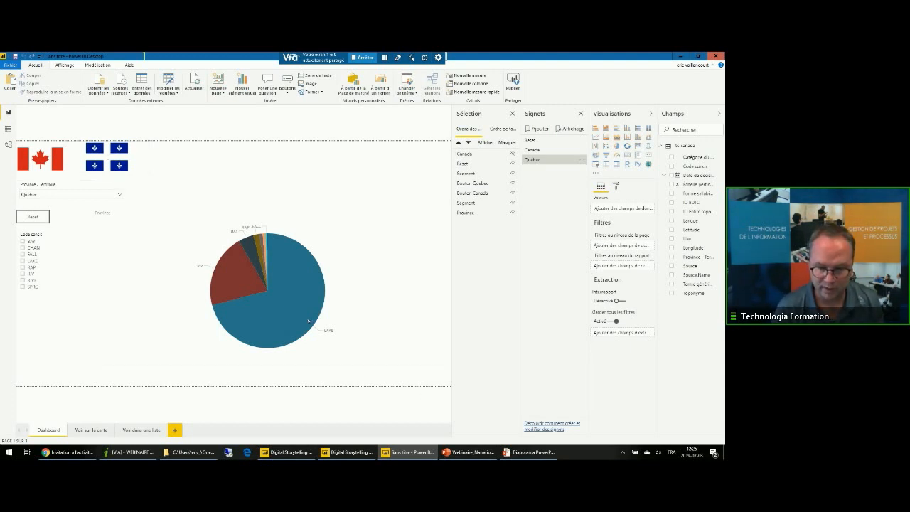
# Step: Switch to the PowerPoint slideshow, present the À la une (Spotlight) slide, end the show and return to Power BI
pyautogui.click(520, 452)
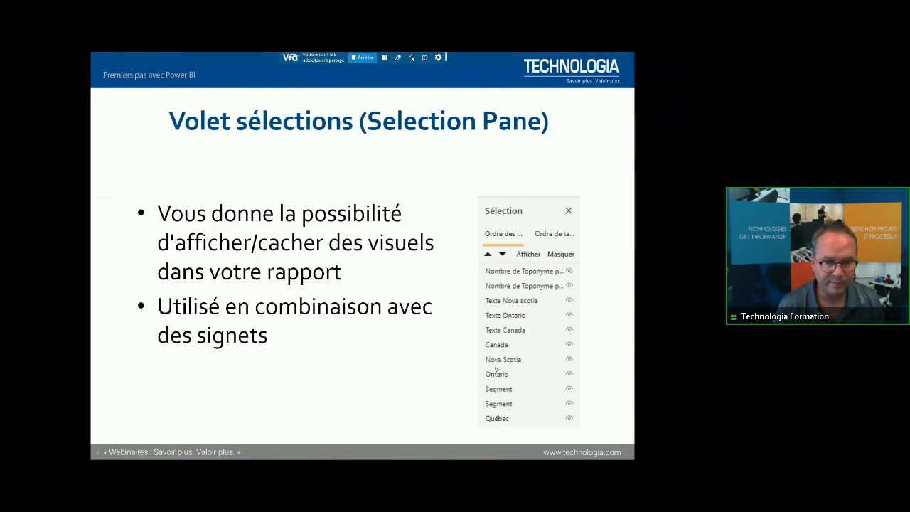
pyautogui.click(342, 235)
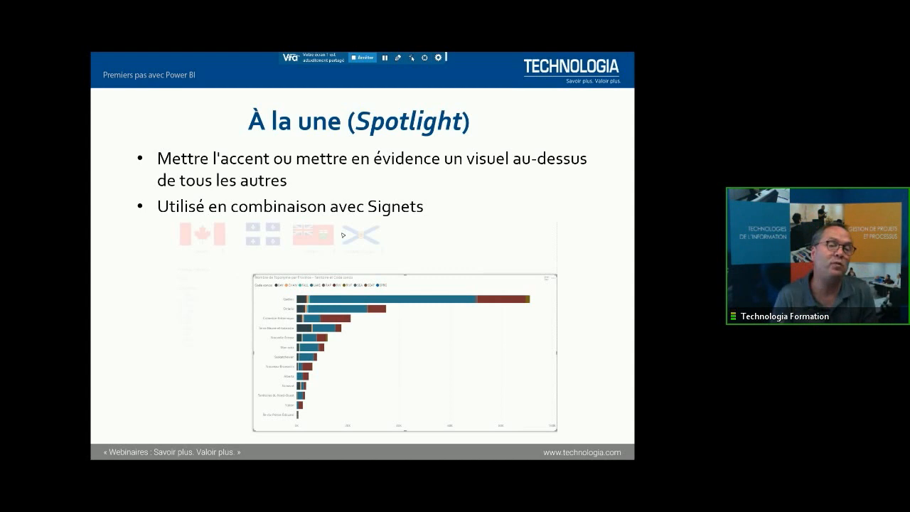
pyautogui.hotkey('alt', 'Tab')
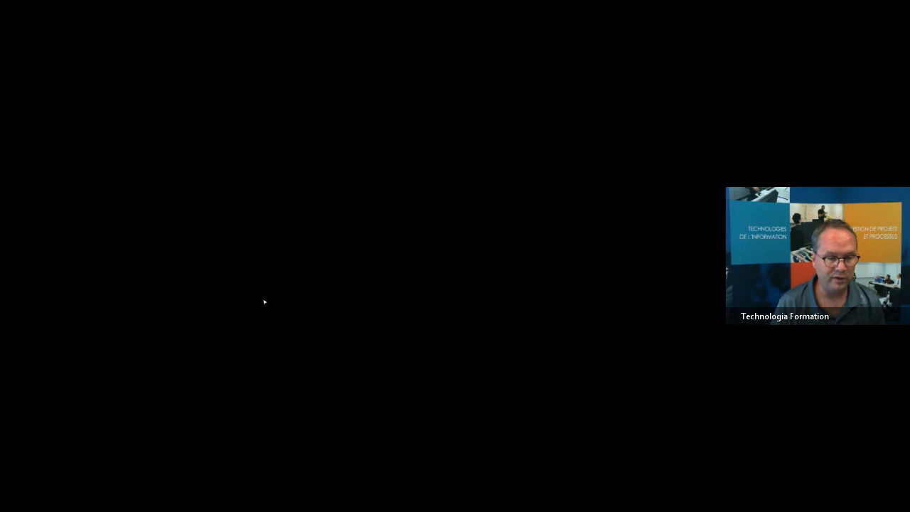
pyautogui.press('Escape')
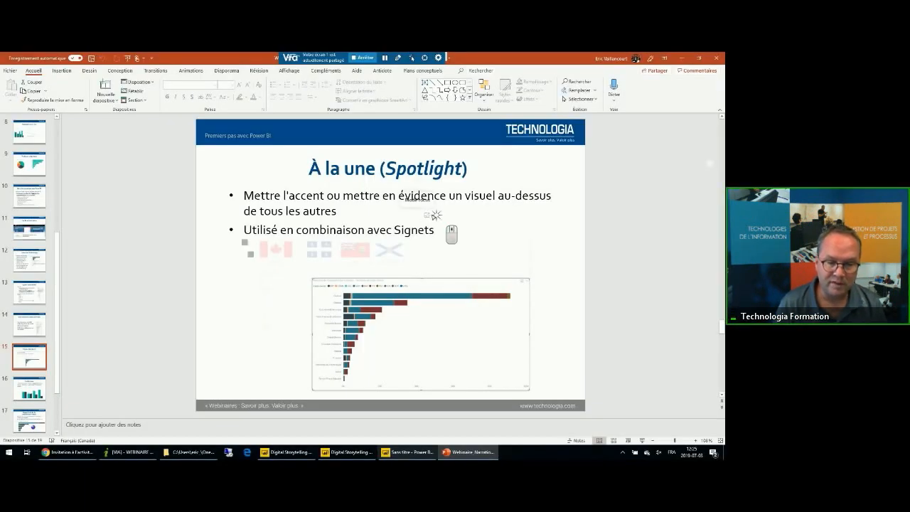
pyautogui.hotkey('alt', 'Tab')
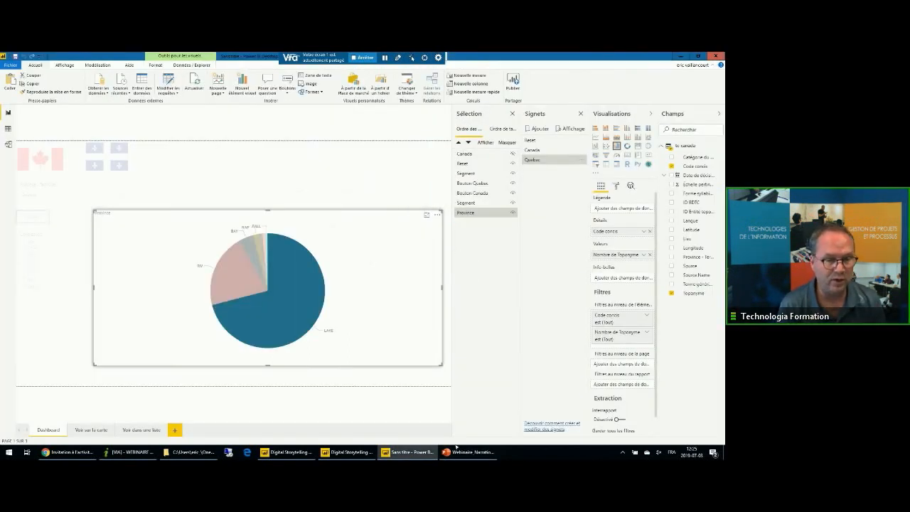
# Step: Spotlight the Province pie chart with À la une and save this view as a bookmark named Quebec 2
pyautogui.click(538, 129)
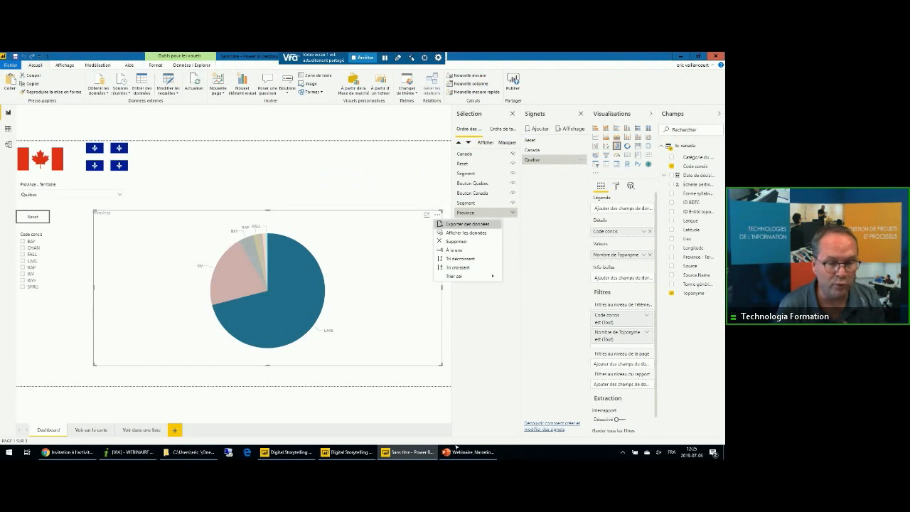
pyautogui.click(454, 250)
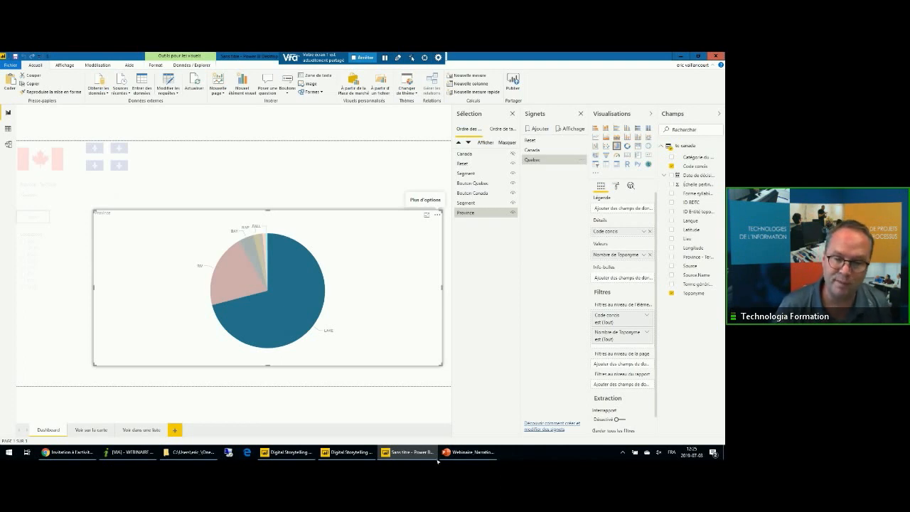
pyautogui.click(537, 128)
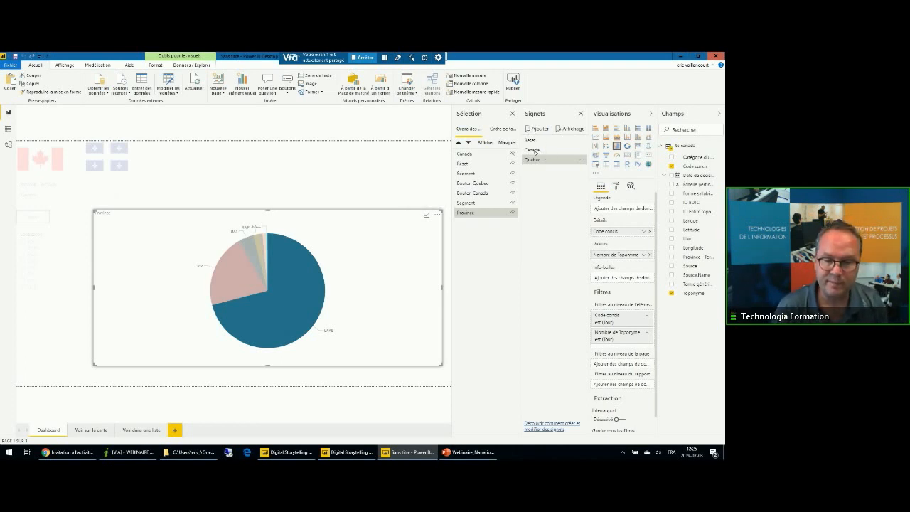
pyautogui.doubleClick(538, 170)
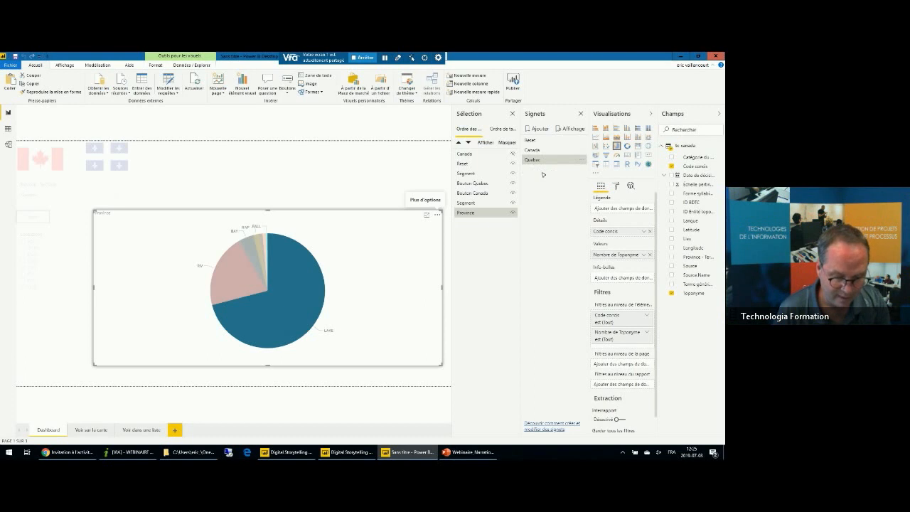
pyautogui.write('Québec 2')
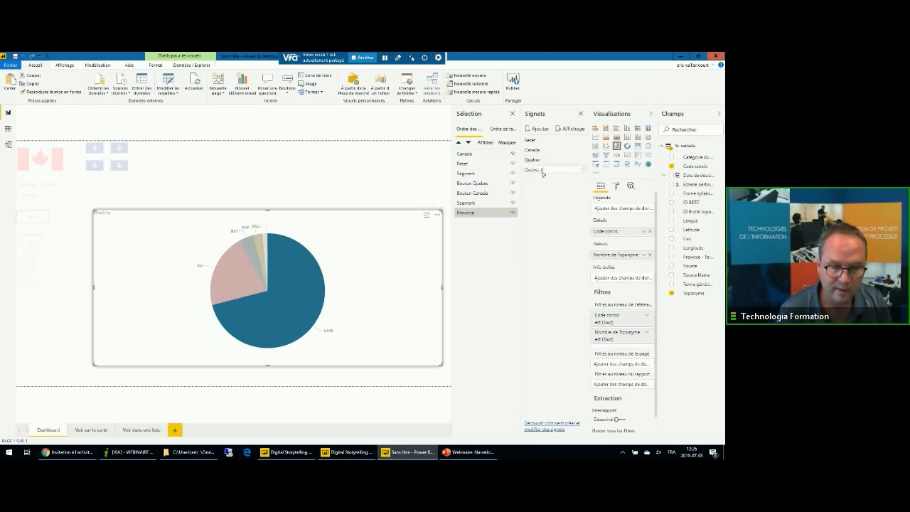
pyautogui.press('Return')
pyautogui.click(584, 170)
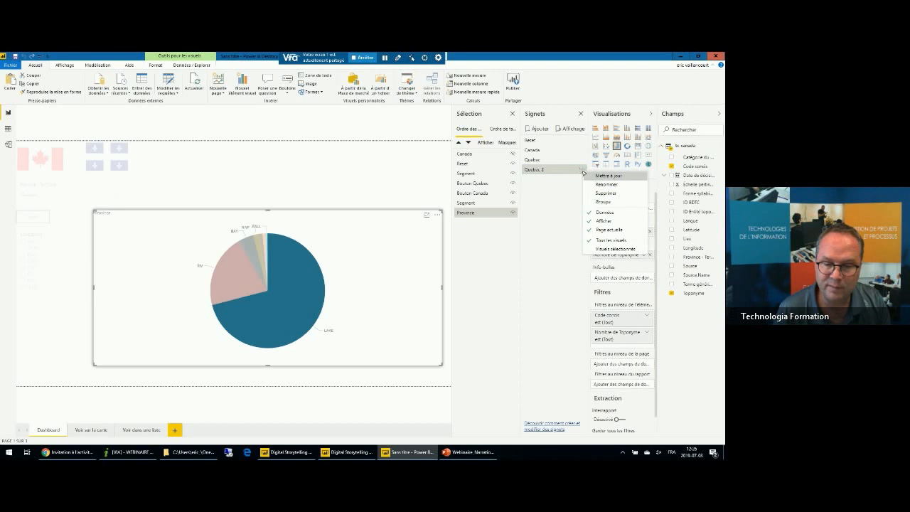
# Step: Compare the views by applying the Canada, Quebec and Quebec 2 bookmarks in turn
pyautogui.click(554, 151)
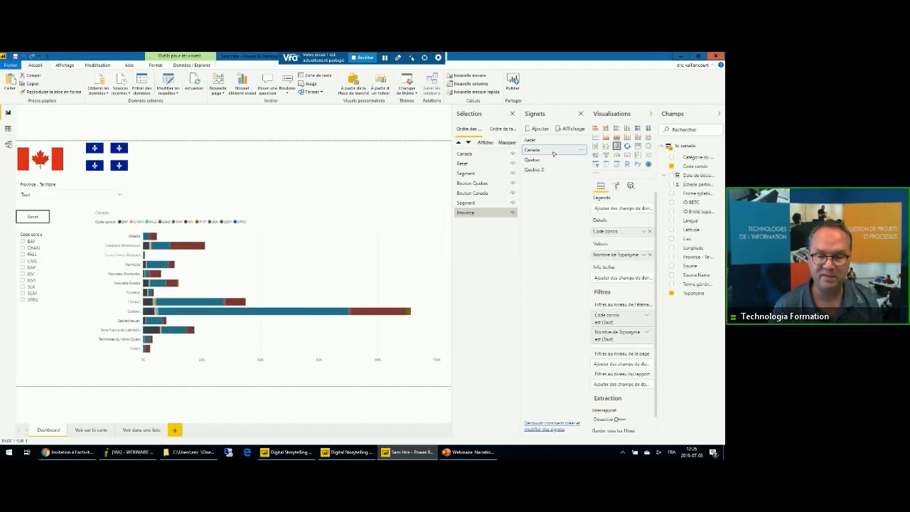
pyautogui.click(550, 160)
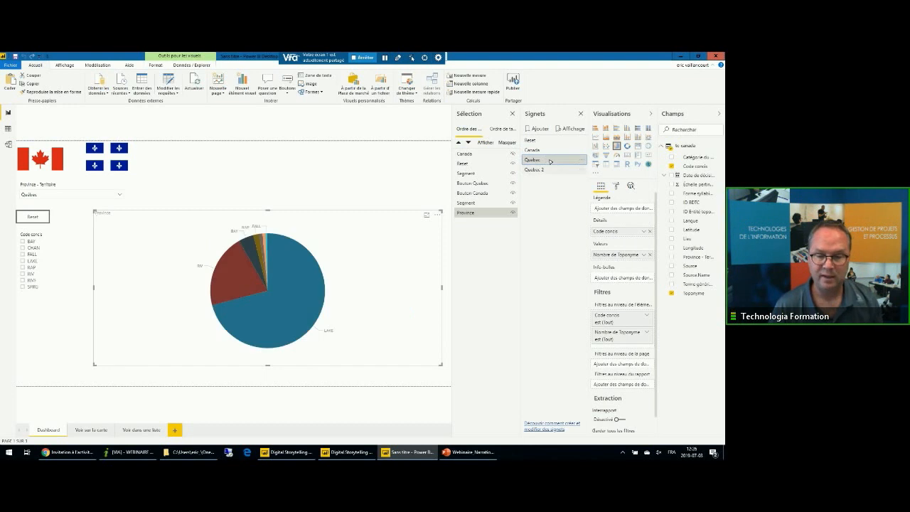
pyautogui.click(554, 171)
pyautogui.click(554, 150)
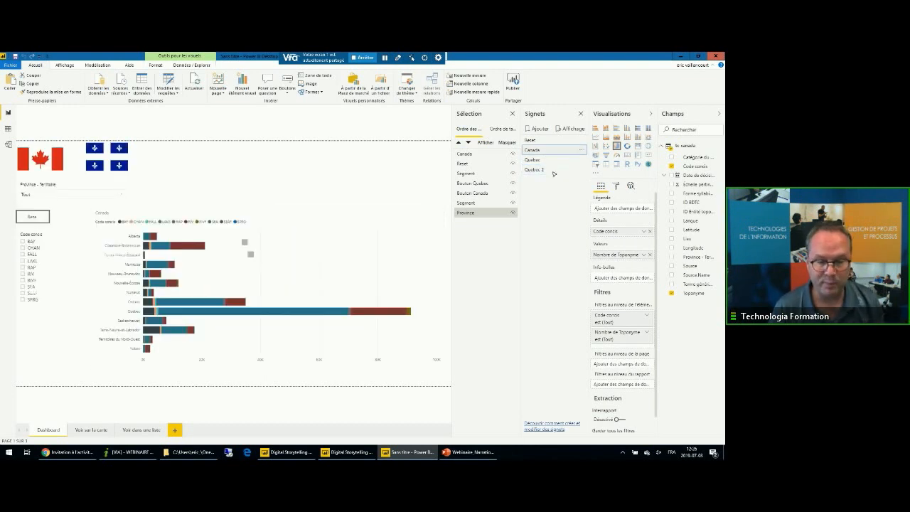
pyautogui.click(554, 171)
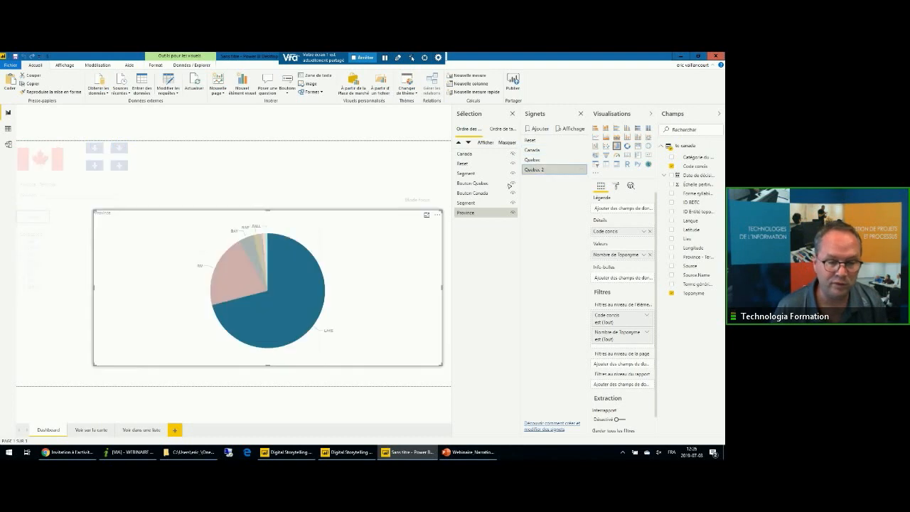
# Step: Open the Province pie chart in focus mode and save that view as a bookmark named Quebec 3
pyautogui.click(427, 215)
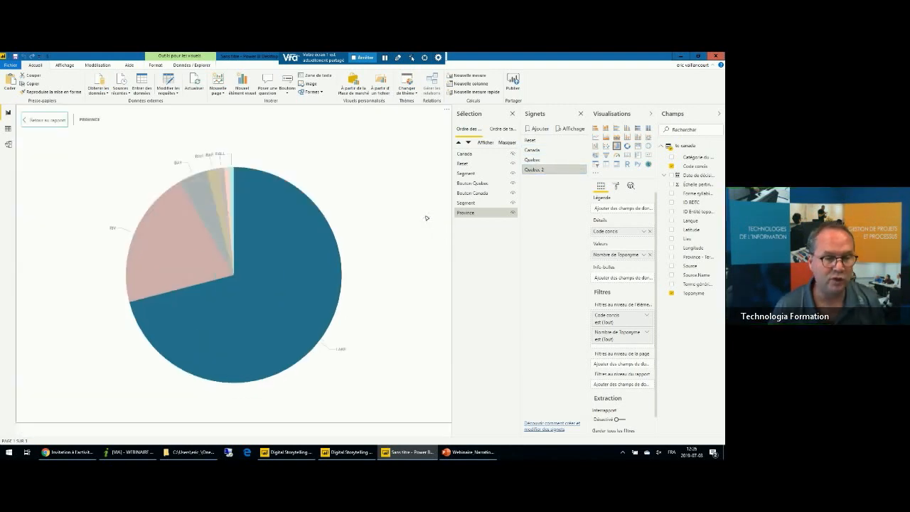
pyautogui.click(541, 129)
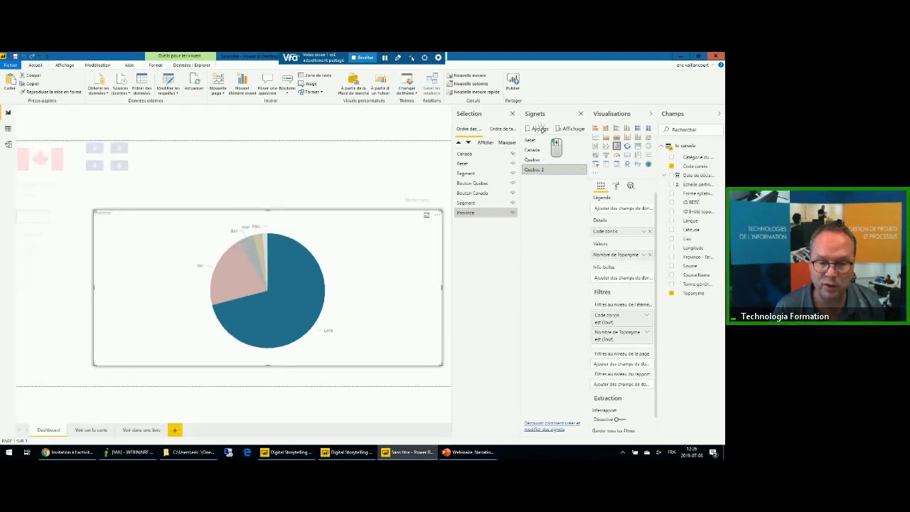
pyautogui.doubleClick(542, 181)
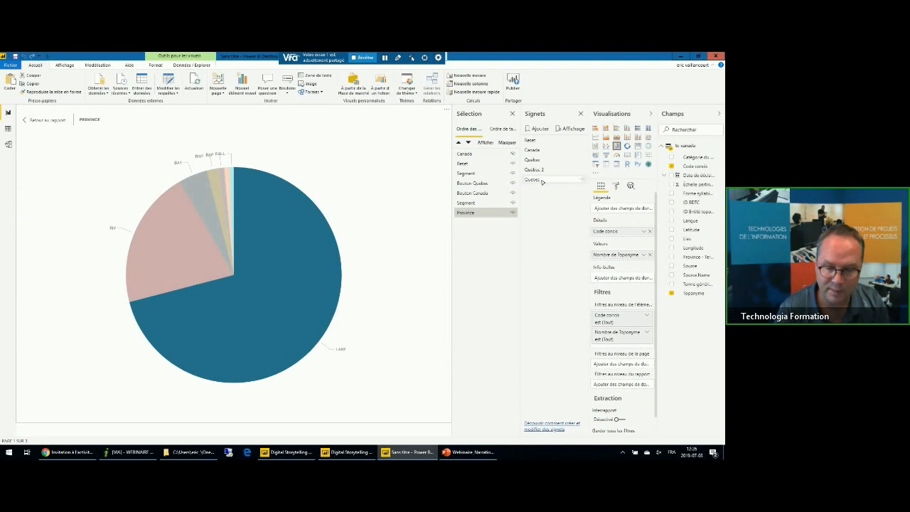
pyautogui.click(582, 179)
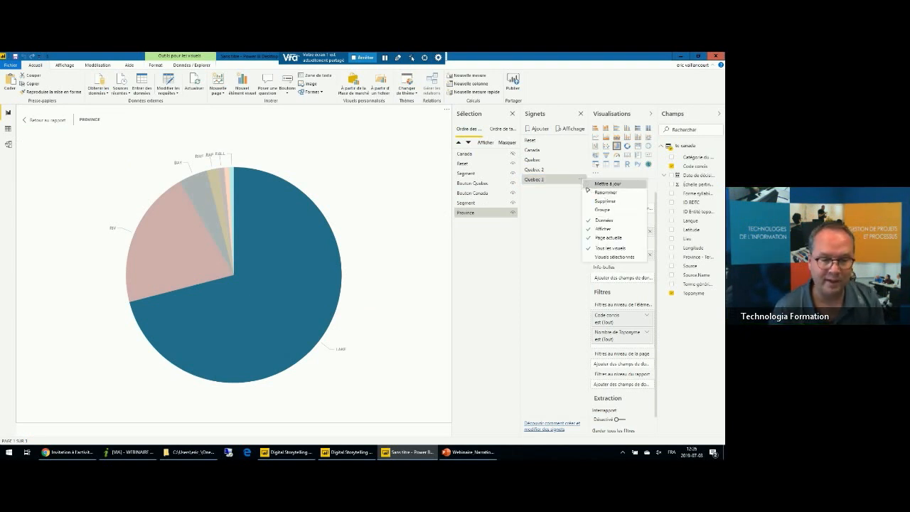
# Step: Test the Canada, Quebec, Quebec 2 and Quebec 3 bookmarks one after another
pyautogui.click(535, 150)
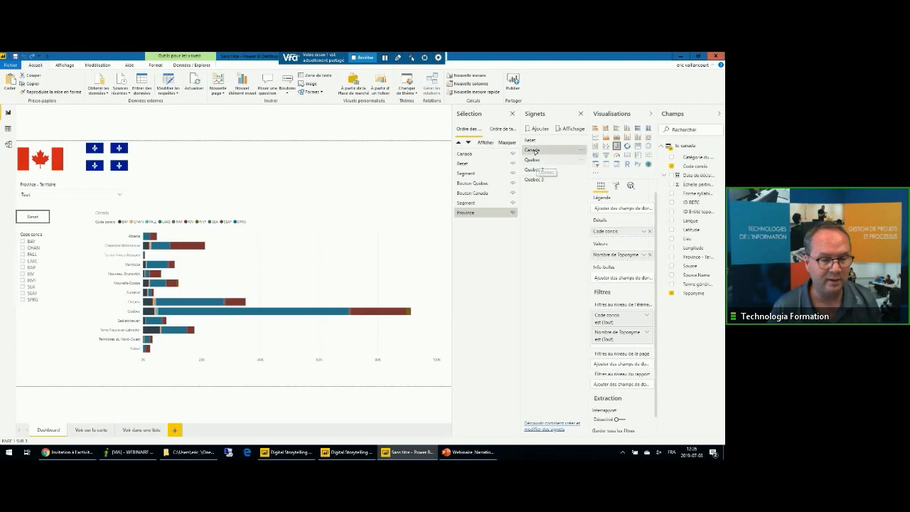
pyautogui.click(538, 161)
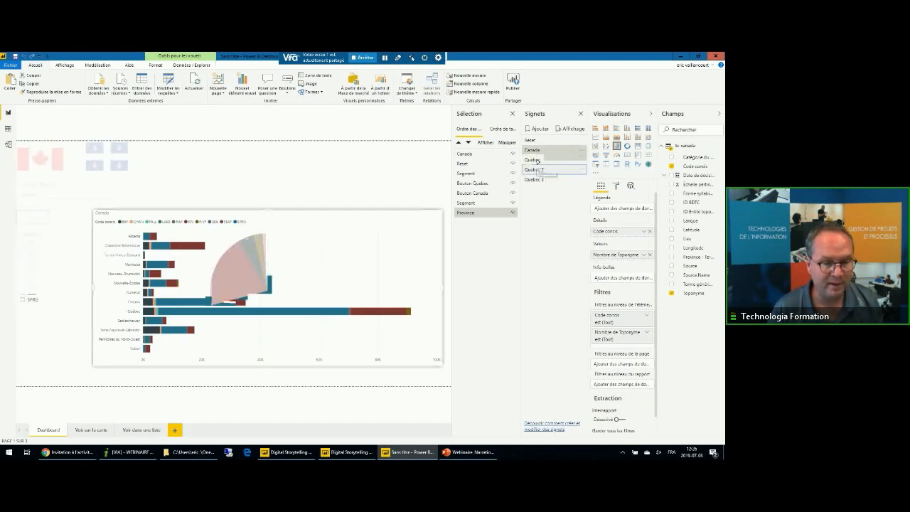
pyautogui.click(539, 170)
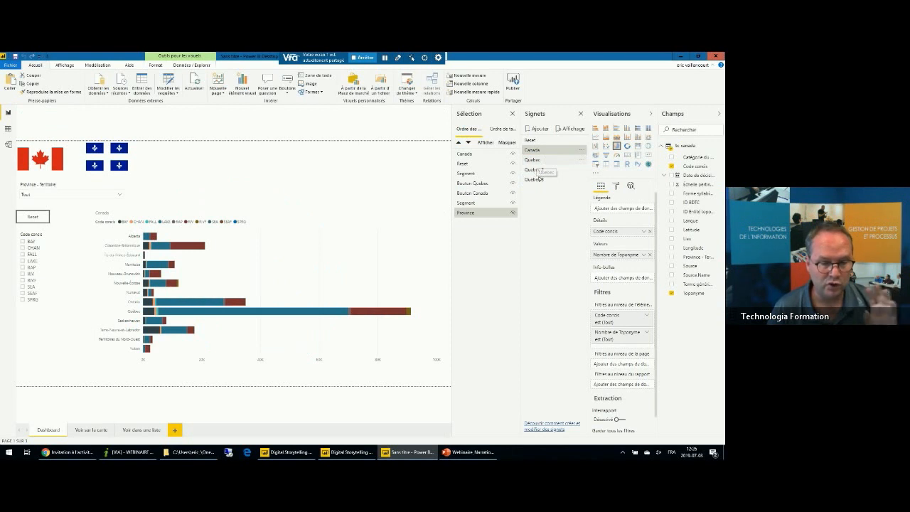
pyautogui.click(540, 179)
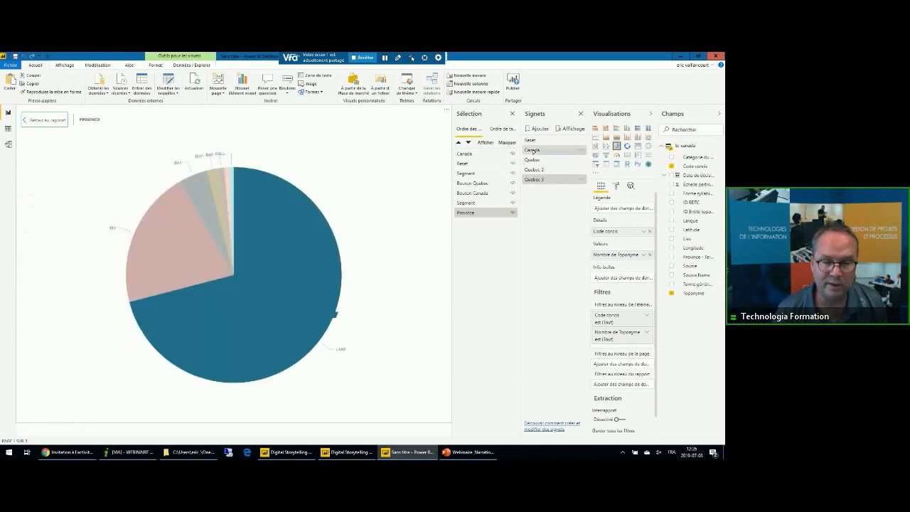
# Step: Enlarge the canvas by hiding the selection and visualization panes, and preview the bookmark slideshow before returning to the Canada bookmark
pyautogui.click(512, 114)
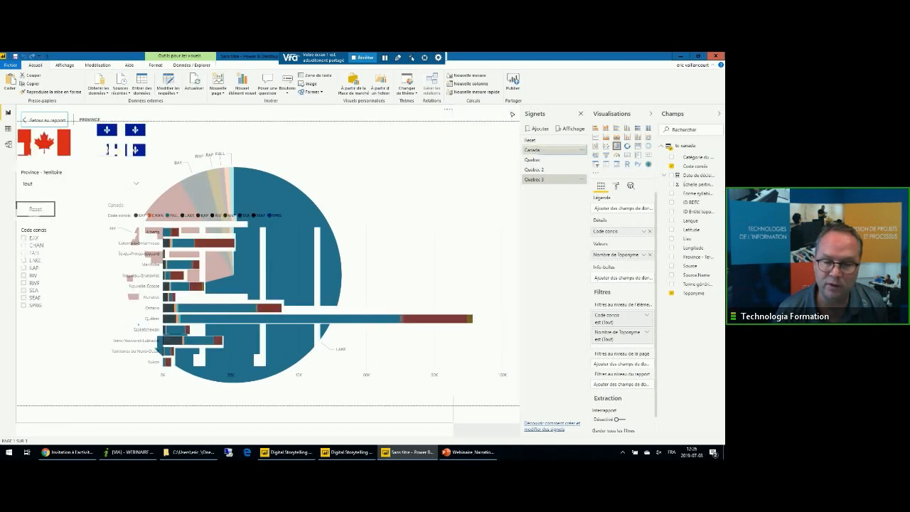
pyautogui.click(651, 113)
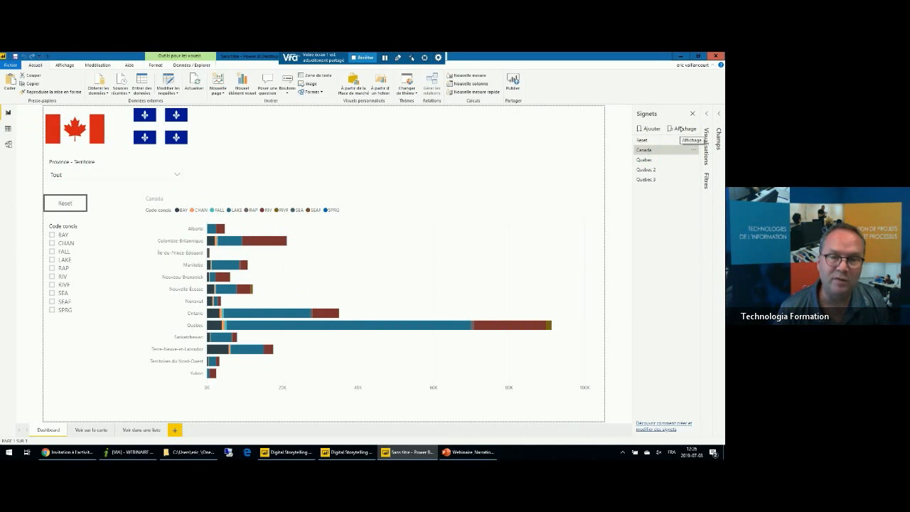
pyautogui.click(681, 129)
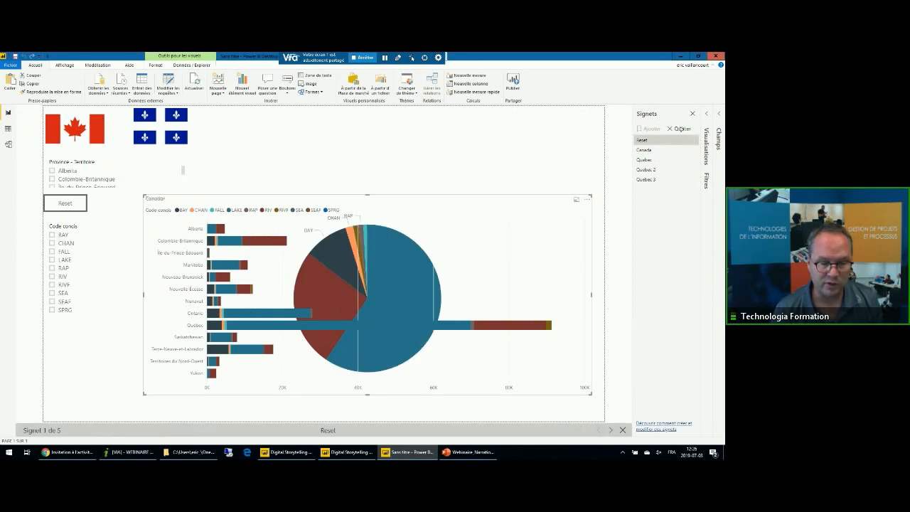
pyautogui.click(682, 129)
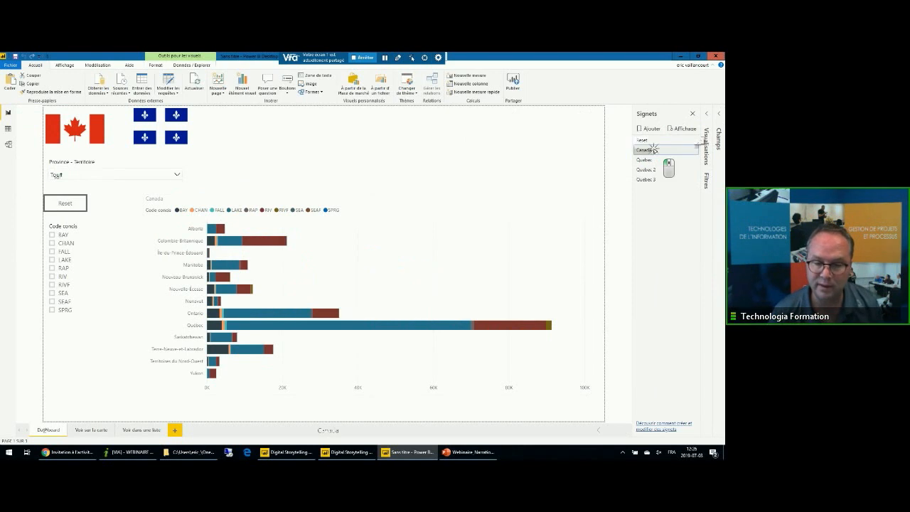
pyautogui.click(655, 150)
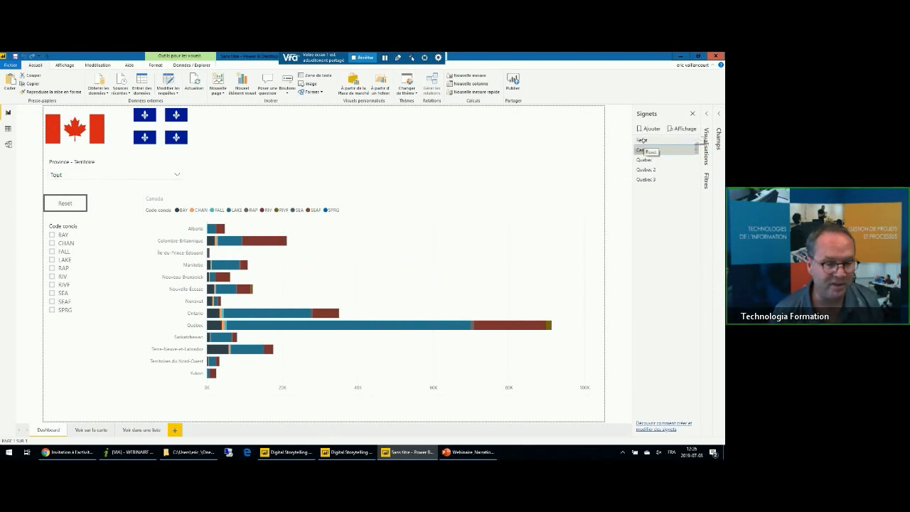
# Step: Play the bookmark slideshow from the Canada bookmark through Quebec, Quebec 2 and Quebec 3, and exit it
pyautogui.click(682, 128)
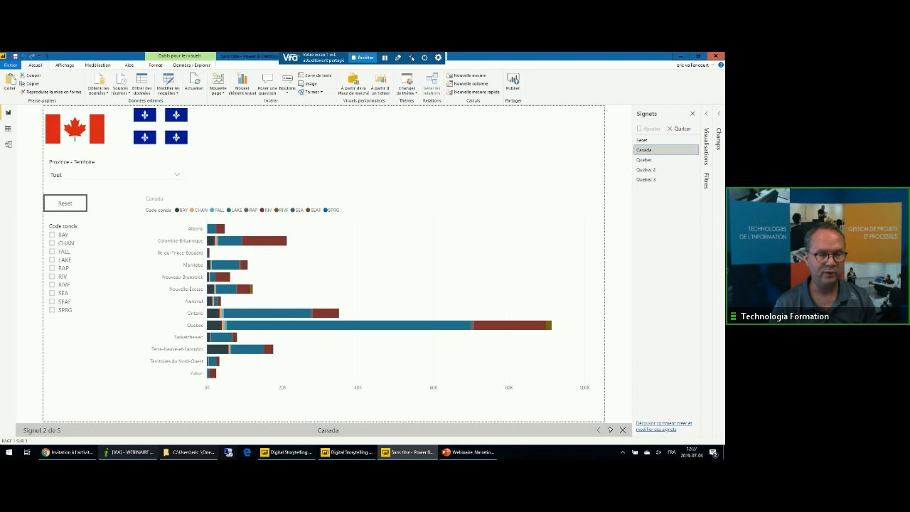
pyautogui.click(611, 429)
pyautogui.click(610, 429)
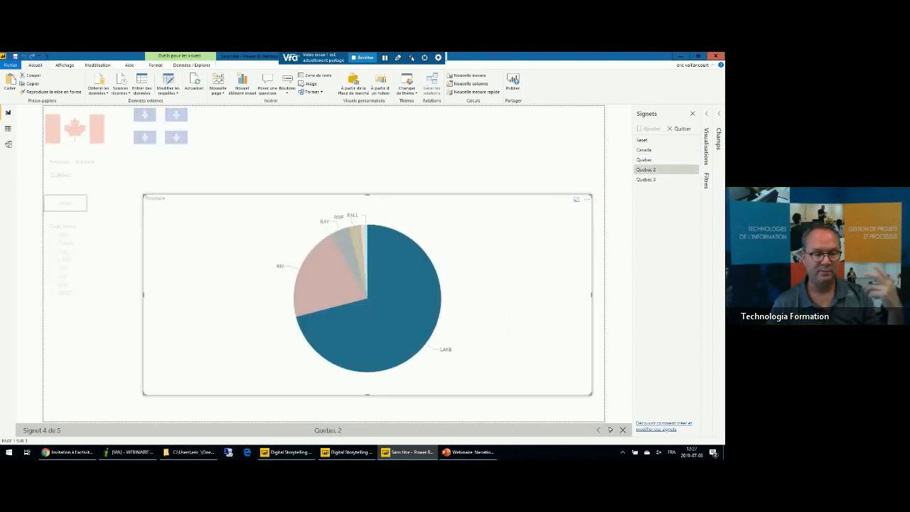
pyautogui.click(611, 429)
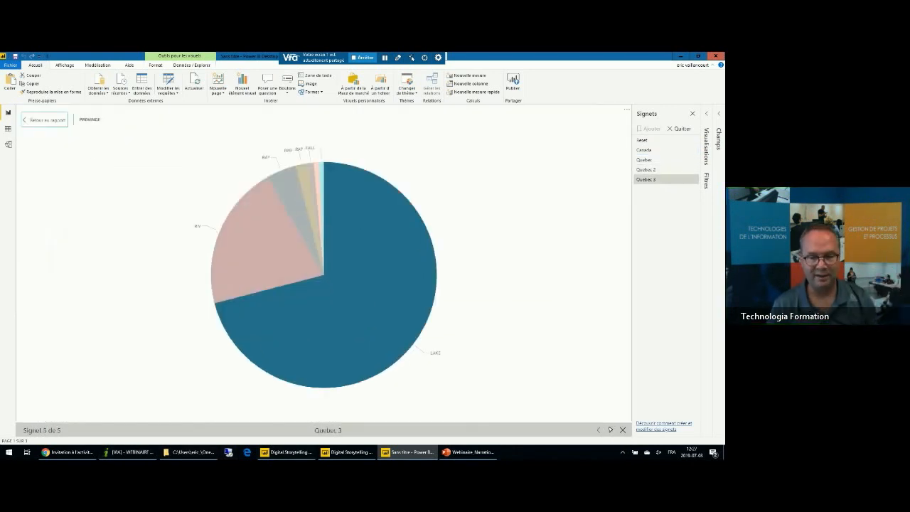
pyautogui.click(624, 429)
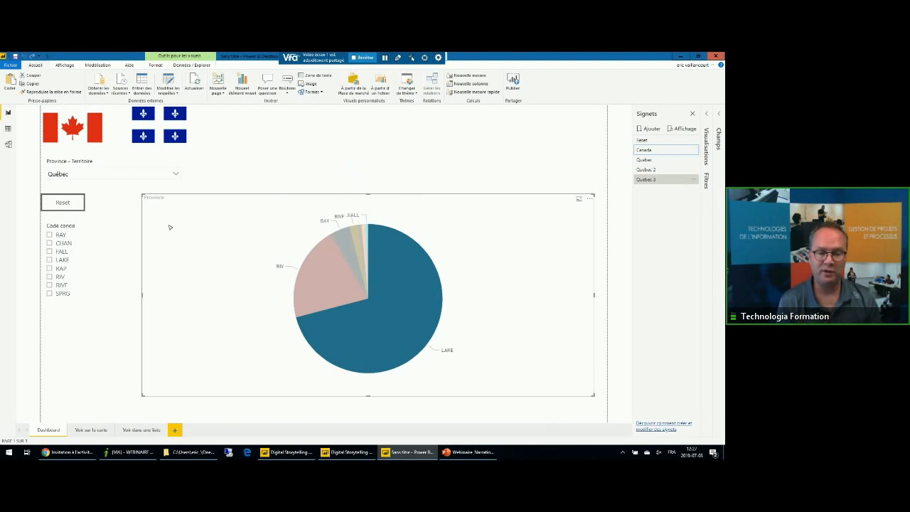
# Step: Switch to the PowerPoint slideshow, present the Rapport Info-bulle (Report Page Tooltips) slide, and return to Power BI
pyautogui.click(456, 452)
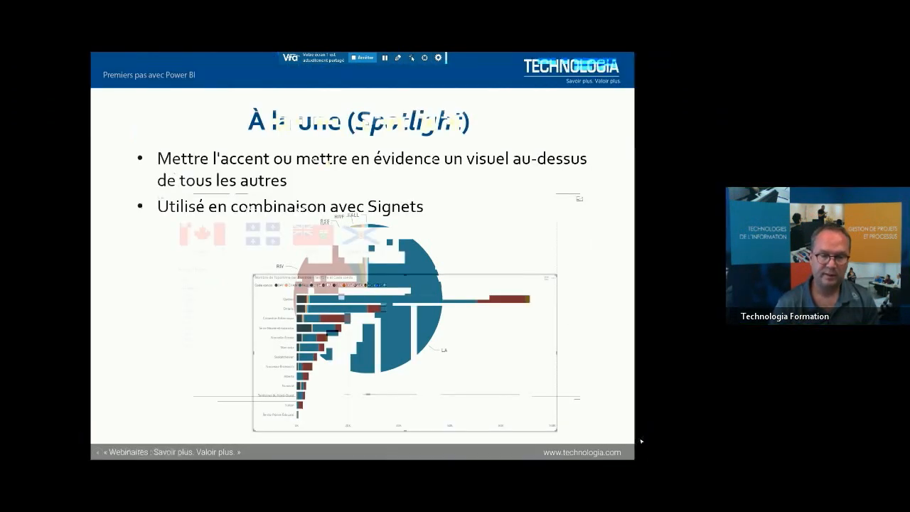
pyautogui.click(576, 259)
pyautogui.click(576, 259)
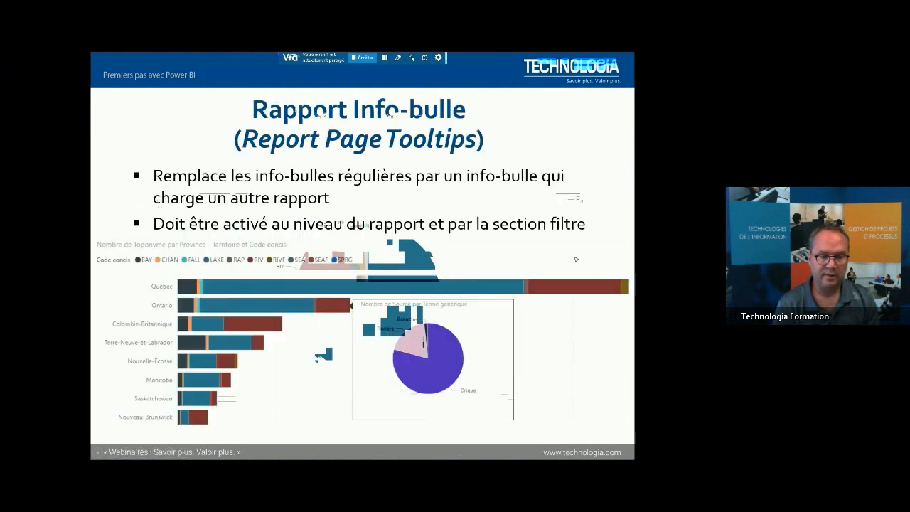
pyautogui.hotkey('alt', 'Tab')
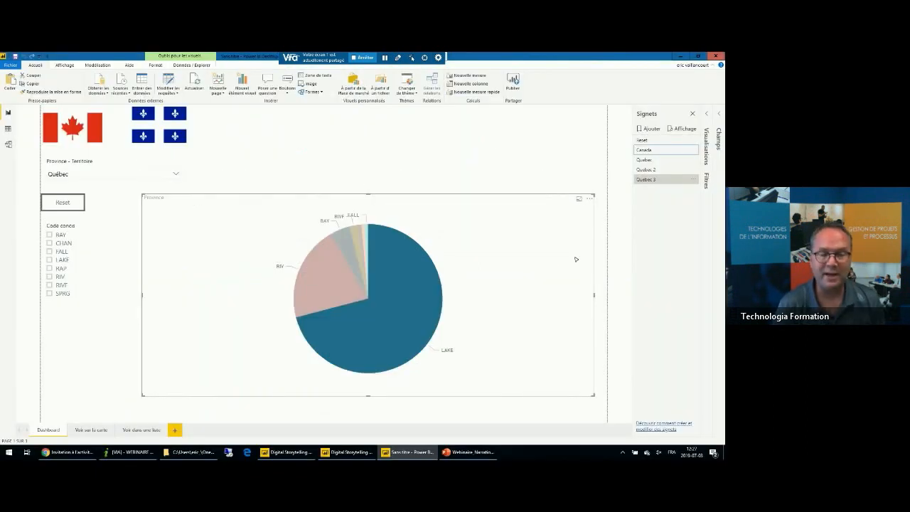
pyautogui.hotkey('alt', 'Tab')
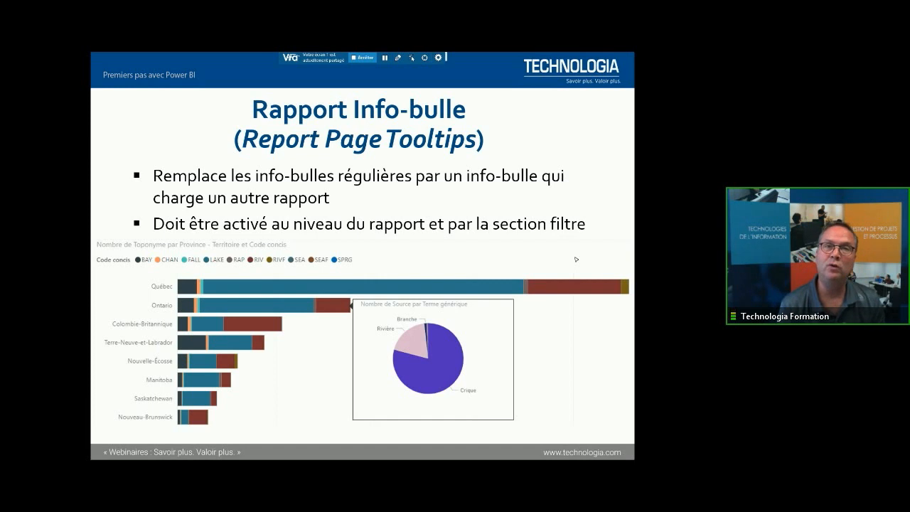
pyautogui.press('Escape')
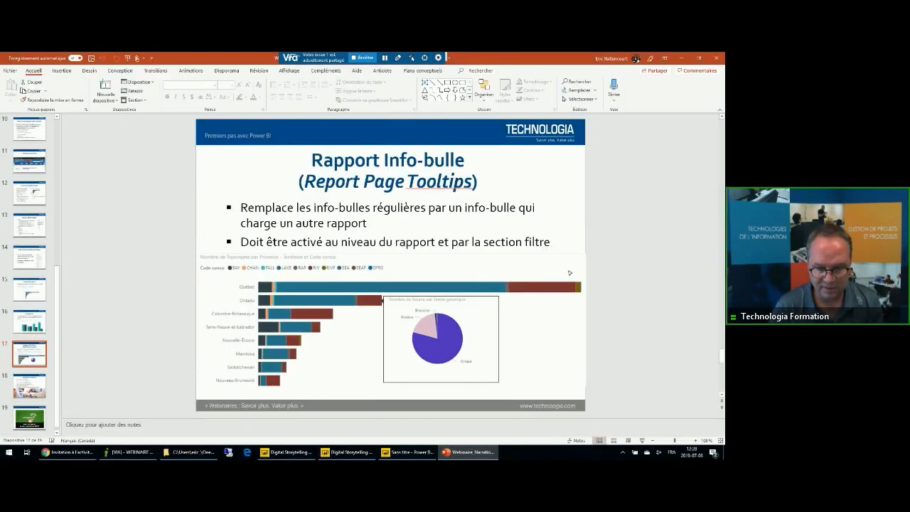
pyautogui.hotkey('shift', 'F5')
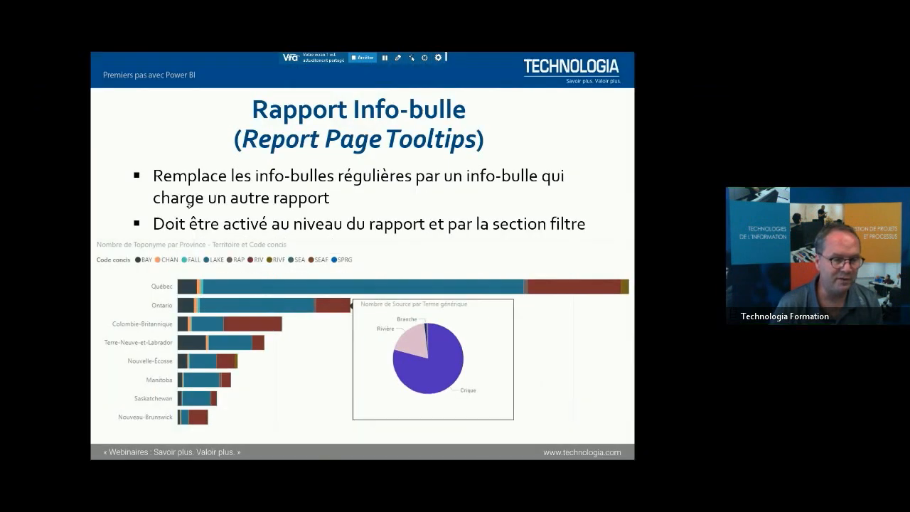
pyautogui.hotkey('alt', 'Tab')
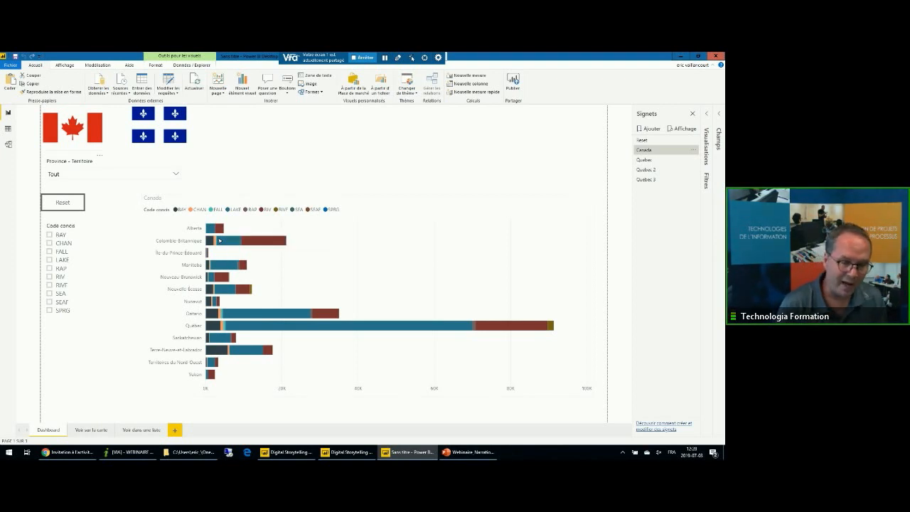
# Step: Add a new report page and name it Page info-bulle
pyautogui.click(175, 430)
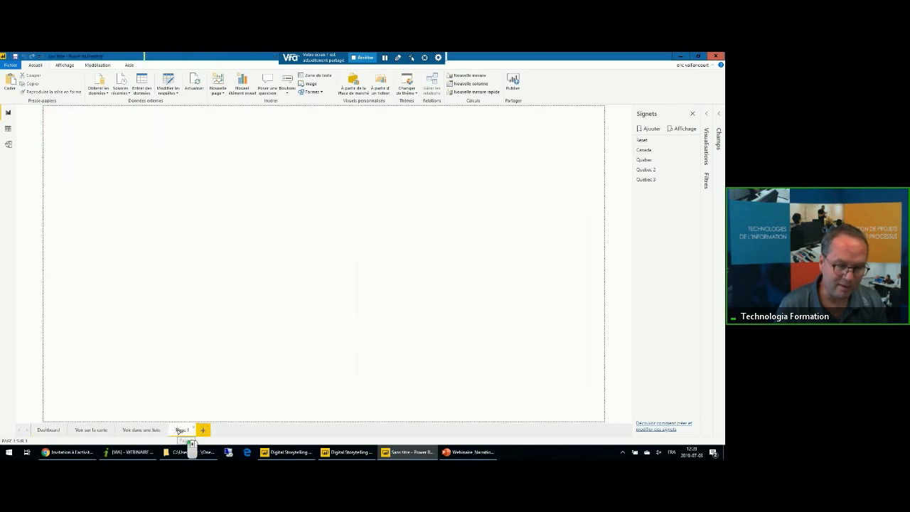
pyautogui.doubleClick(180, 431)
pyautogui.write('Page 1')
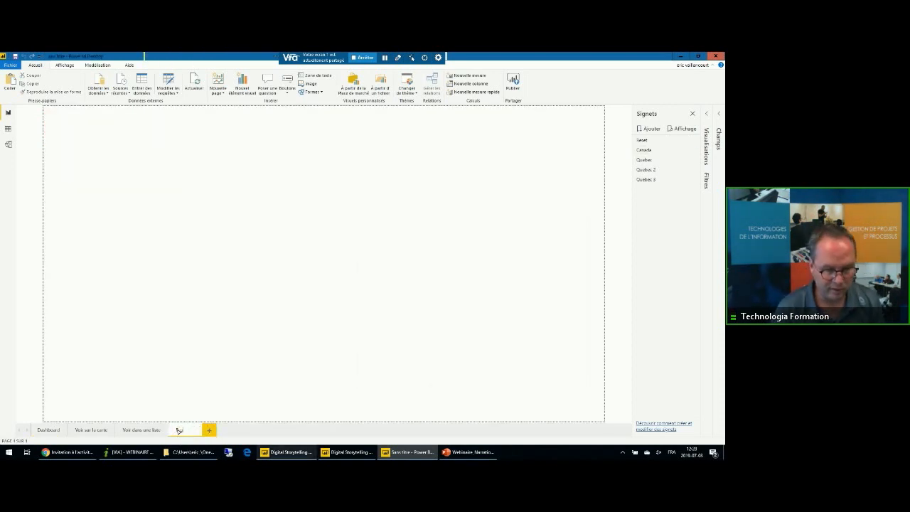
pyautogui.rightClick(179, 431)
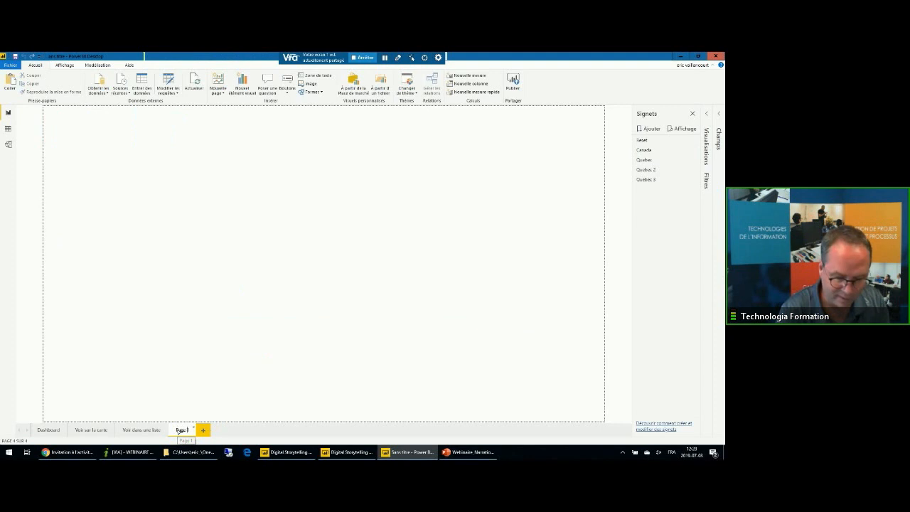
pyautogui.write('nfo')
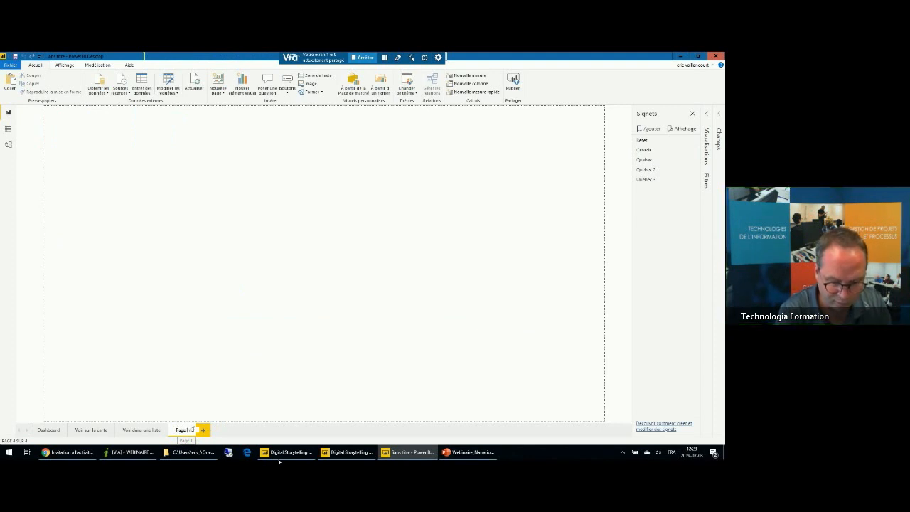
pyautogui.write('bulle')
pyautogui.press('Return')
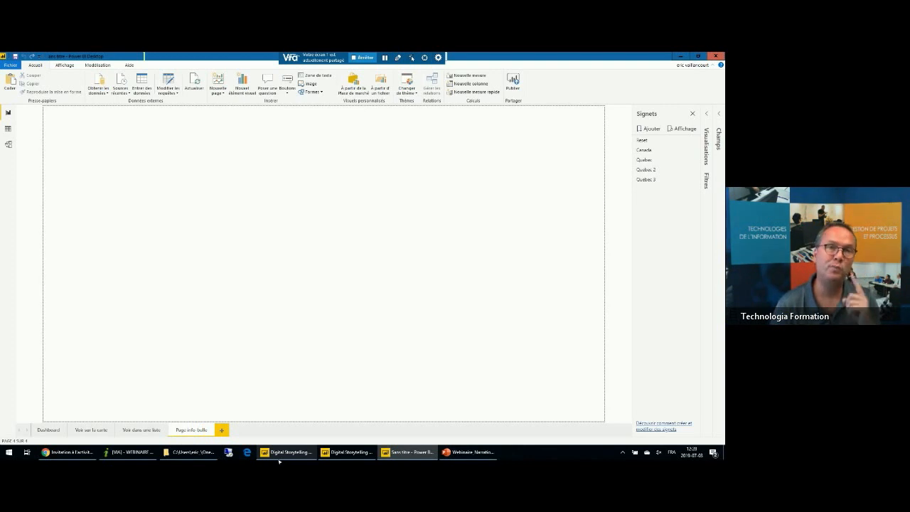
# Step: Hide the new tooltip page and re-enter its name as Page info-bulle
pyautogui.rightClick(189, 431)
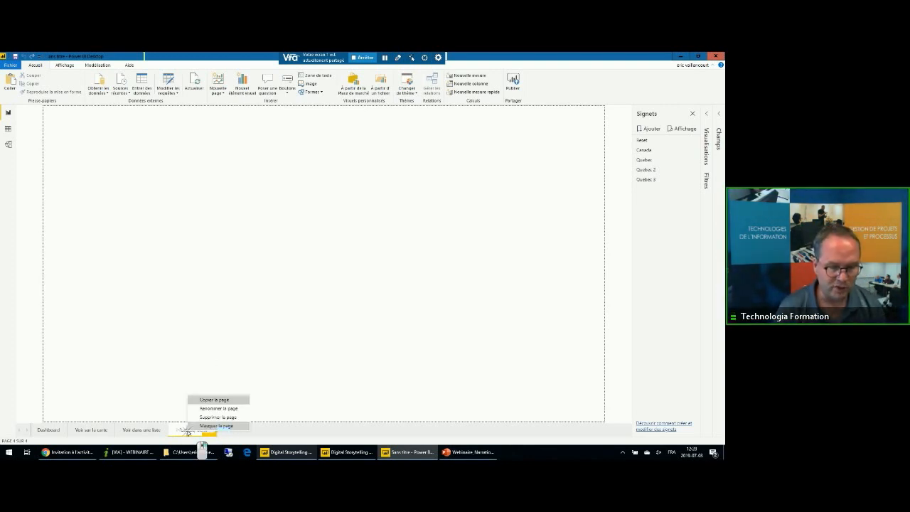
pyautogui.click(203, 426)
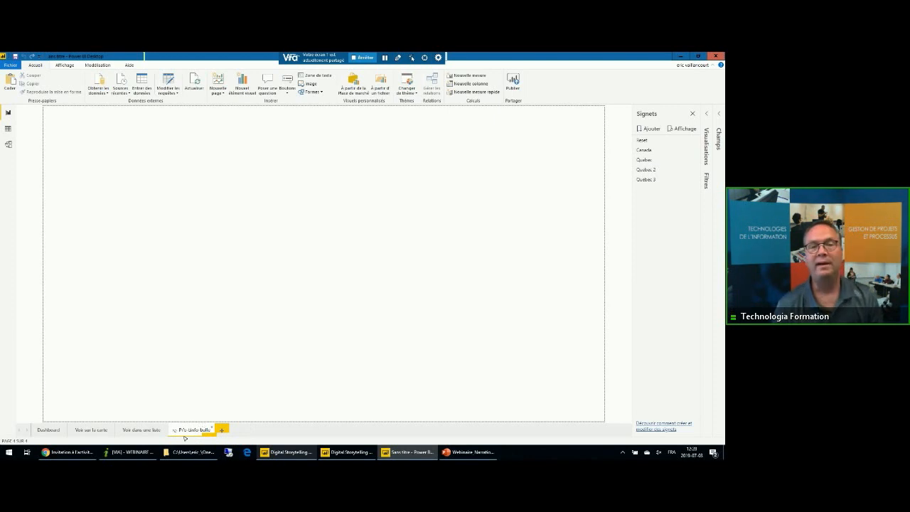
pyautogui.doubleClick(195, 438)
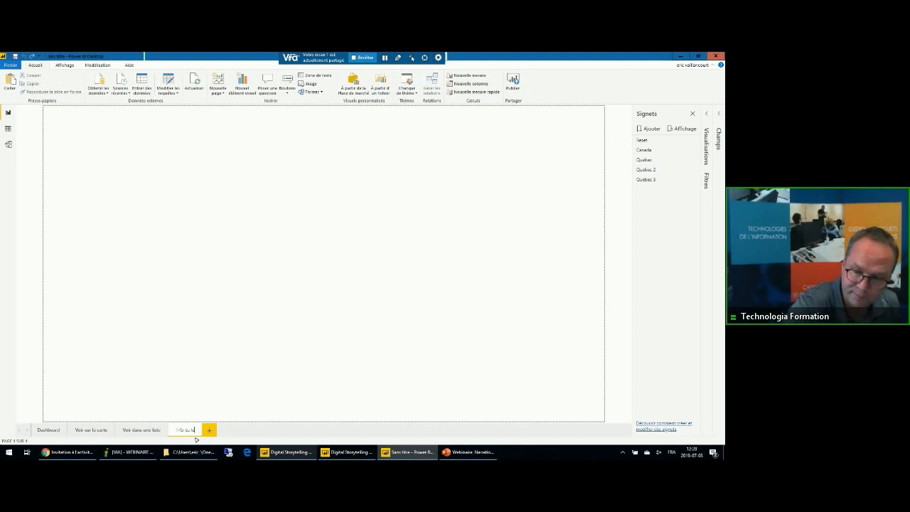
pyautogui.press('Return')
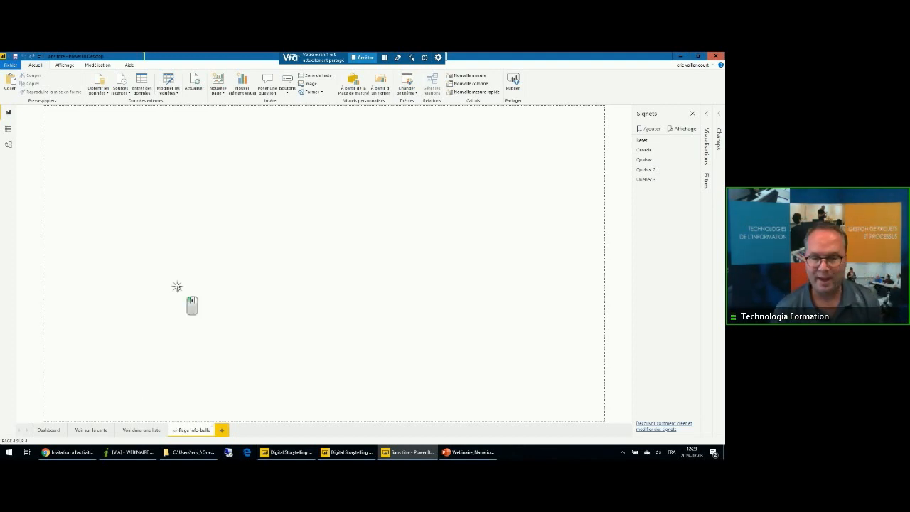
# Step: Close the bookmarks list, enable the Info-bulle option for the new page and set its page size type to Info-bulle
pyautogui.click(692, 113)
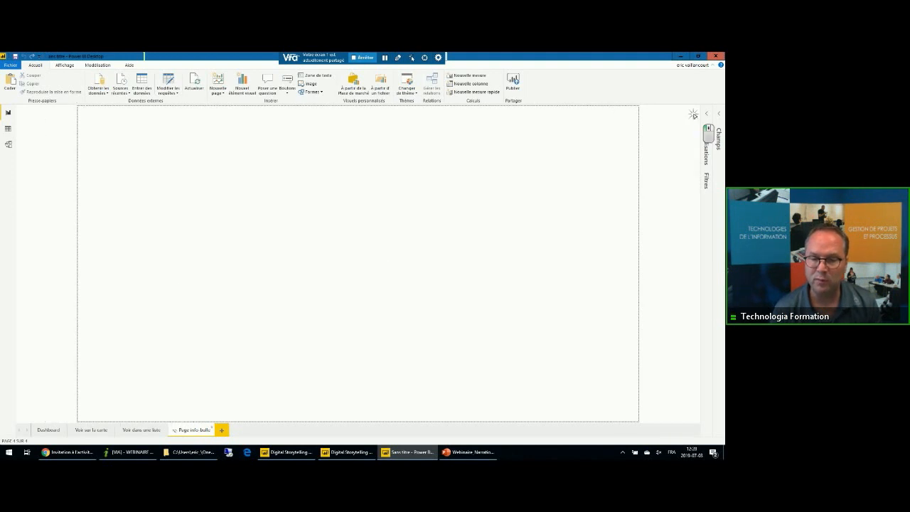
pyautogui.click(706, 135)
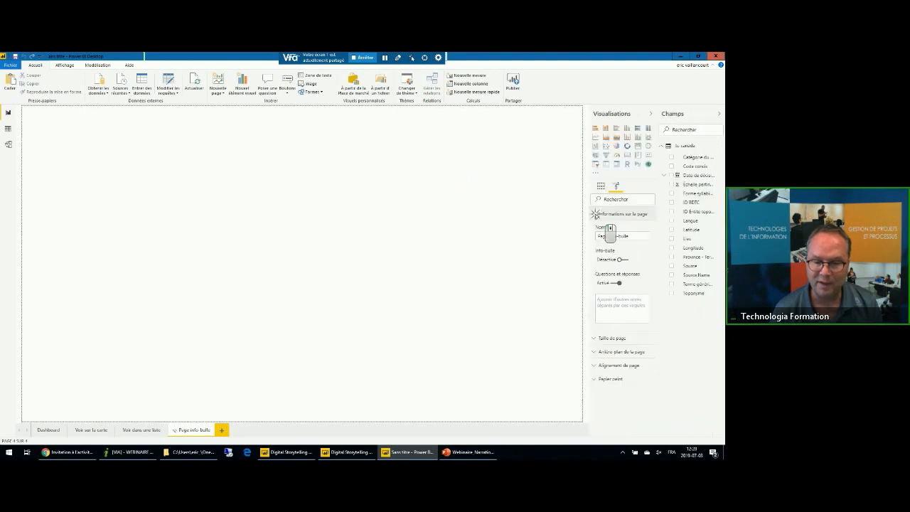
pyautogui.click(619, 260)
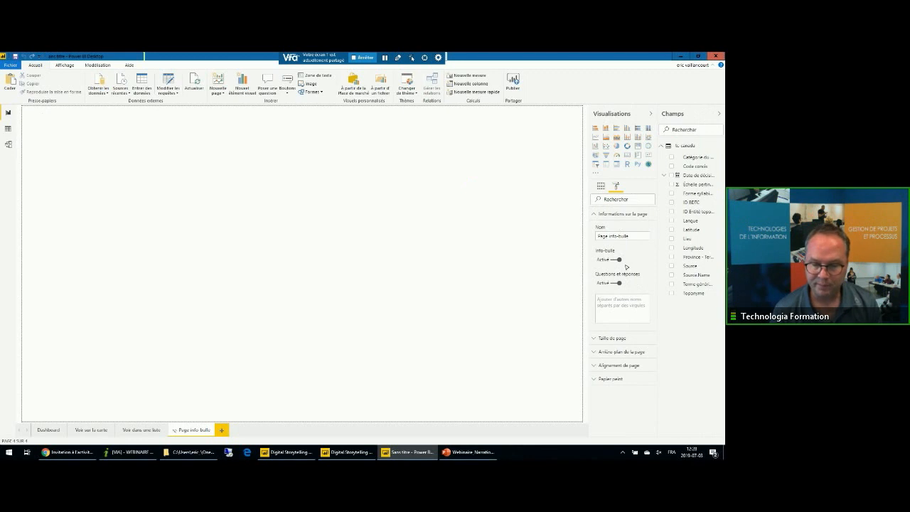
pyautogui.click(610, 338)
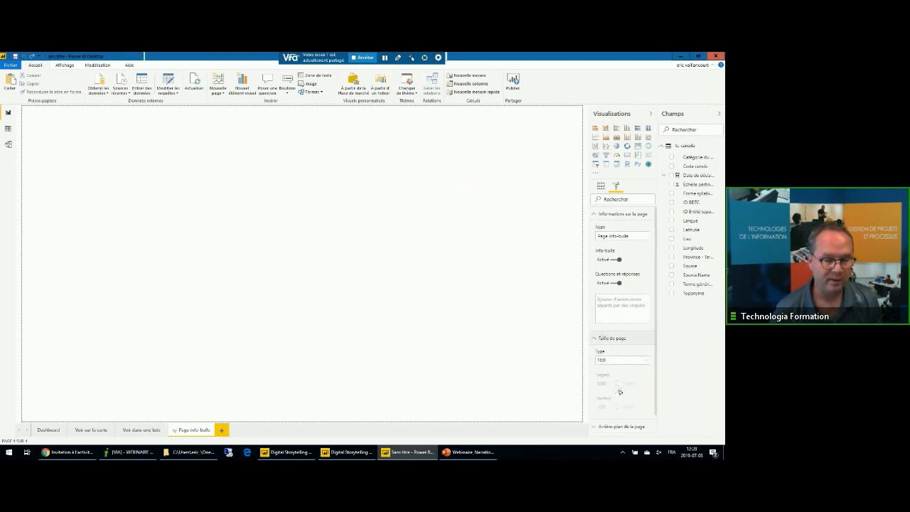
pyautogui.hotkey('ctrl', 'z')
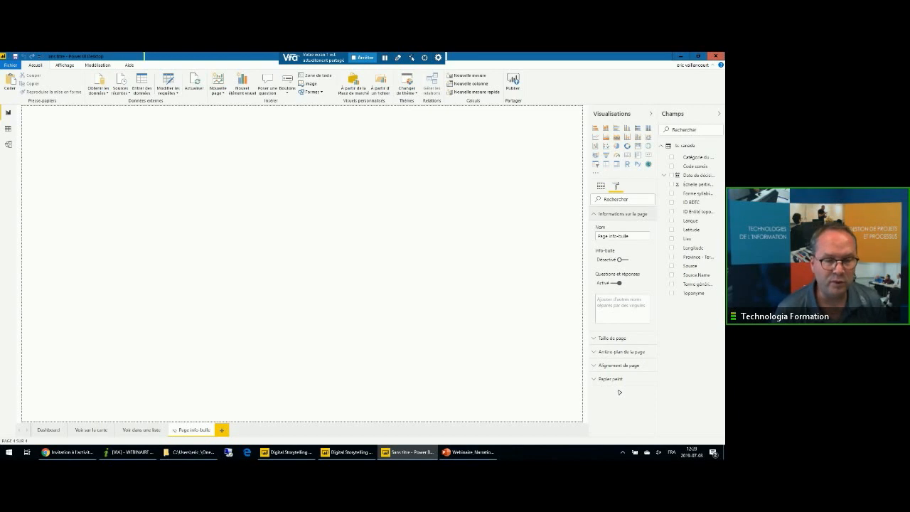
pyautogui.hotkey('ctrl', 'y')
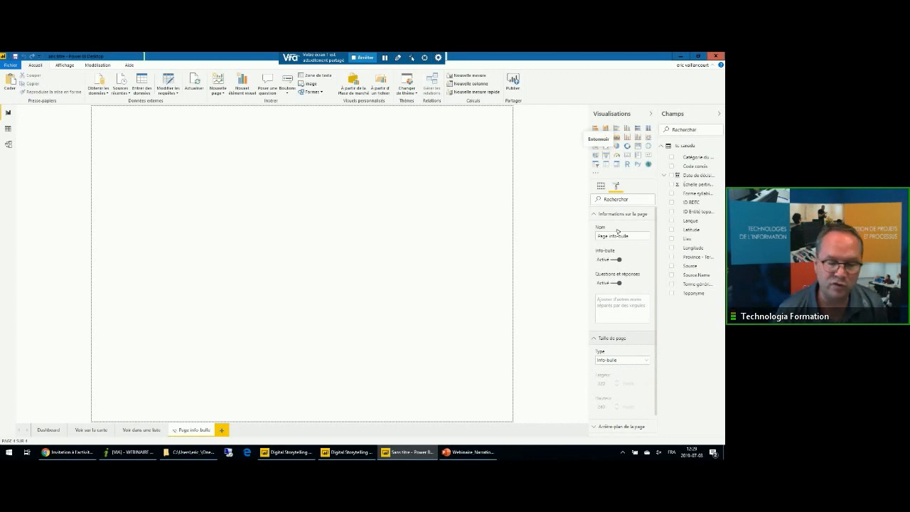
# Step: Insert a pie chart on the tooltip page with Terme générique as legend and the count of Source as values
pyautogui.click(617, 146)
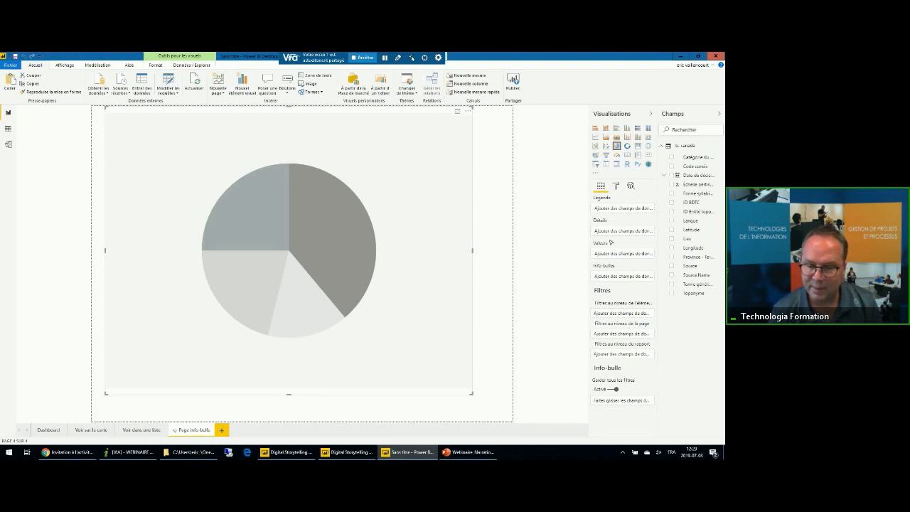
pyautogui.click(688, 284)
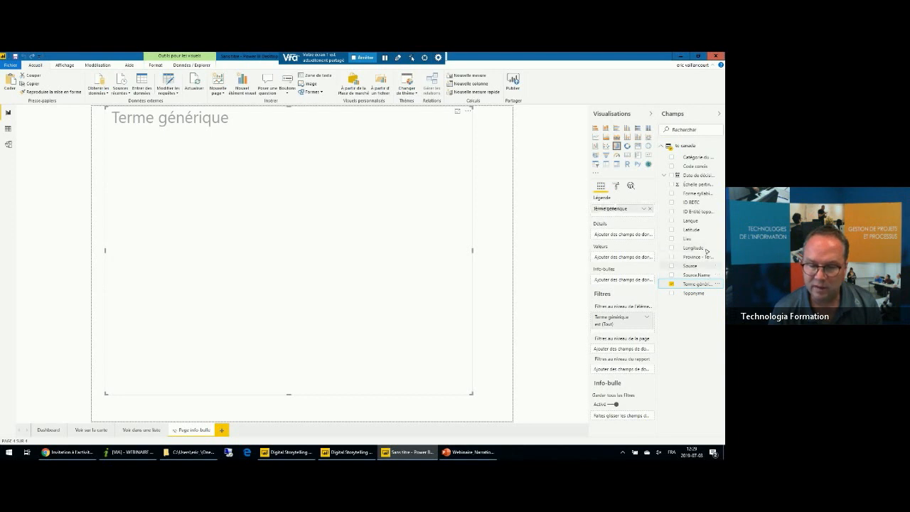
pyautogui.moveTo(690, 266); pyautogui.dragTo(649, 257)
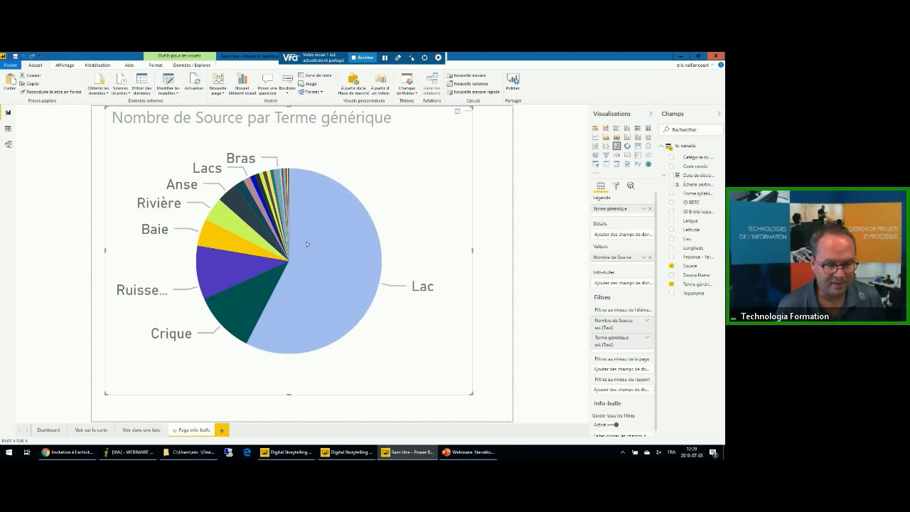
# Step: Assign the Province - Territoire field to the page's tooltip fields and test the tooltip on the Dashboard's Colombie-Britannique bar
pyautogui.moveTo(364, 276)
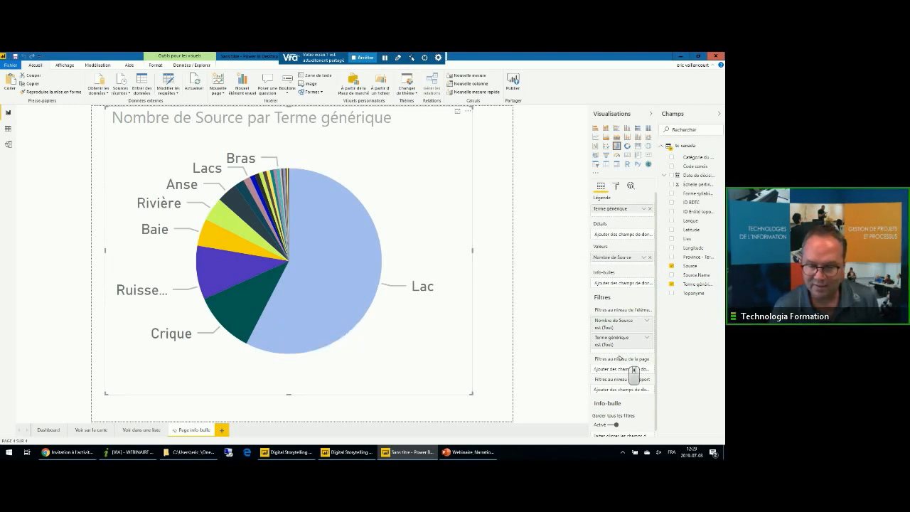
pyautogui.scroll(-1, 631, 372)
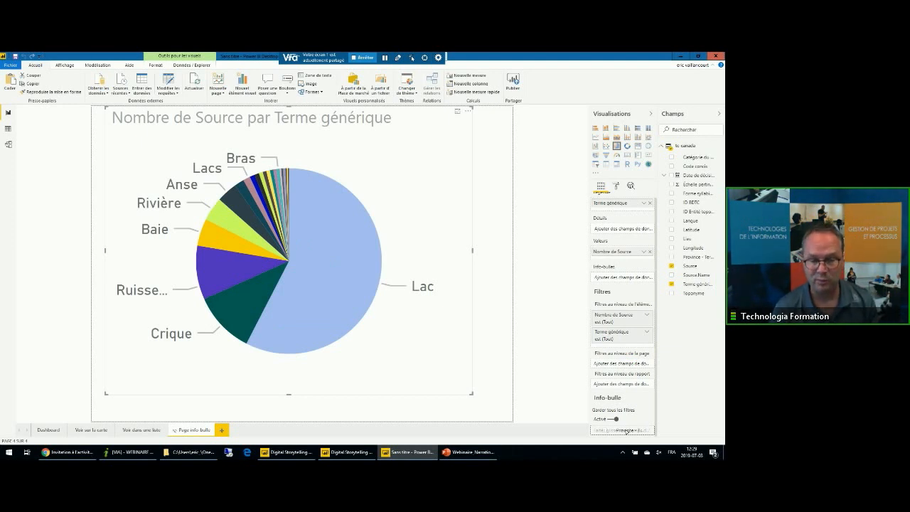
pyautogui.moveTo(626, 431); pyautogui.dragTo(618, 398)
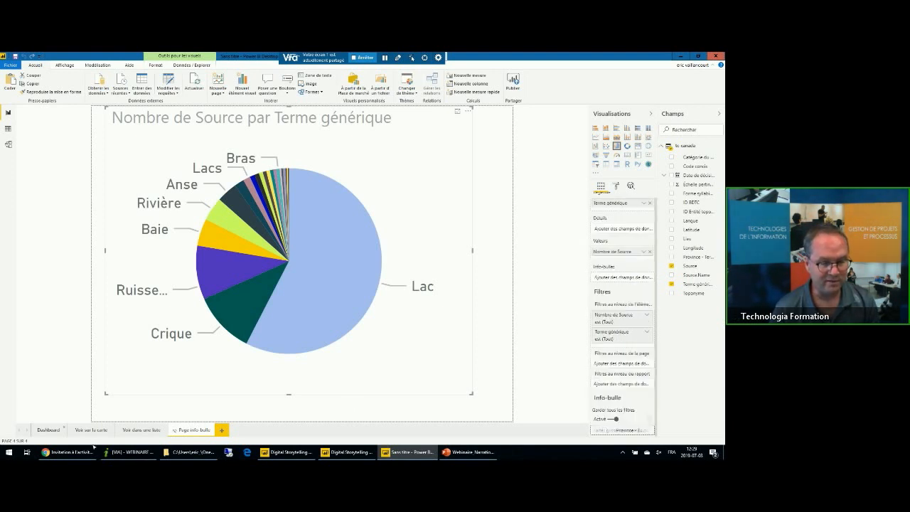
pyautogui.click(47, 430)
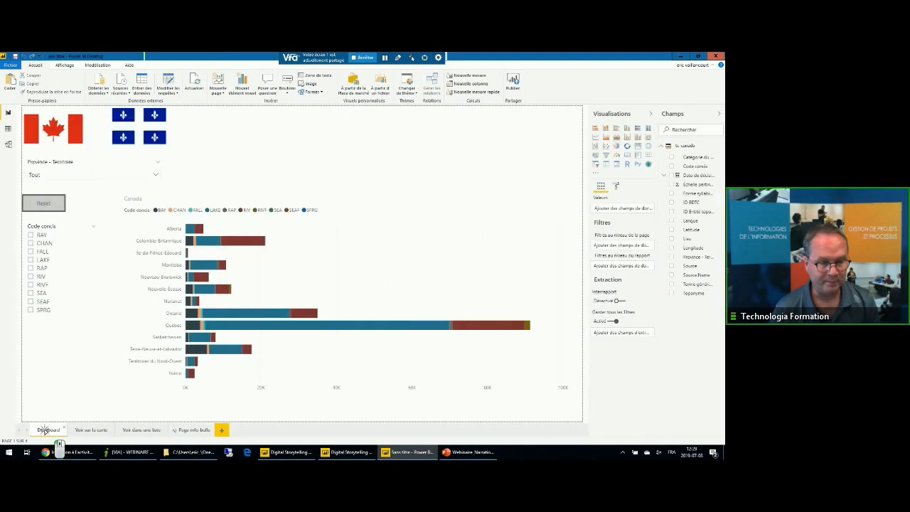
pyautogui.moveTo(207, 241)
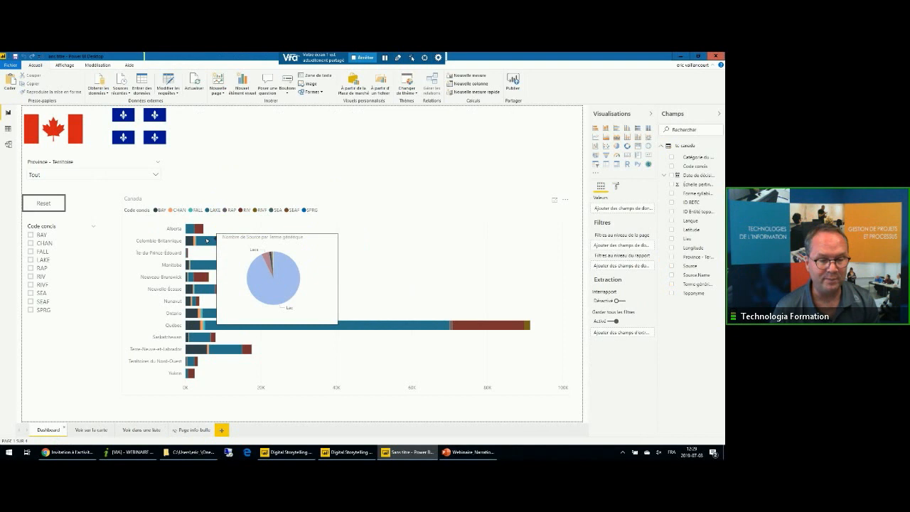
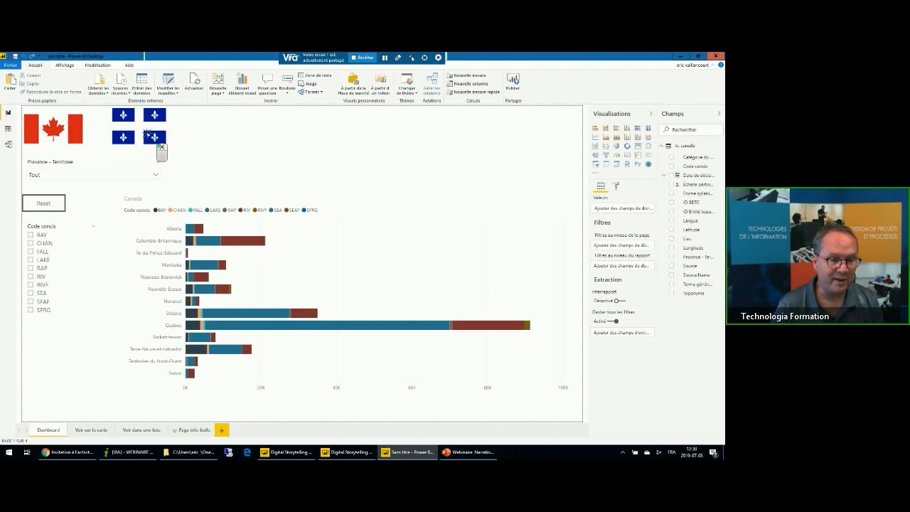
# Step: Insert the Ontario flag image beside the Québec flag on the Dashboard and show the Signets and Sélection lists
pyautogui.click(228, 147)
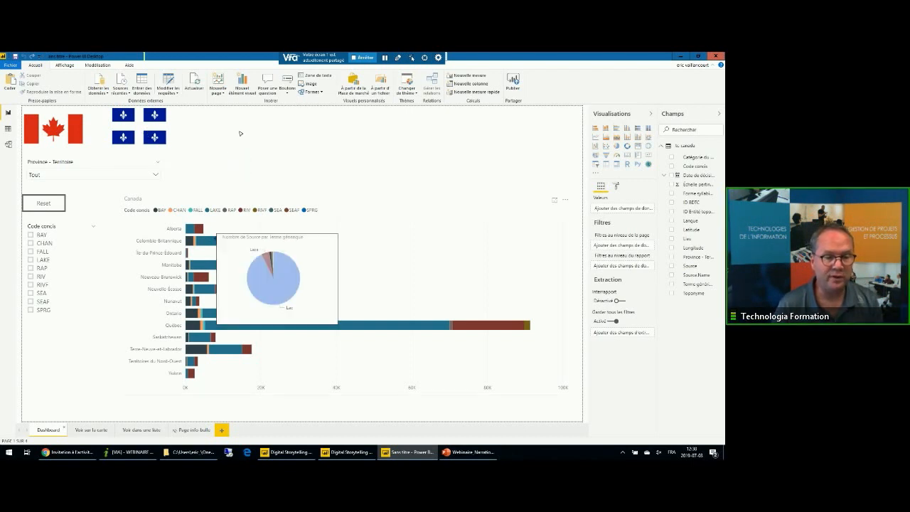
pyautogui.click(311, 84)
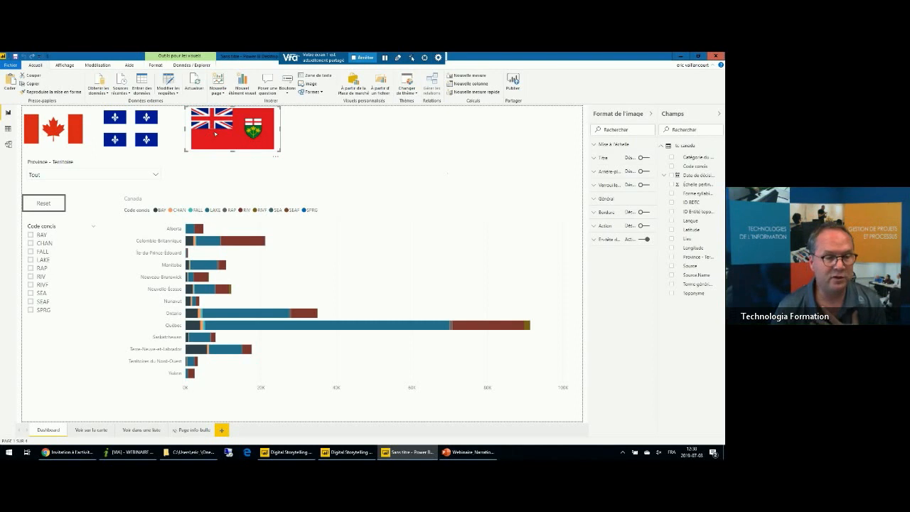
pyautogui.click(69, 65)
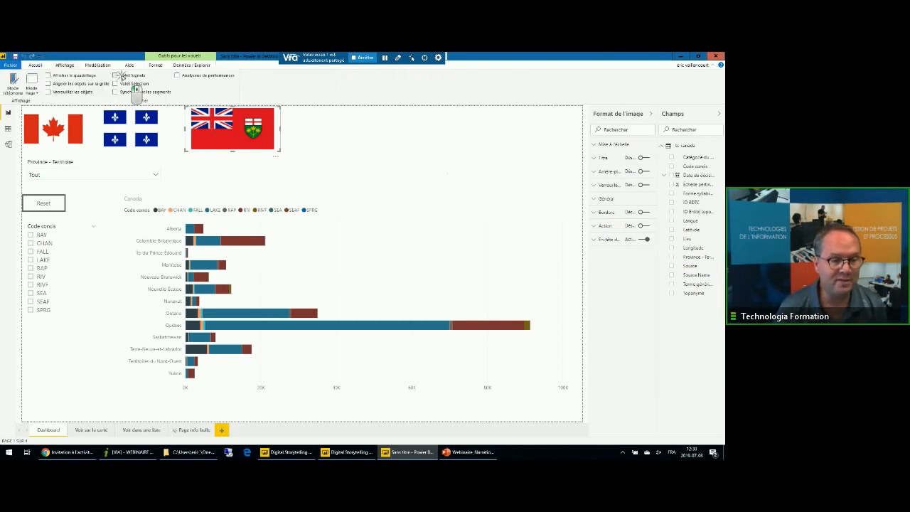
pyautogui.click(121, 76)
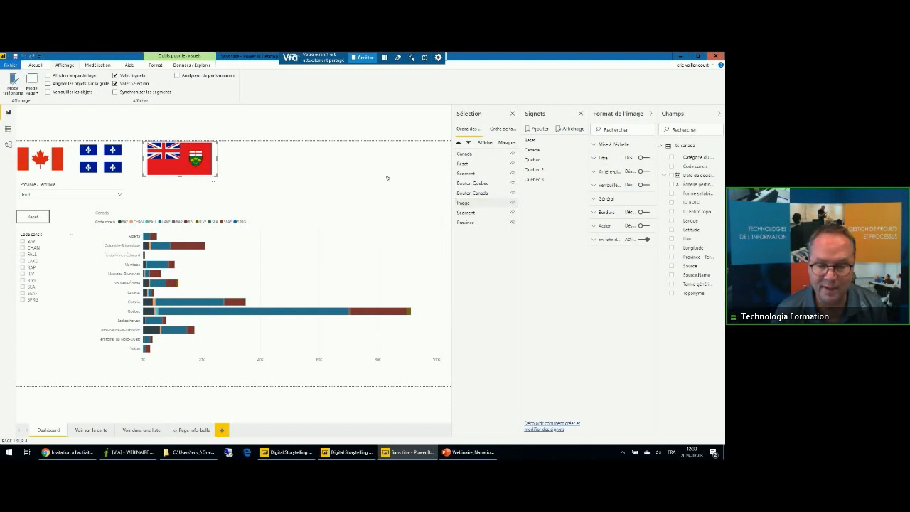
# Step: Rename the Ontario flag image as Bouton Ontario and toggle its visibility to verify the object
pyautogui.click(467, 205)
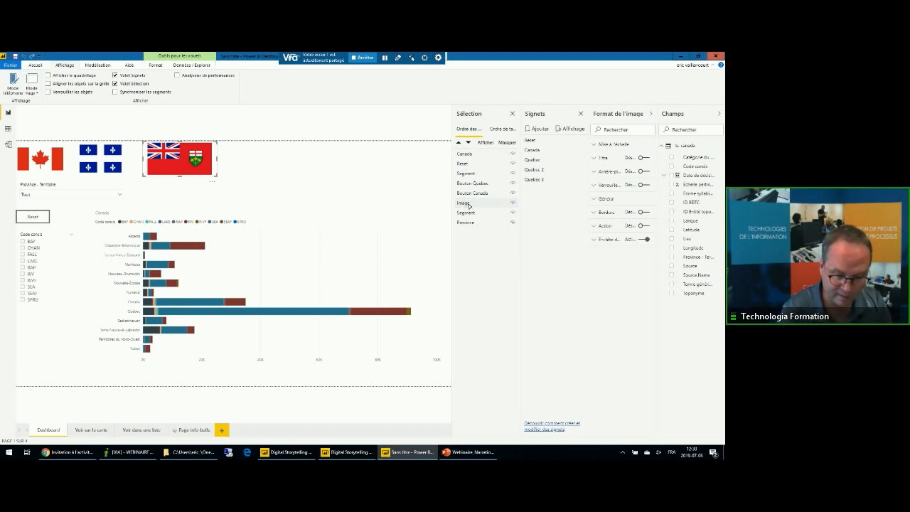
pyautogui.doubleClick(464, 203)
pyautogui.write('Bouton Ontari')
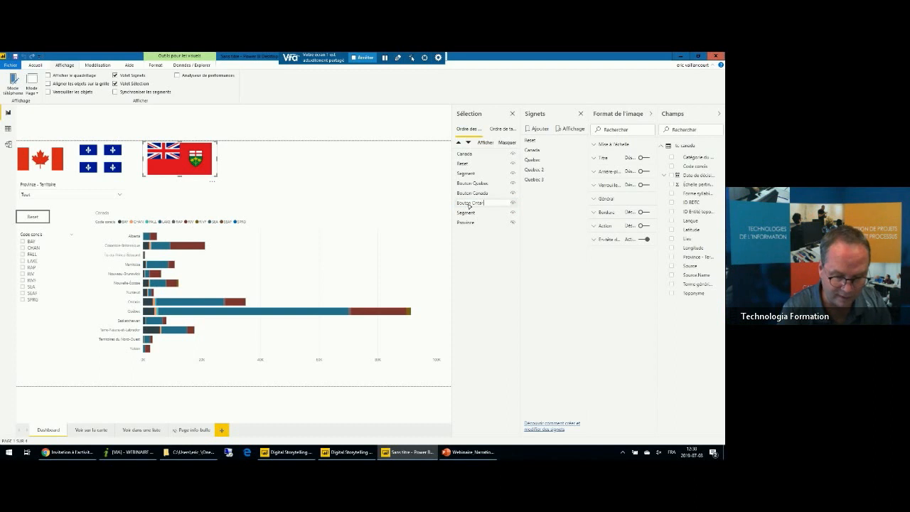
pyautogui.write('o')
pyautogui.press('Return')
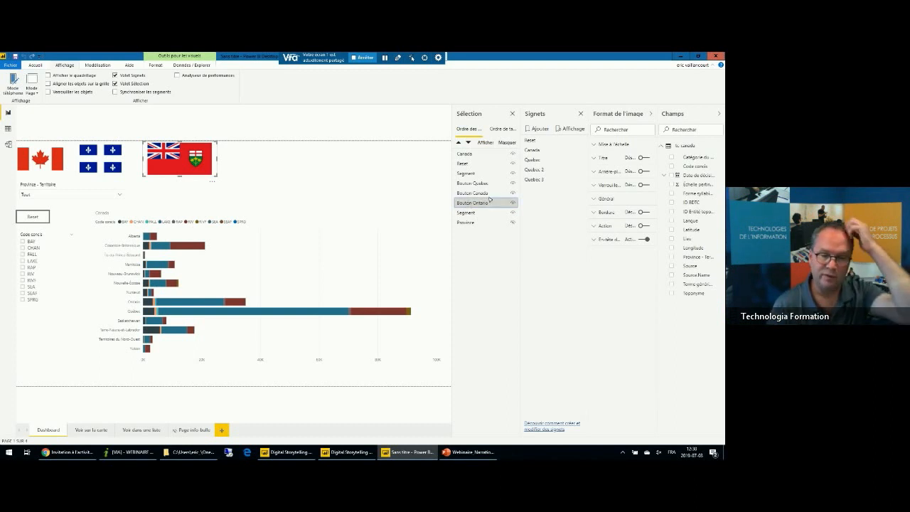
pyautogui.click(514, 202)
pyautogui.click(513, 202)
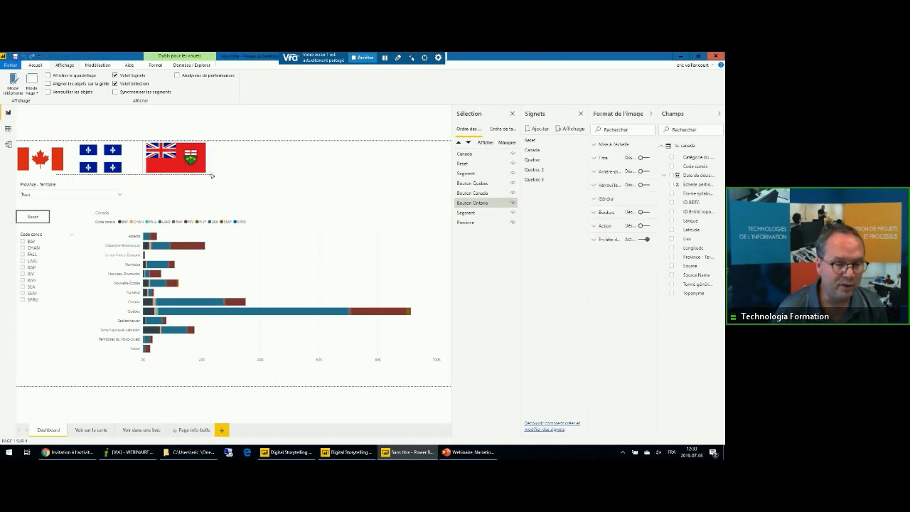
# Step: Shrink the Ontario flag image slightly and move it closer to the Québec flag
pyautogui.click(202, 170)
pyautogui.click(199, 173)
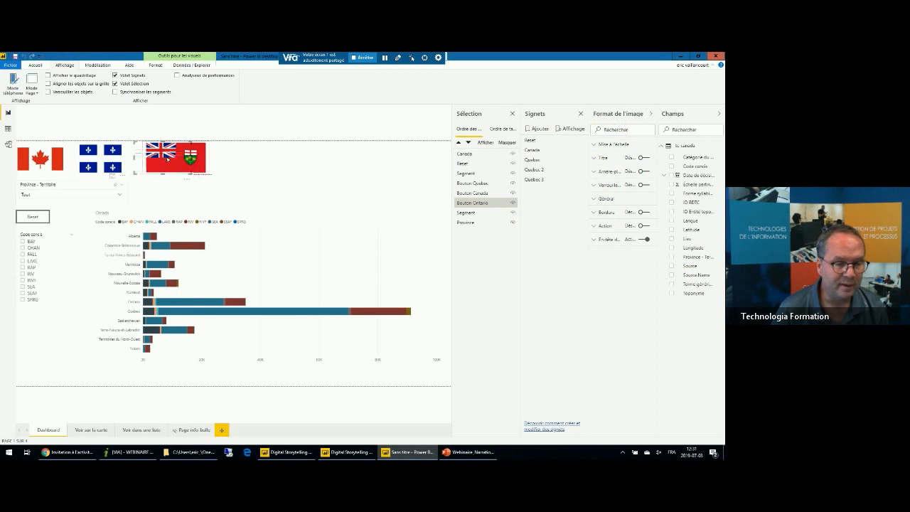
pyautogui.click(119, 194)
pyautogui.click(220, 187)
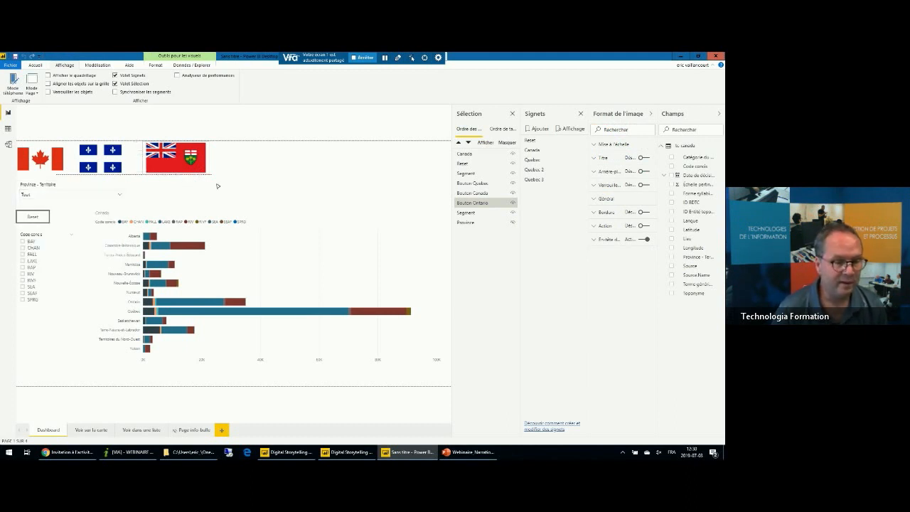
# Step: Filter the Dashboard to Ontario with the Province - Territoire slicer
pyautogui.click(119, 194)
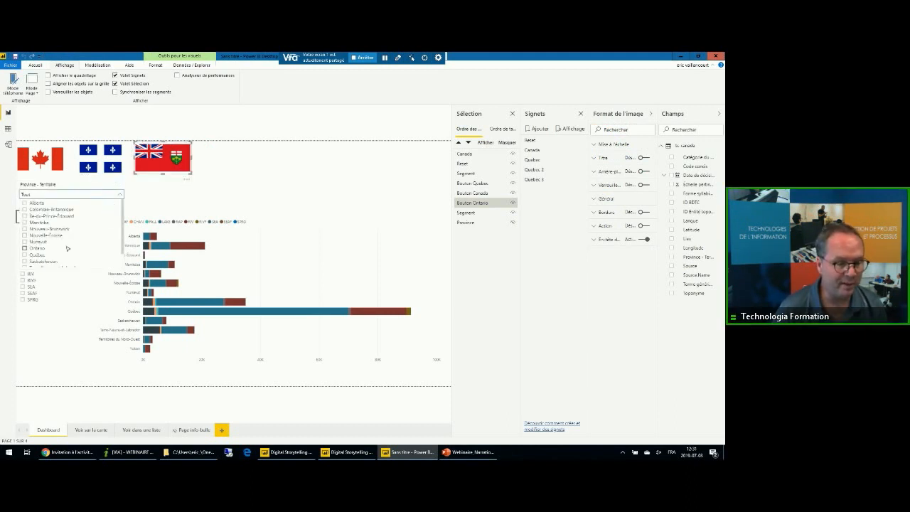
pyautogui.click(24, 255)
pyautogui.click(24, 254)
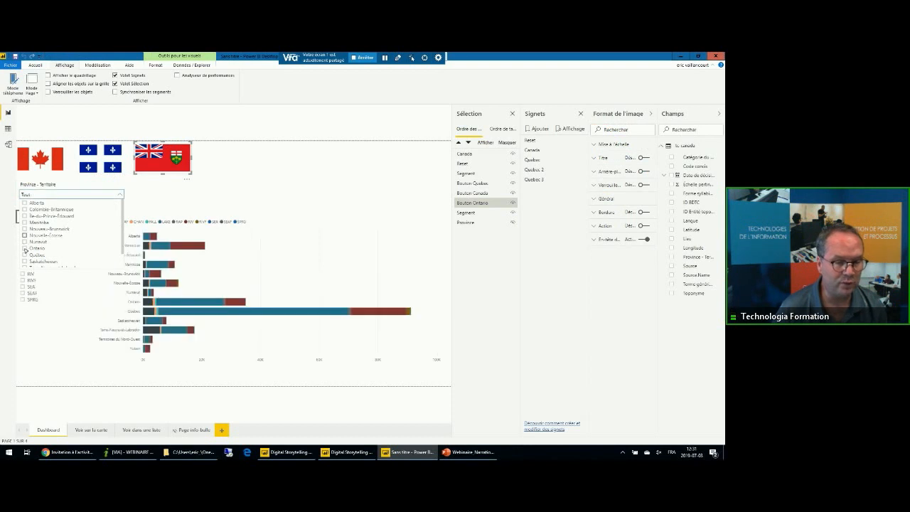
pyautogui.click(91, 189)
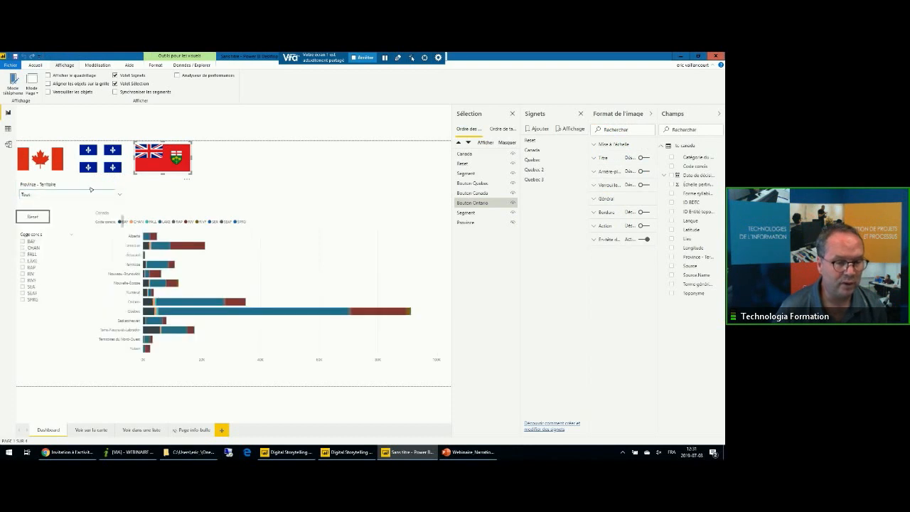
# Step: Limit the Code concis slicer to the LAKE and RIV values
pyautogui.click(22, 247)
pyautogui.click(22, 247)
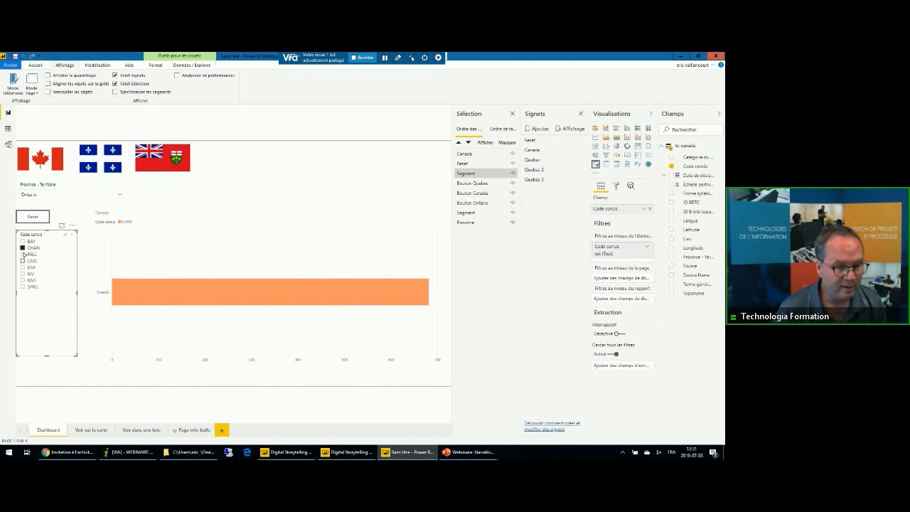
pyautogui.click(22, 262)
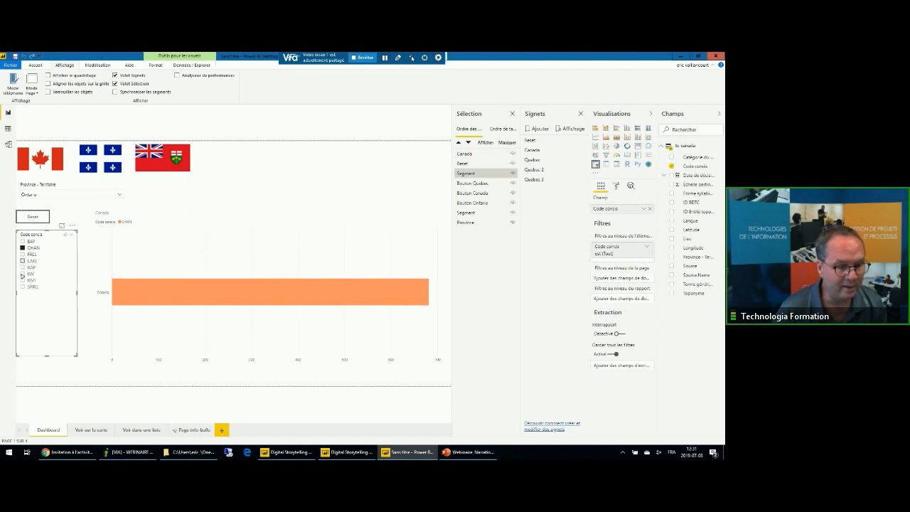
pyautogui.click(22, 262)
pyautogui.click(37, 280)
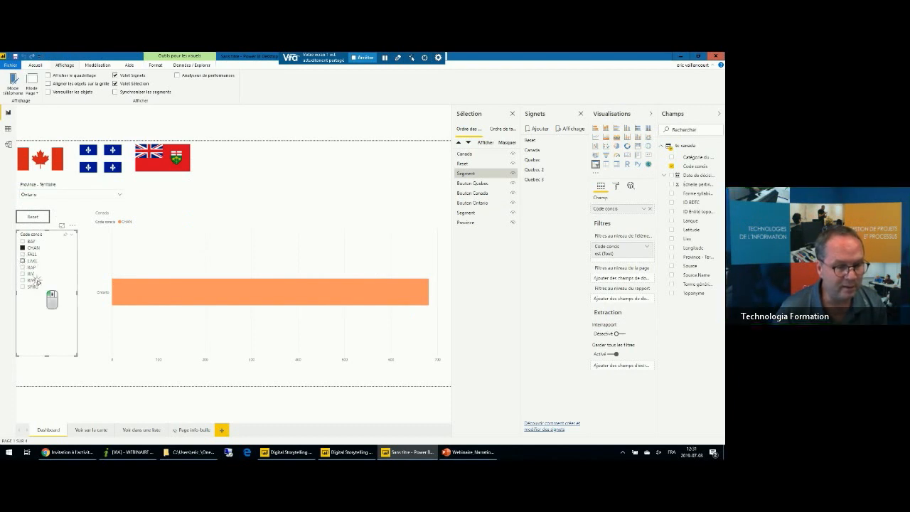
pyautogui.click(22, 261)
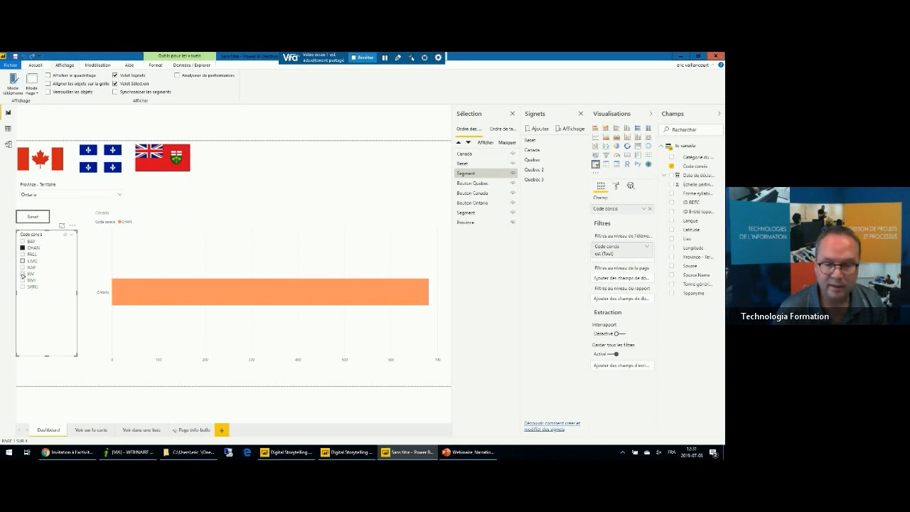
pyautogui.click(22, 274)
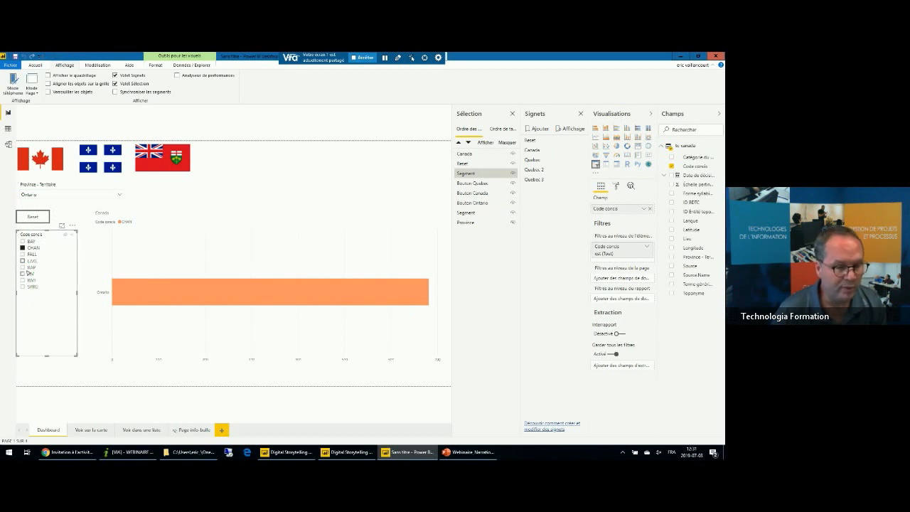
pyautogui.click(22, 273)
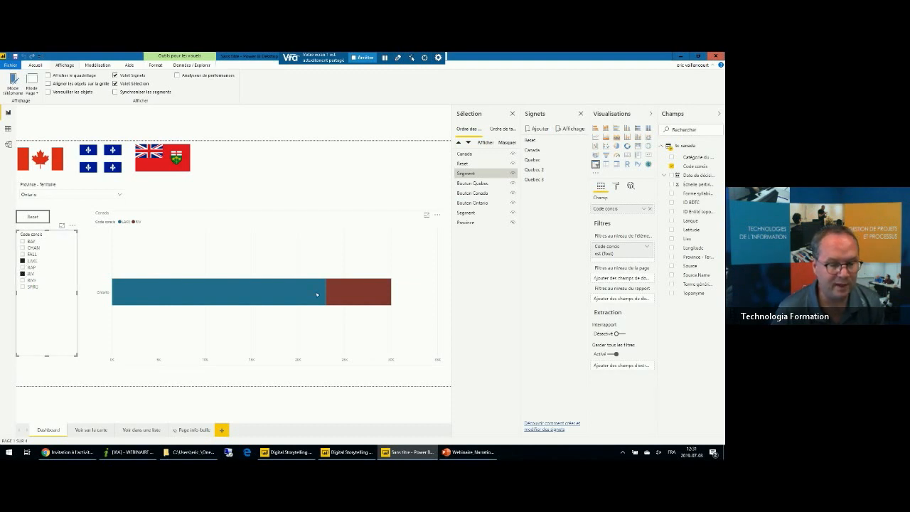
pyautogui.click(23, 274)
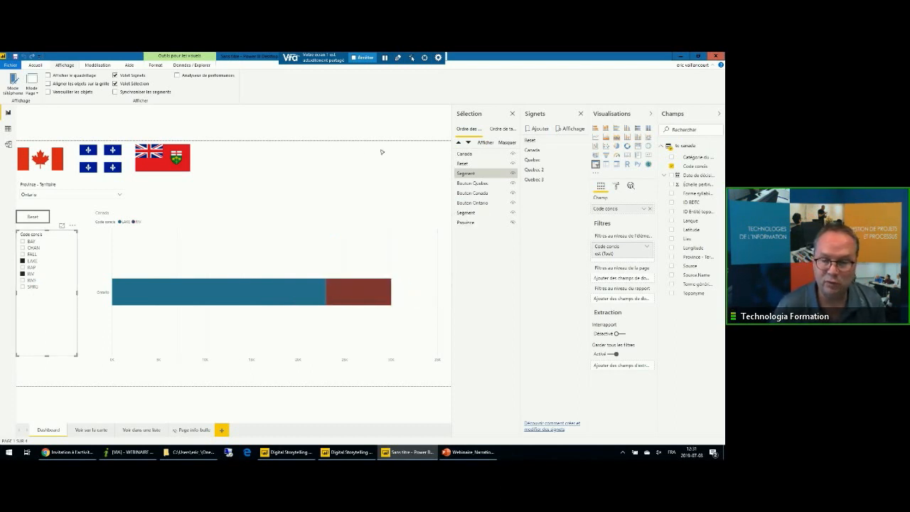
# Step: Add a bookmark for the filtered Dashboard view and name it Ontario
pyautogui.click(533, 130)
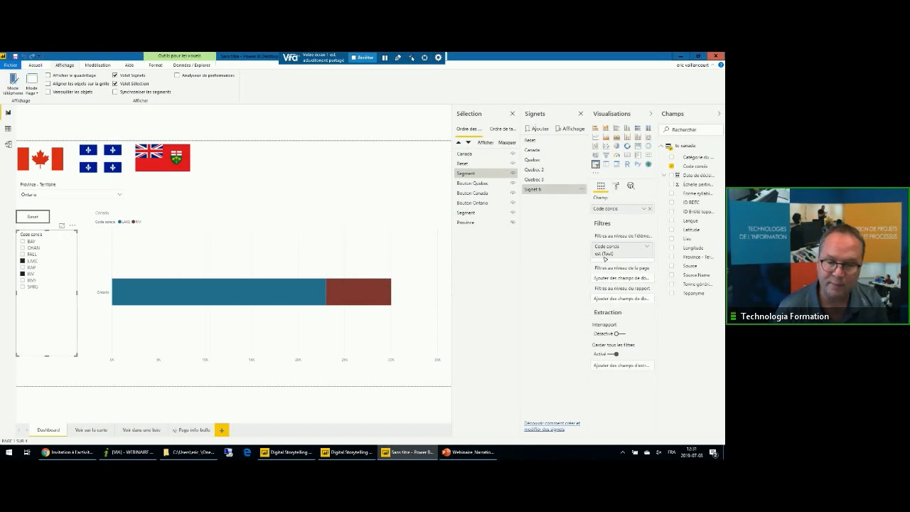
pyautogui.doubleClick(550, 190)
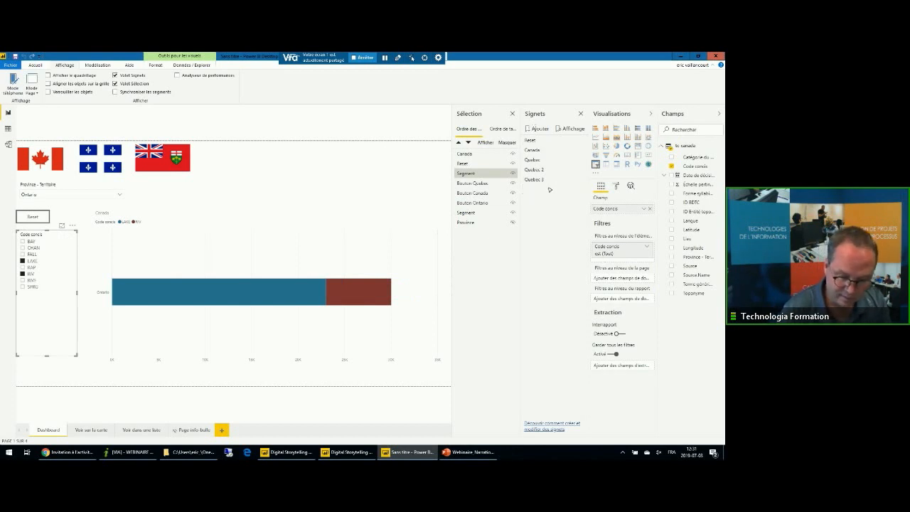
pyautogui.write('Ontario')
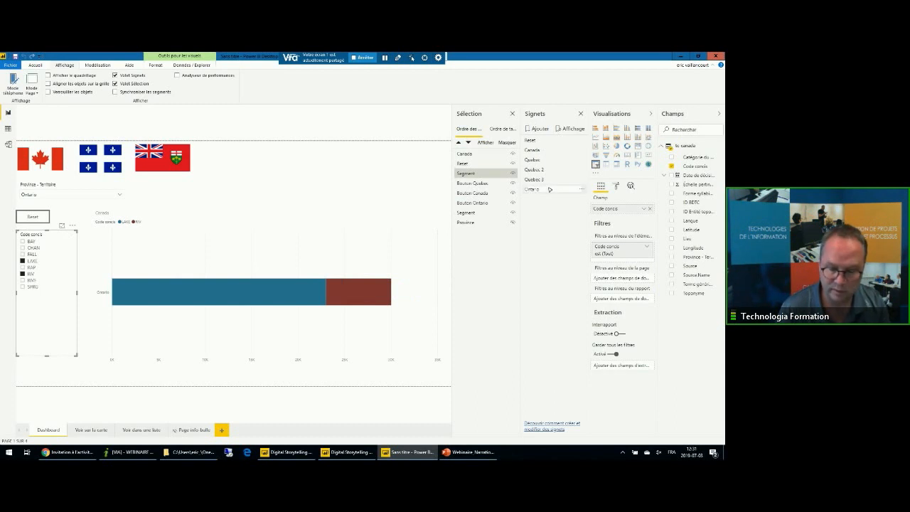
pyautogui.press('Return')
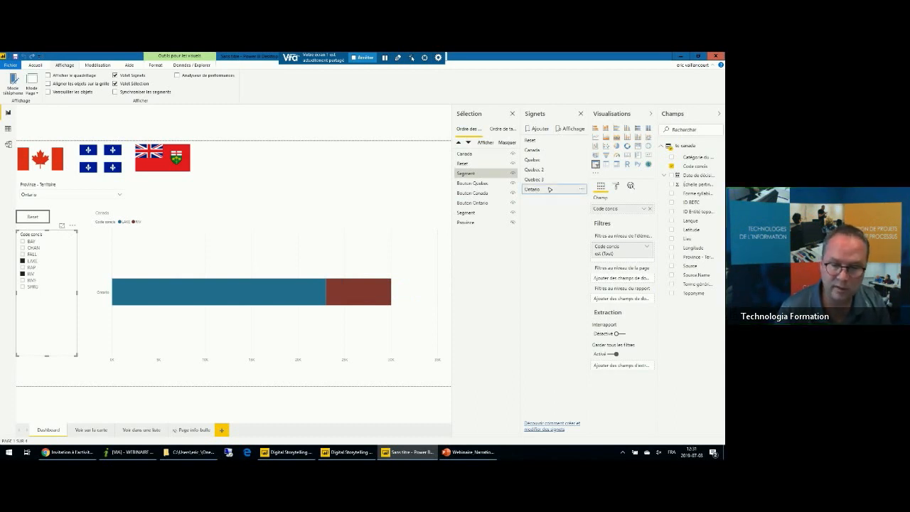
pyautogui.rightClick(553, 192)
pyautogui.click(587, 193)
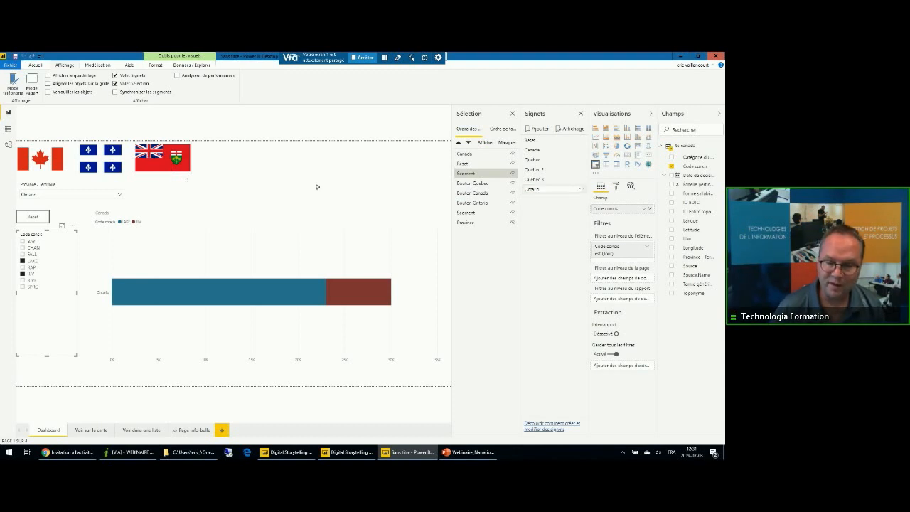
# Step: Give the Ontario flag image a Signet action linked to the Ontario bookmark and test it after the Québec flag button
pyautogui.click(595, 226)
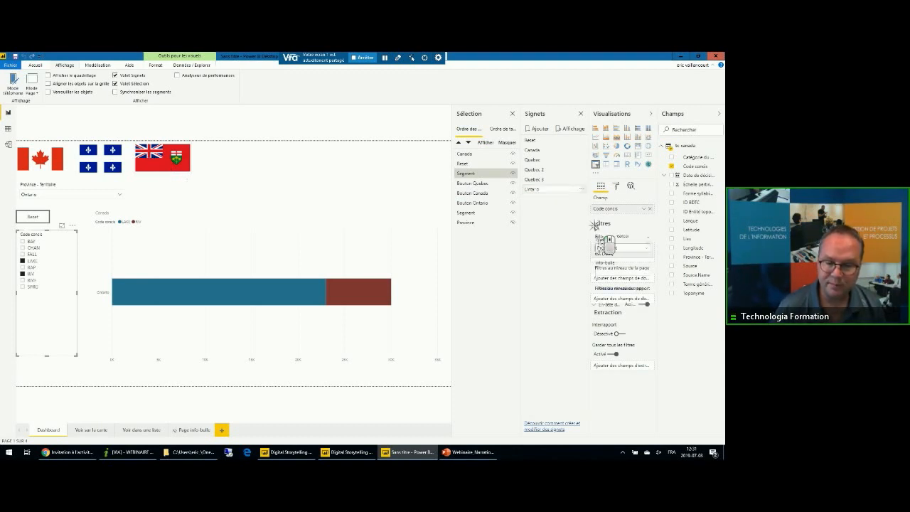
pyautogui.click(610, 248)
pyautogui.click(614, 261)
pyautogui.click(623, 271)
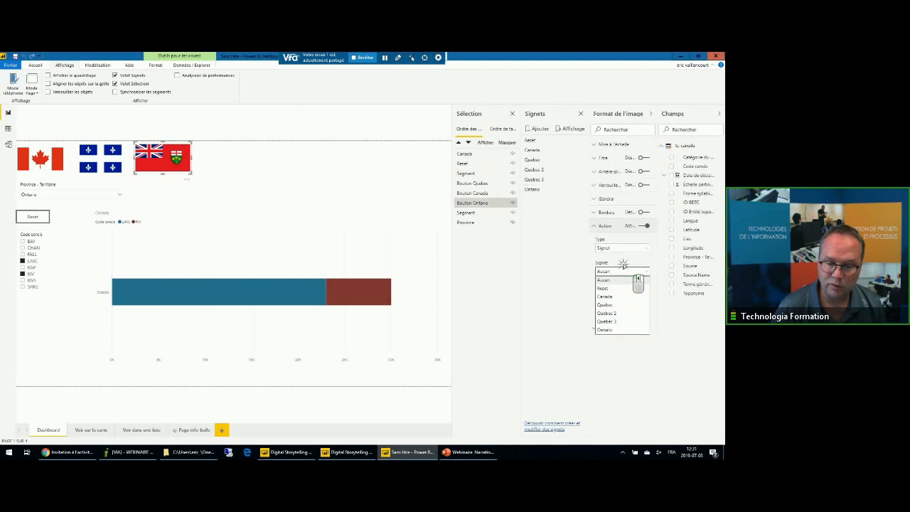
pyautogui.scroll(-2, 626, 274)
pyautogui.click(628, 274)
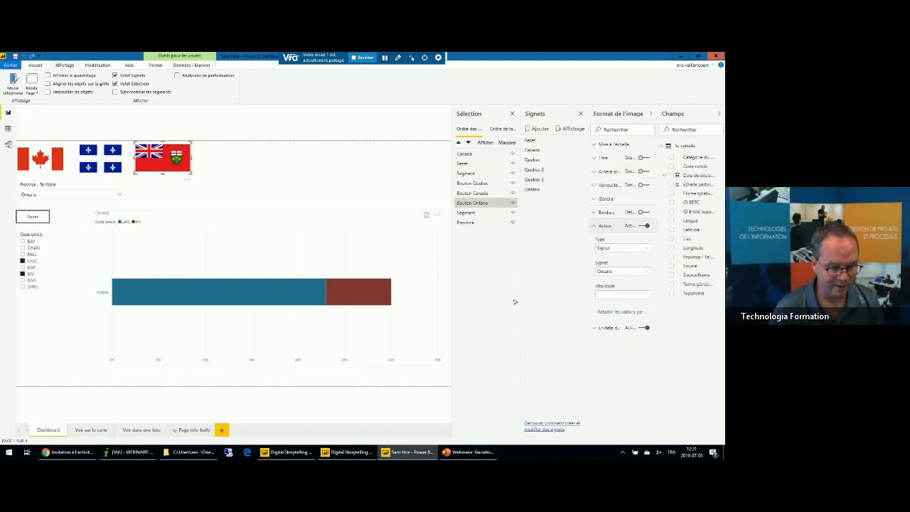
pyautogui.keyDown('ctrl'); pyautogui.click(104, 152); pyautogui.keyUp('ctrl')
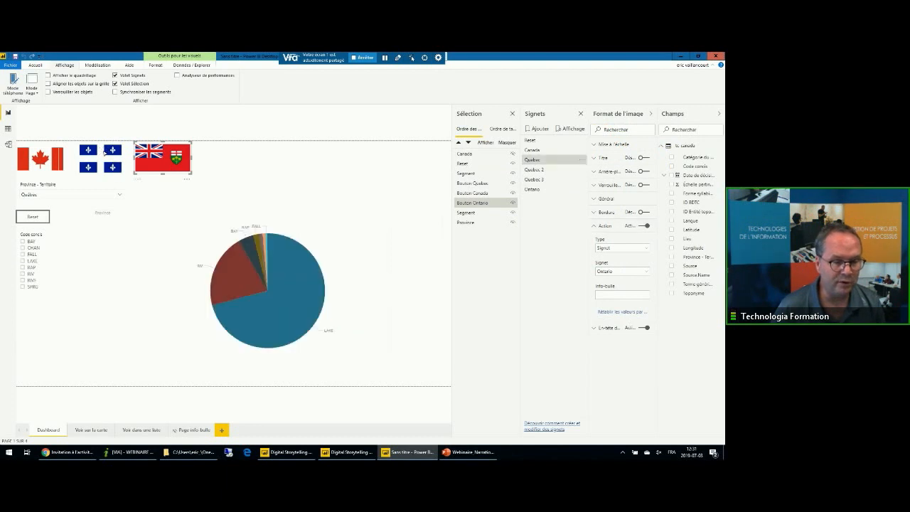
pyautogui.keyDown('ctrl'); pyautogui.click(156, 160); pyautogui.keyUp('ctrl')
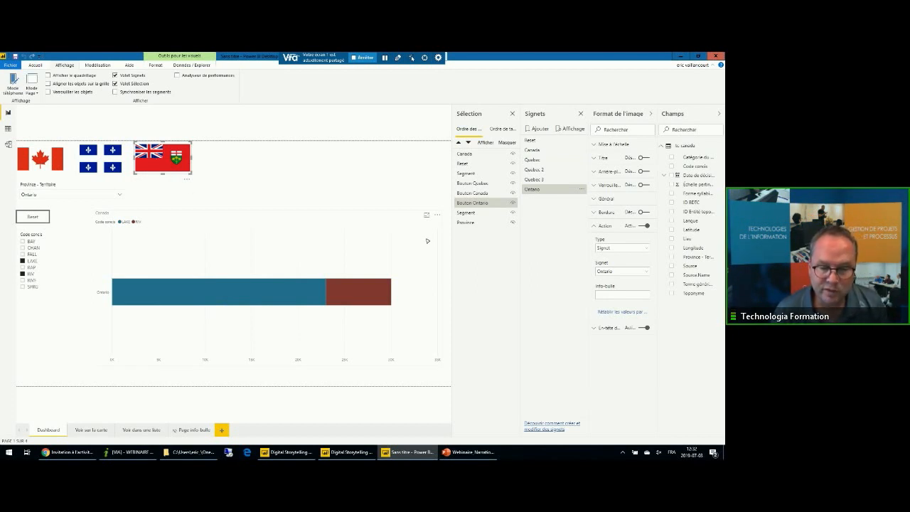
# Step: Update the Ontario bookmark with the Province pie chart shown and the Canada chart hidden, and test switching to Québec with its flag
pyautogui.click(513, 223)
pyautogui.click(516, 155)
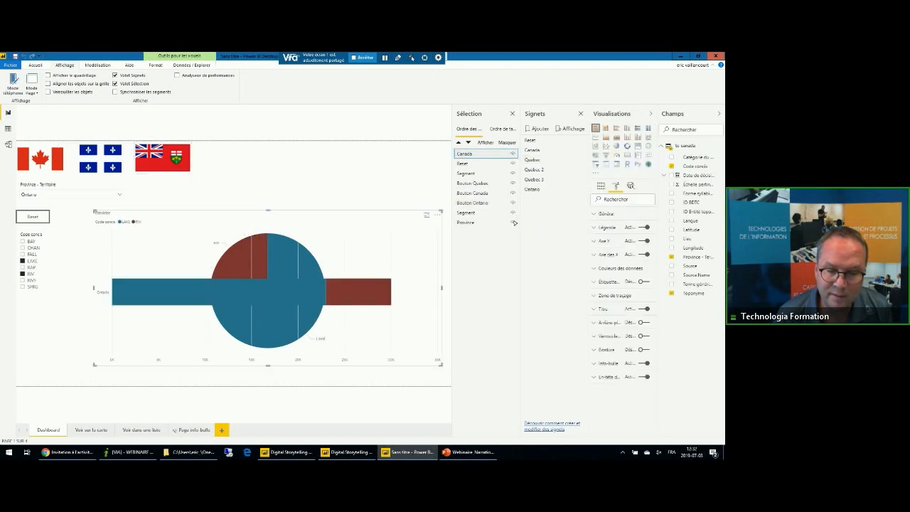
pyautogui.click(515, 154)
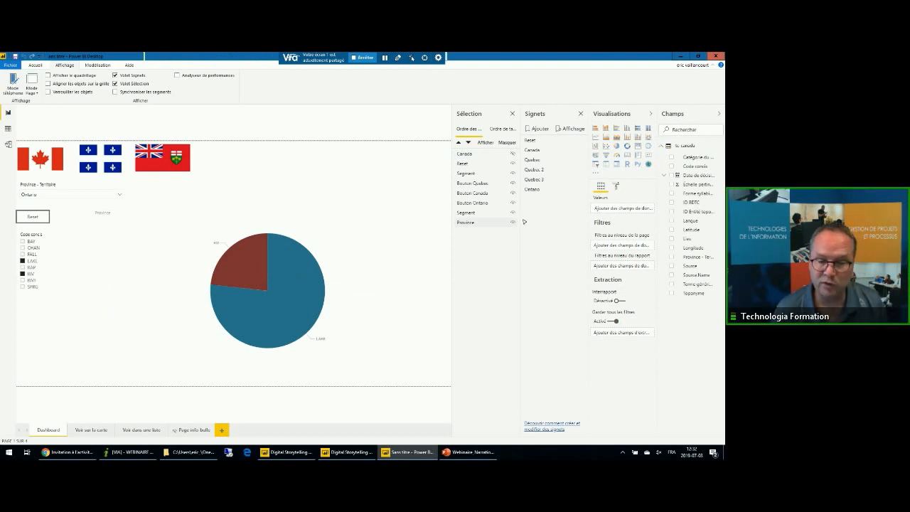
pyautogui.click(581, 191)
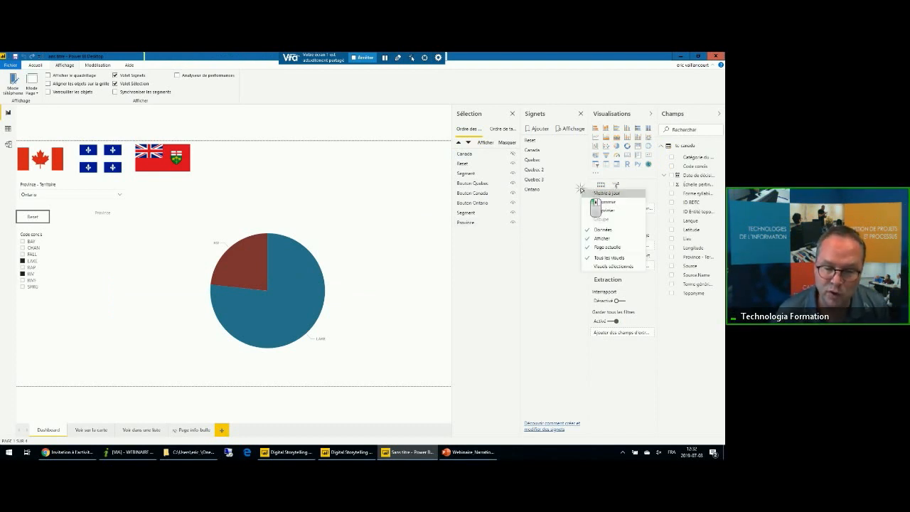
pyautogui.click(588, 193)
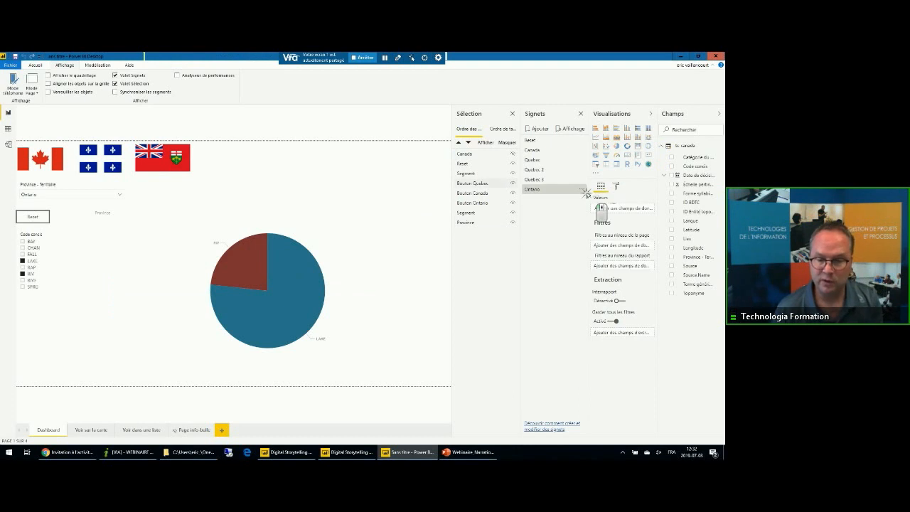
pyautogui.keyDown('ctrl'); pyautogui.click(103, 170); pyautogui.keyUp('ctrl')
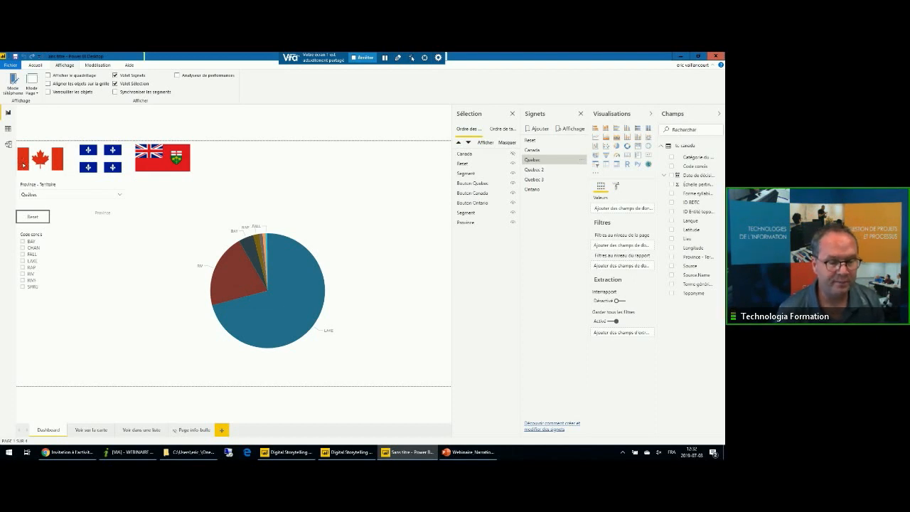
# Step: Switch the report to the Ontario view with its flag button and close the Sélection, Signets, Visualisations and Champs panes
pyautogui.keyDown('ctrl'); pyautogui.click(155, 164); pyautogui.keyUp('ctrl')
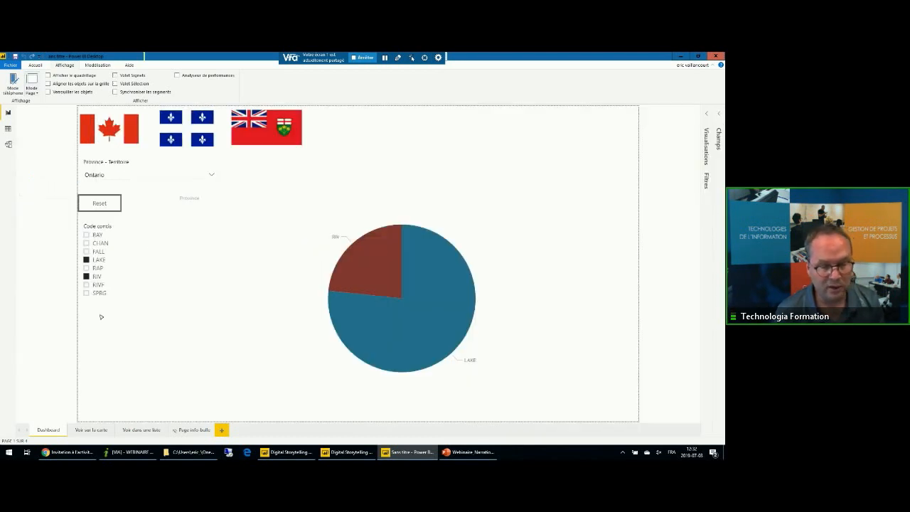
pyautogui.click(36, 65)
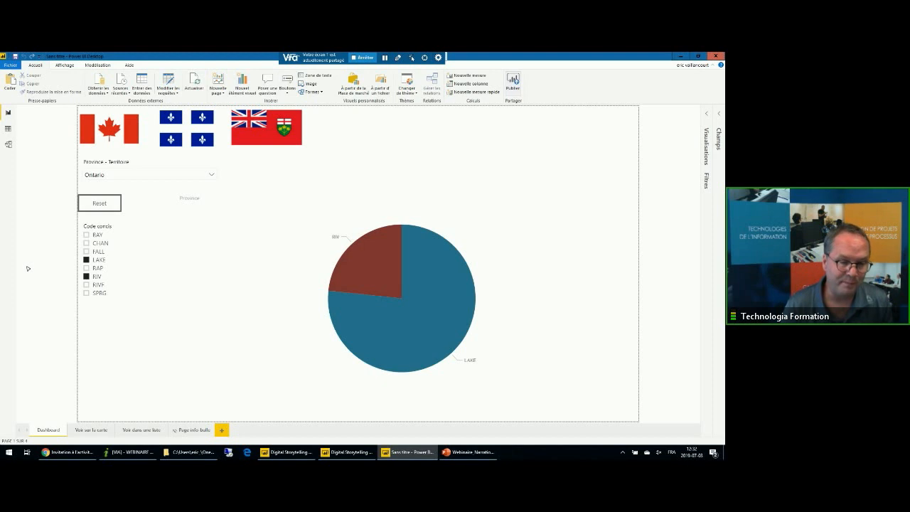
pyautogui.click(513, 83)
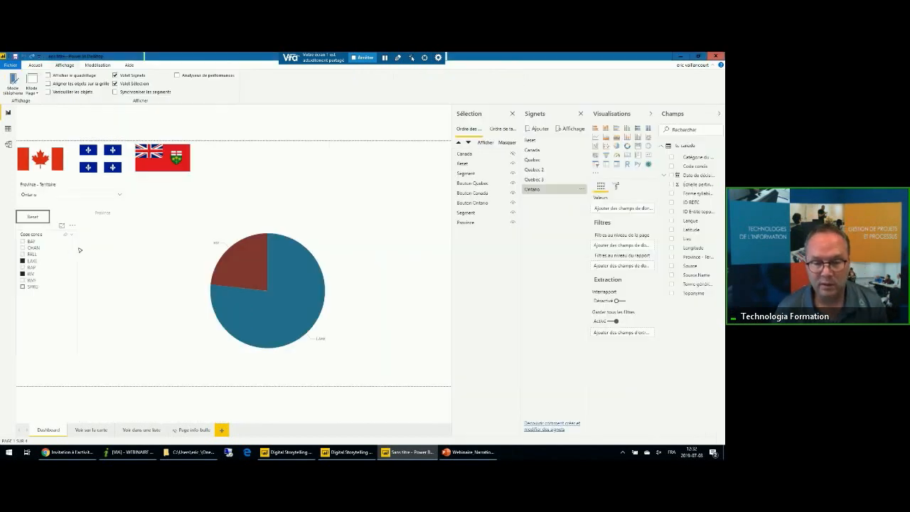
pyautogui.click(513, 114)
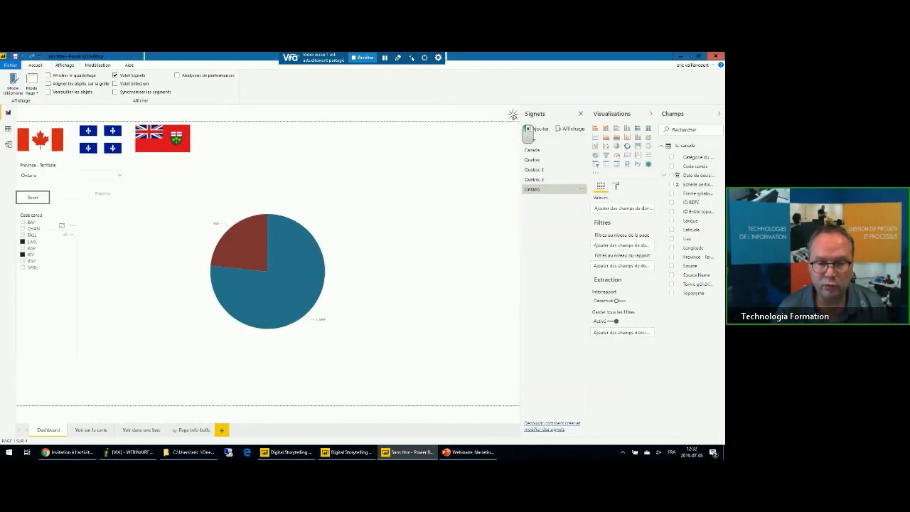
pyautogui.click(581, 114)
pyautogui.click(650, 114)
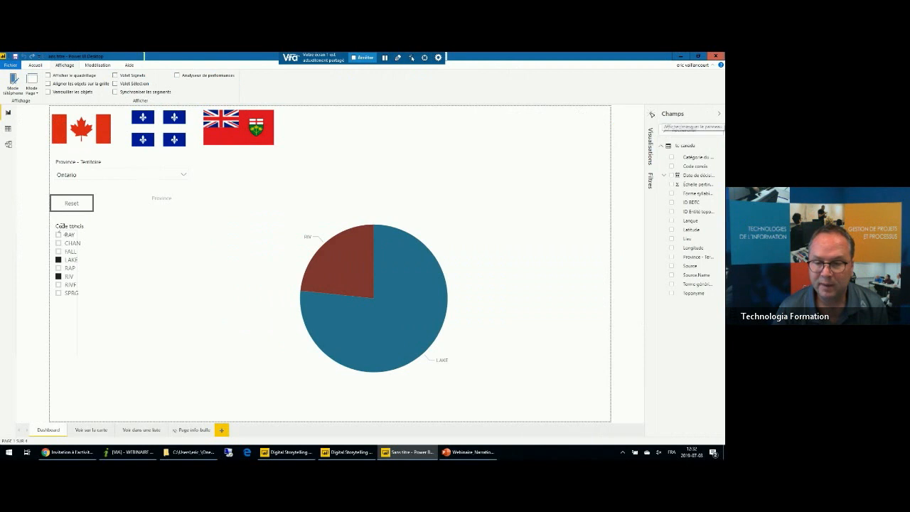
pyautogui.click(719, 114)
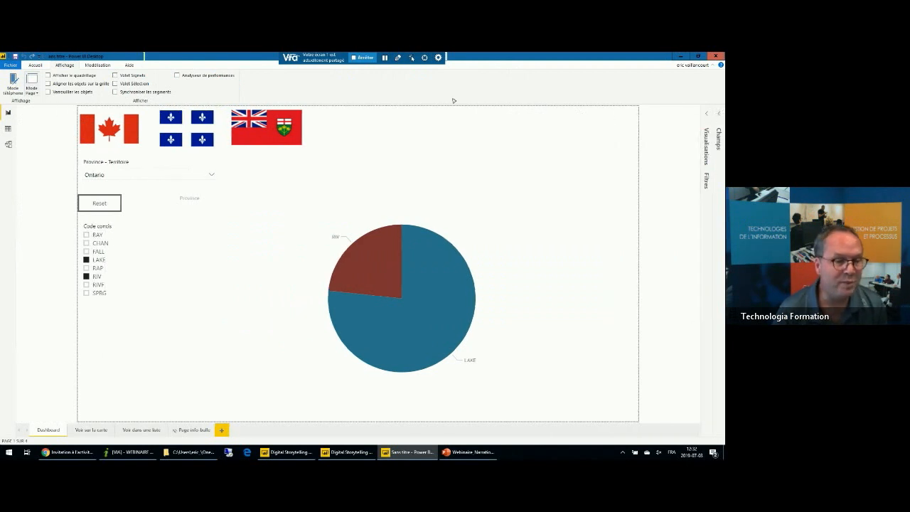
# Step: Save the report in the Drapeaux folder as Webinaire 3 juillet and publish it to Mon espace de travail
pyautogui.click(36, 65)
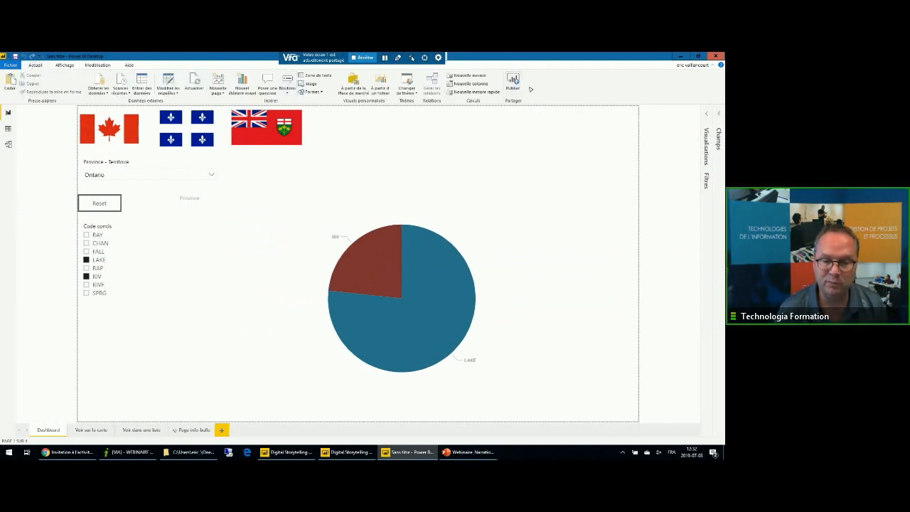
pyautogui.click(514, 82)
pyautogui.click(446, 222)
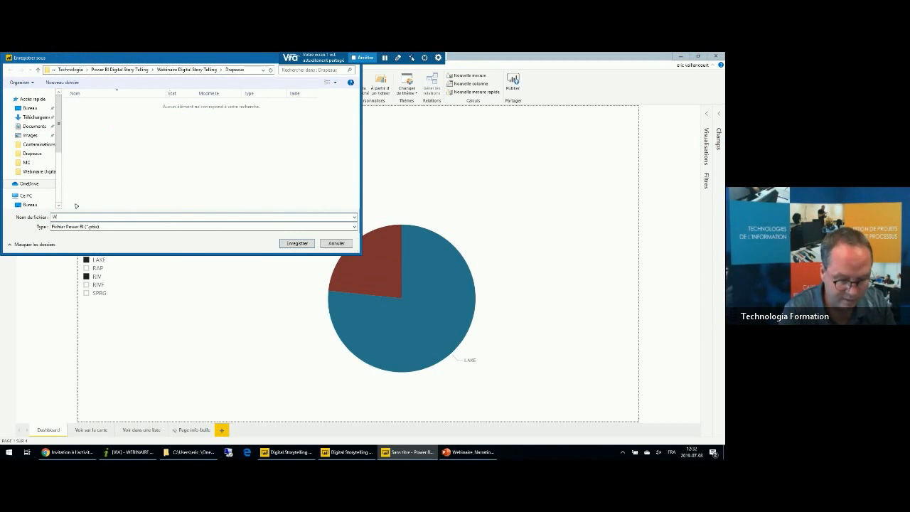
pyautogui.write('ebinaire')
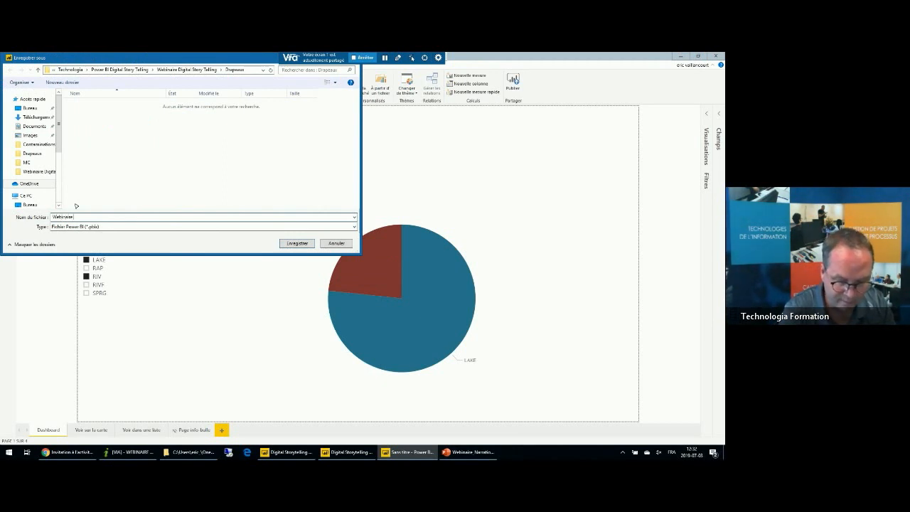
pyautogui.write(' 5 juillet')
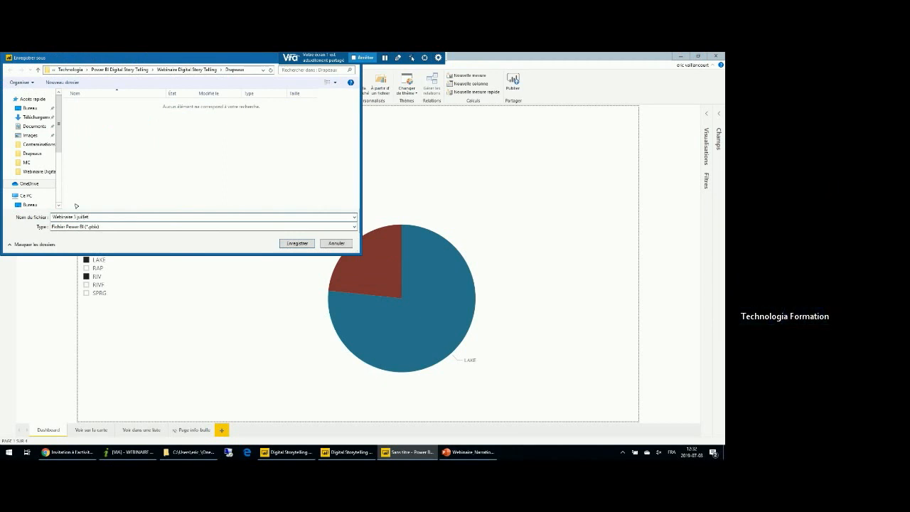
pyautogui.click(289, 244)
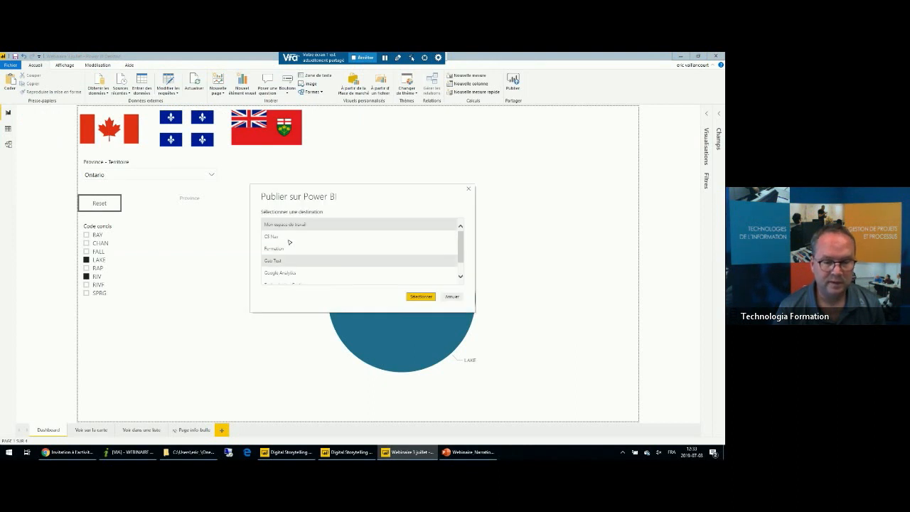
pyautogui.click(416, 297)
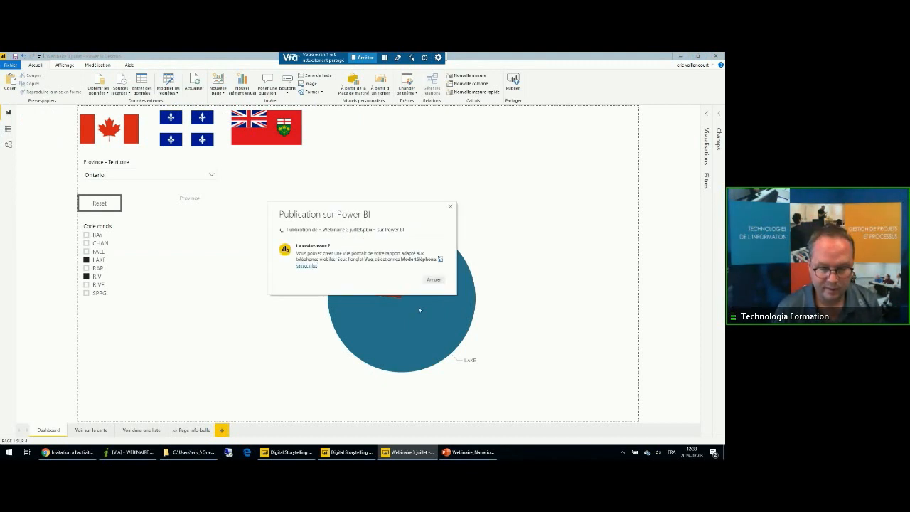
pyautogui.click(74, 450)
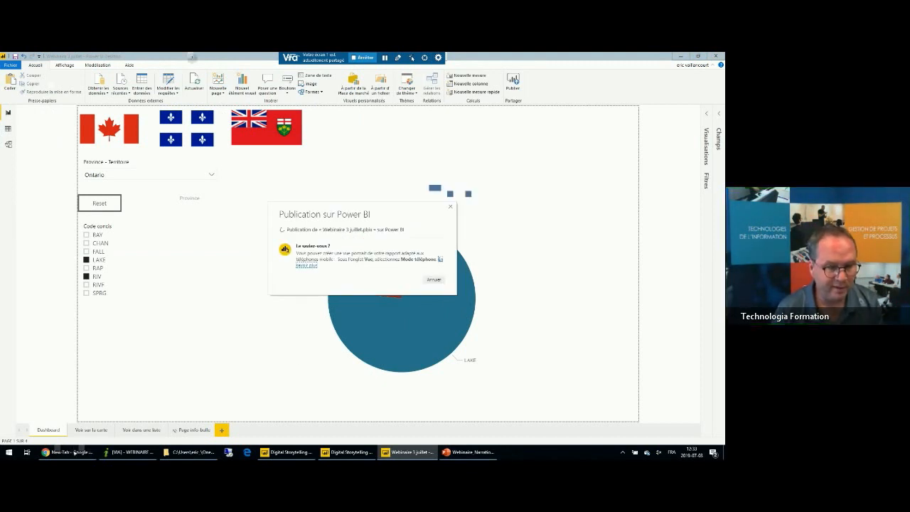
pyautogui.click(193, 72)
pyautogui.write('www.')
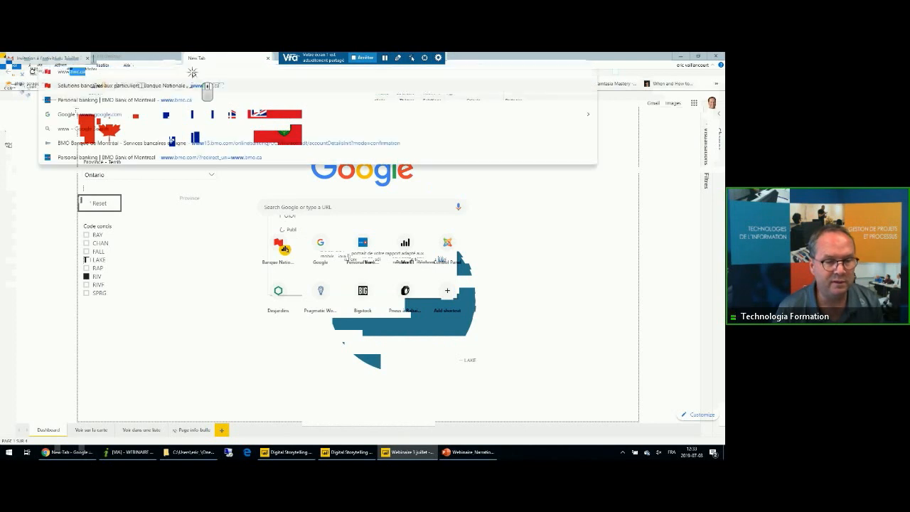
pyautogui.write('powerbi.co')
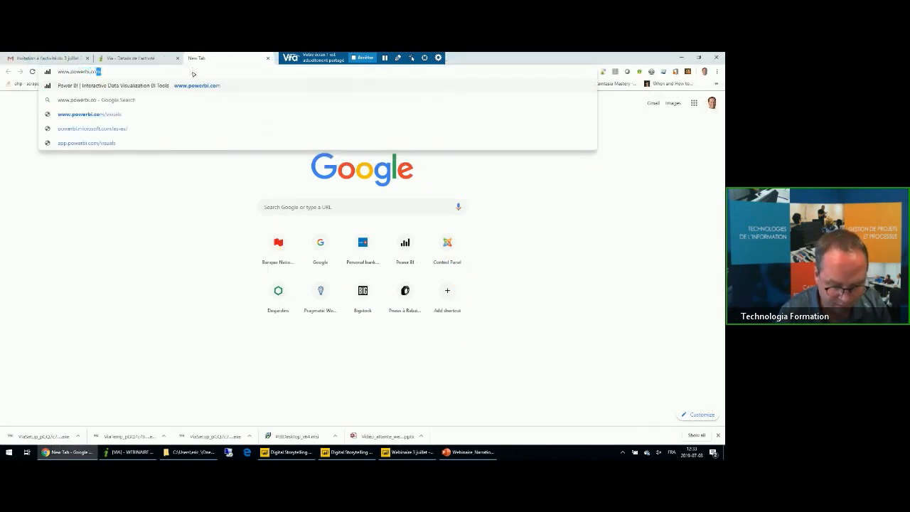
pyautogui.press('Return')
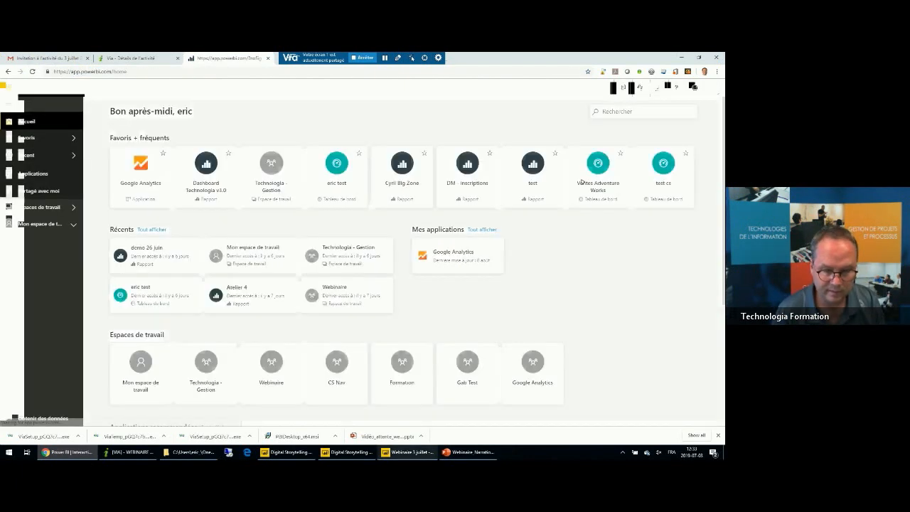
# Step: Dismiss the publication message in Power BI Desktop, and open the Webinaire 3 juillet report from Mon espace de travail in Chrome
pyautogui.click(409, 455)
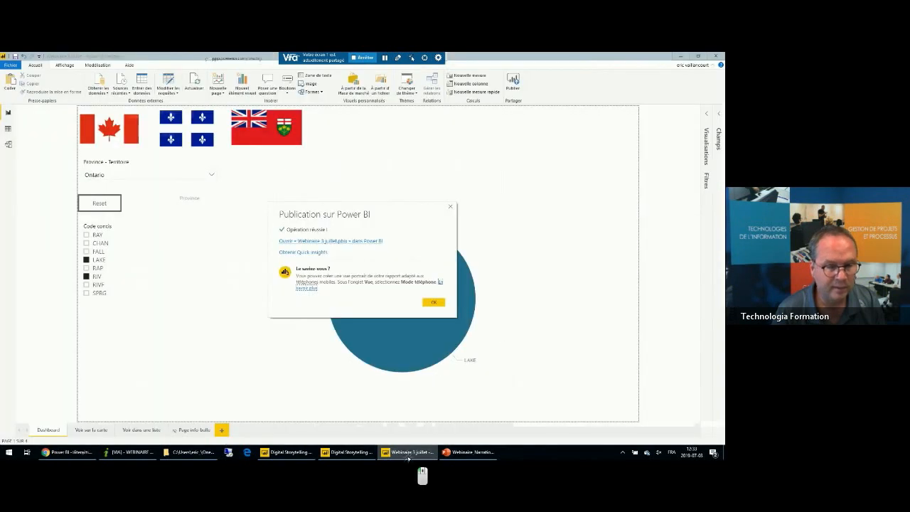
pyautogui.press('Return')
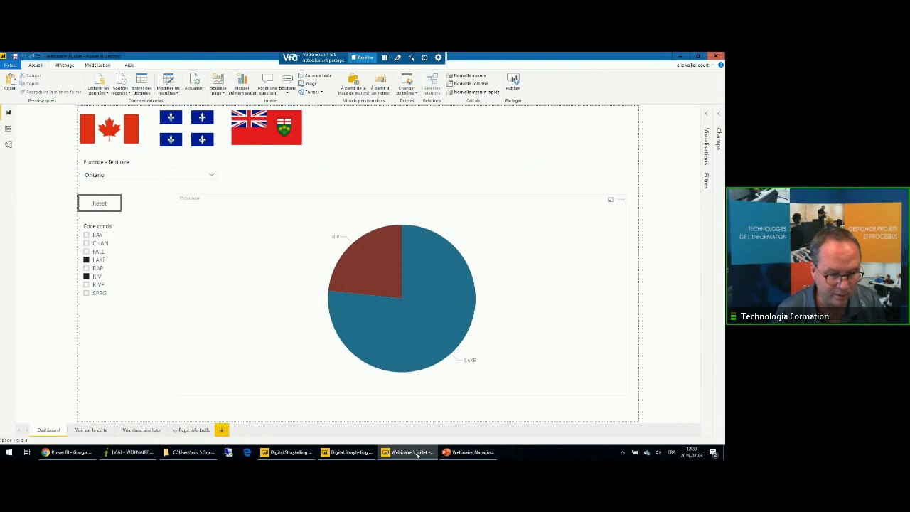
pyautogui.click(73, 452)
pyautogui.click(72, 224)
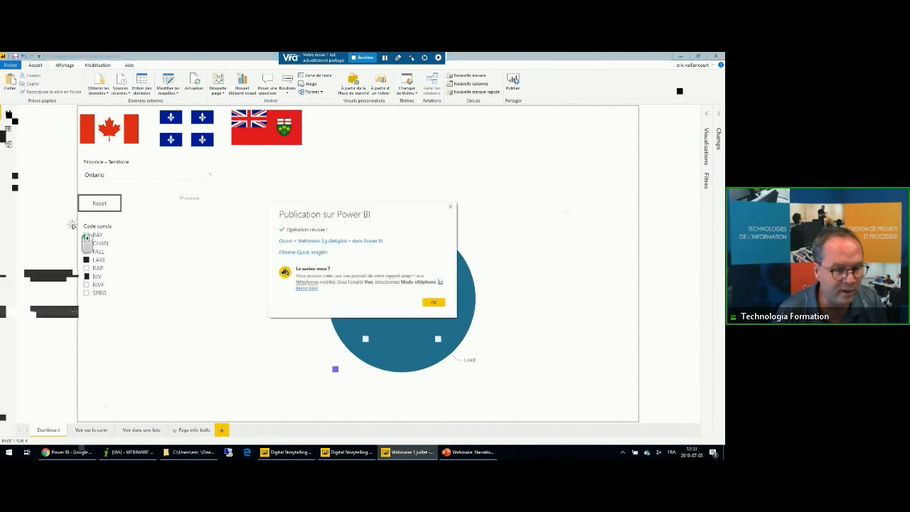
pyautogui.click(40, 329)
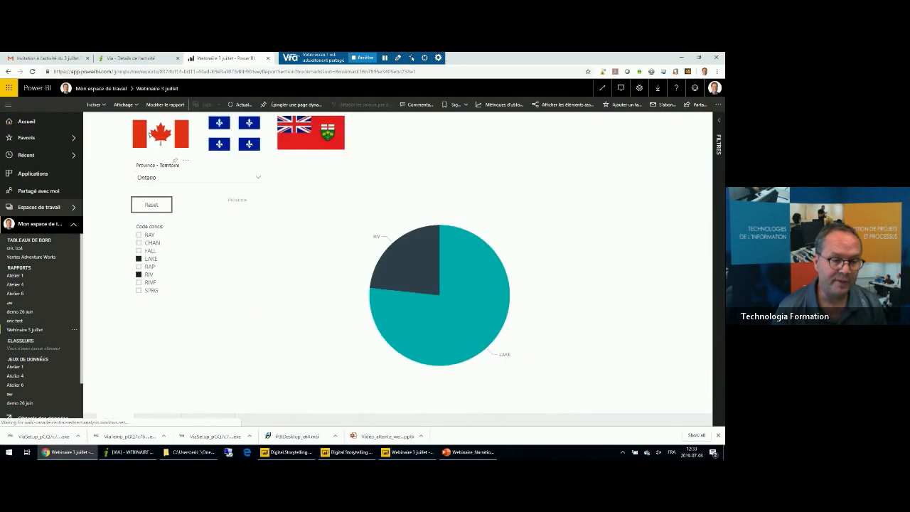
# Step: Test the published report's flag buttons by switching to Canada, to Ontario and back to Canada
pyautogui.click(167, 146)
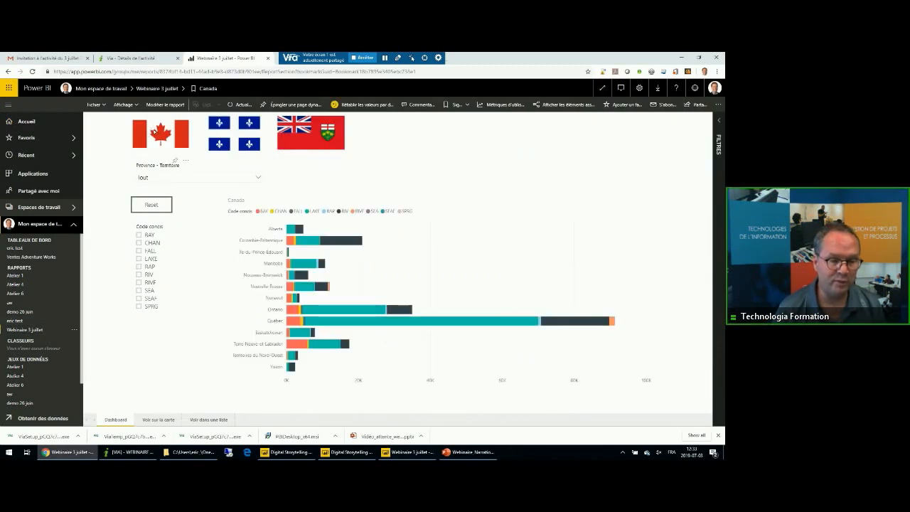
pyautogui.click(310, 131)
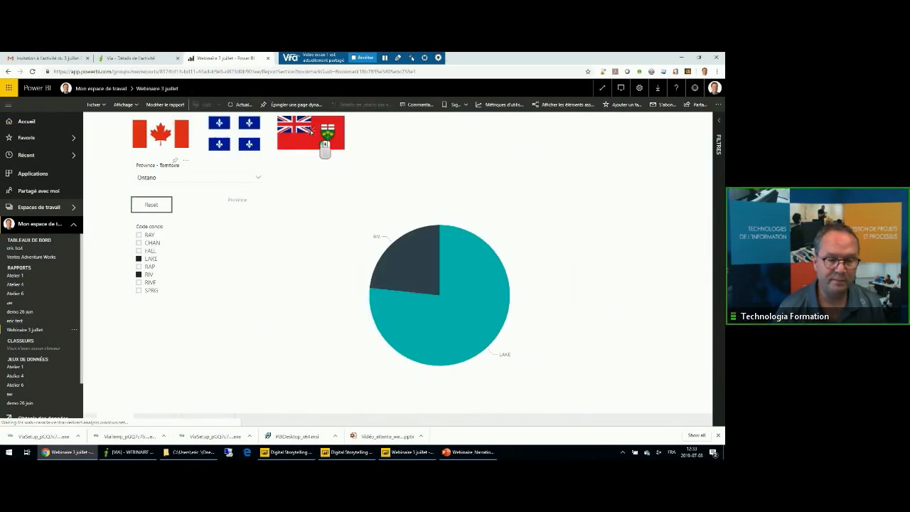
pyautogui.click(149, 138)
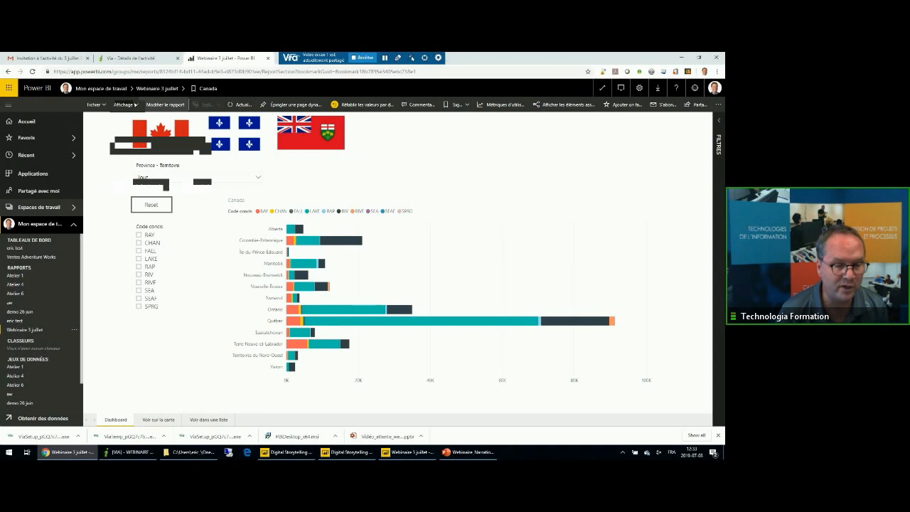
# Step: Play the bookmarks as a full-screen slideshow, browse the Reset and Canada bookmarks and the map page, and exit the slideshow
pyautogui.click(125, 188)
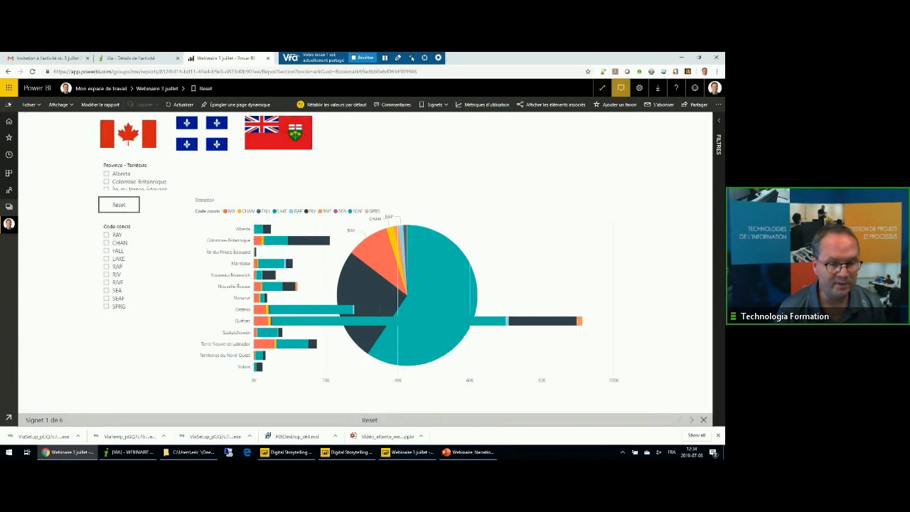
pyautogui.click(604, 89)
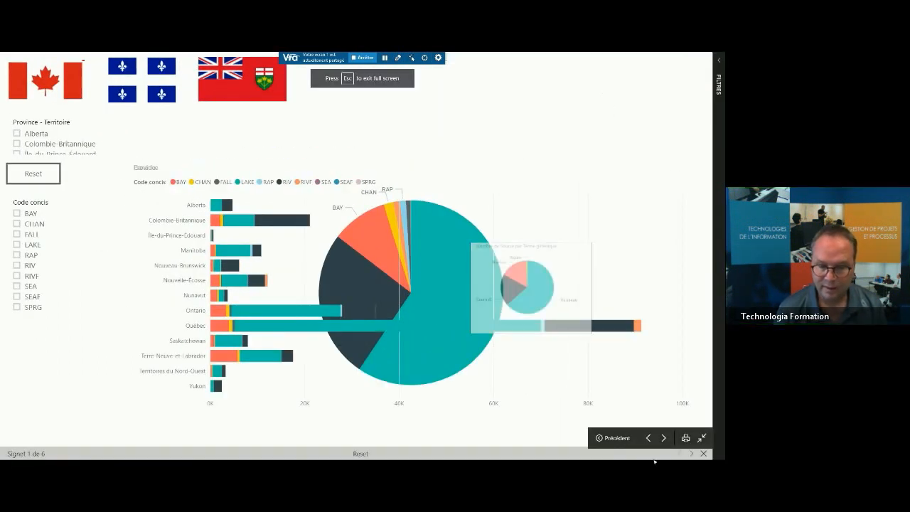
pyautogui.click(665, 439)
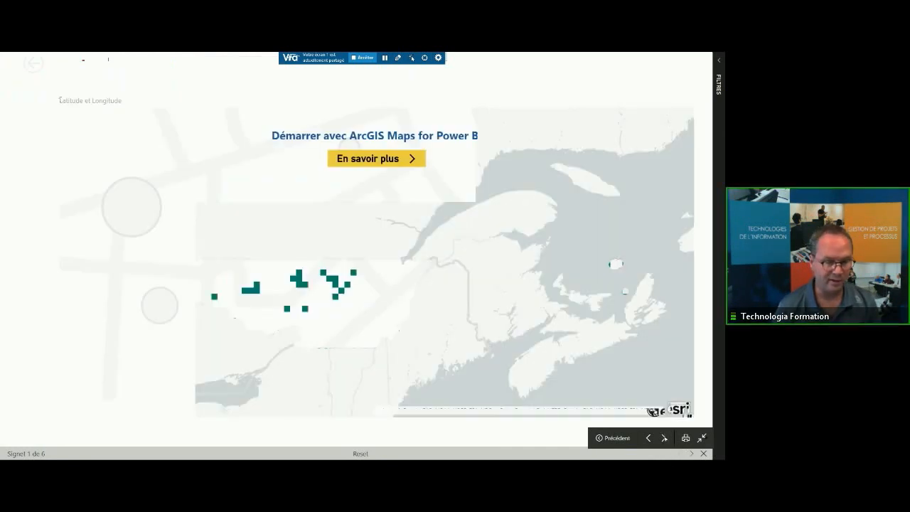
pyautogui.click(665, 438)
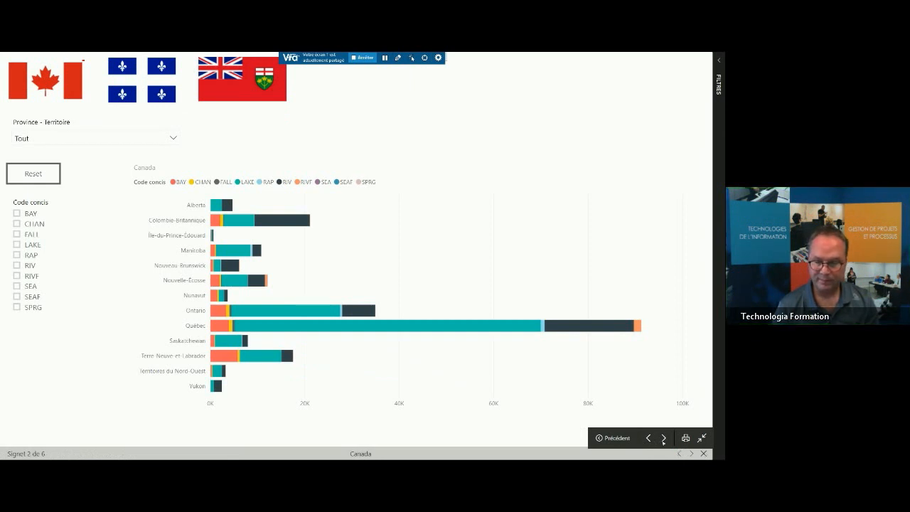
pyautogui.click(692, 454)
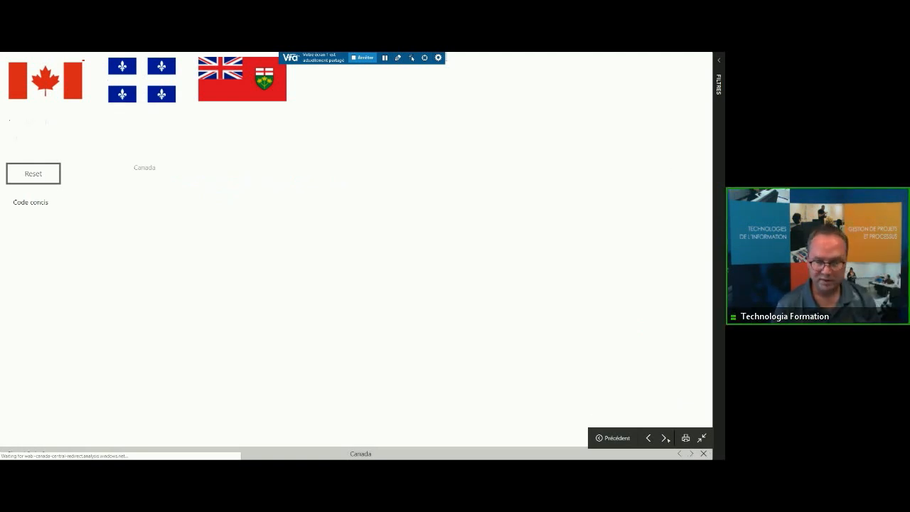
pyautogui.click(665, 438)
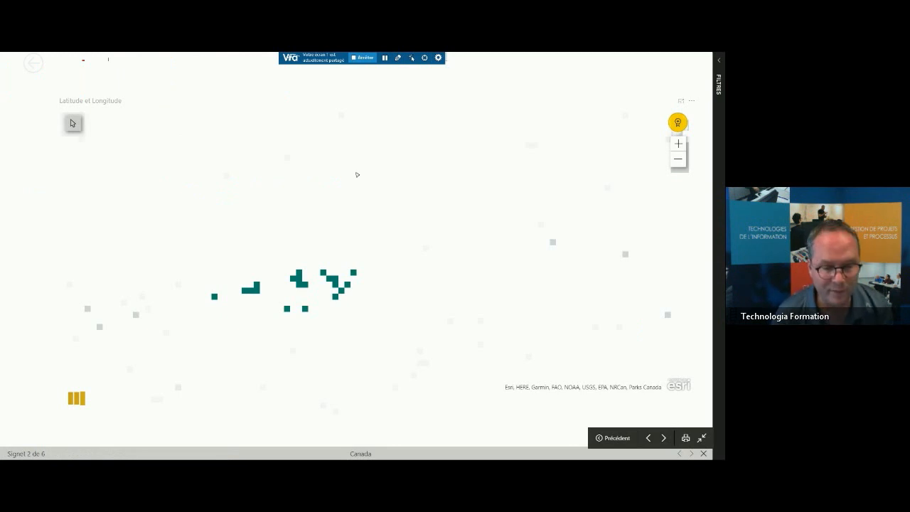
pyautogui.click(704, 454)
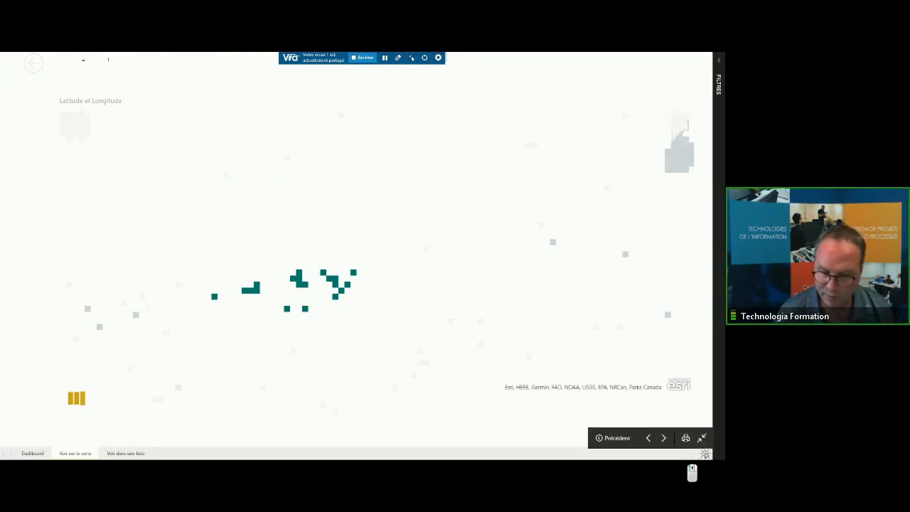
pyautogui.press('Escape')
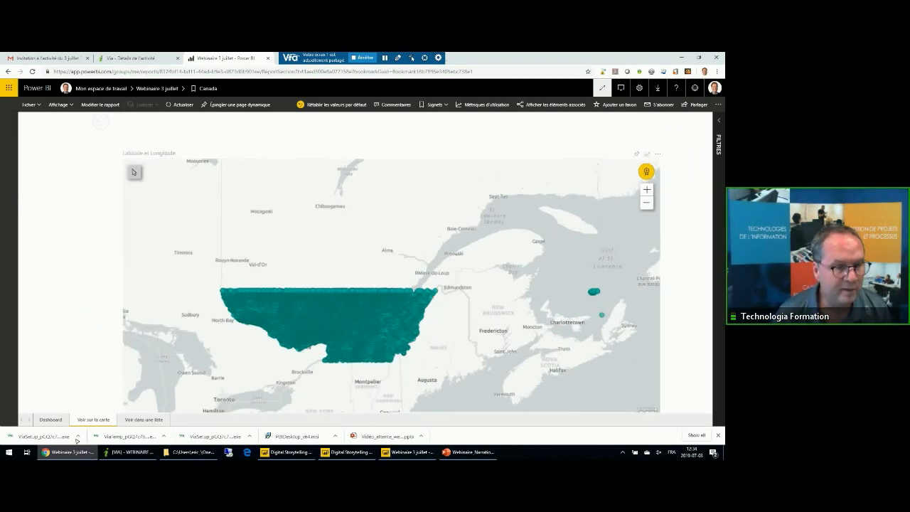
# Step: On the Dashboard page, view the Alberta bar's tooltip, drill through to Voir sur la carte, and reopen the drillthrough options
pyautogui.click(50, 419)
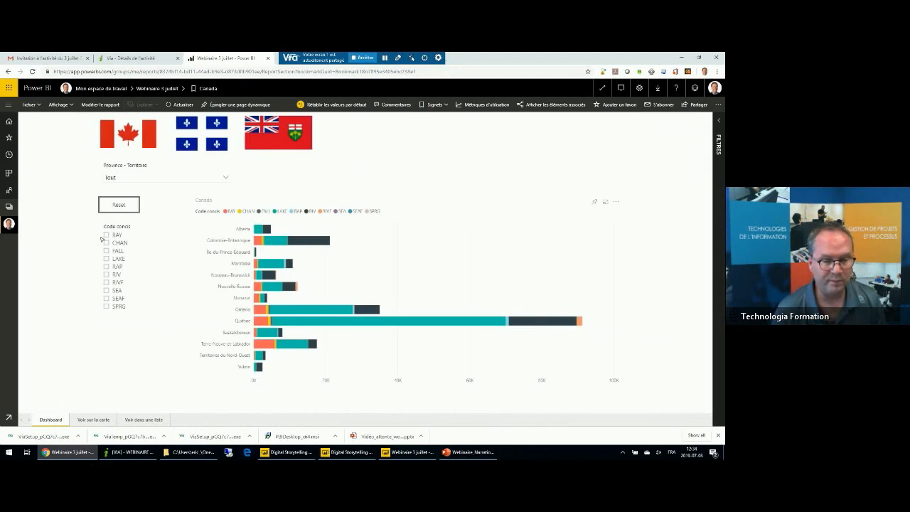
pyautogui.moveTo(262, 233)
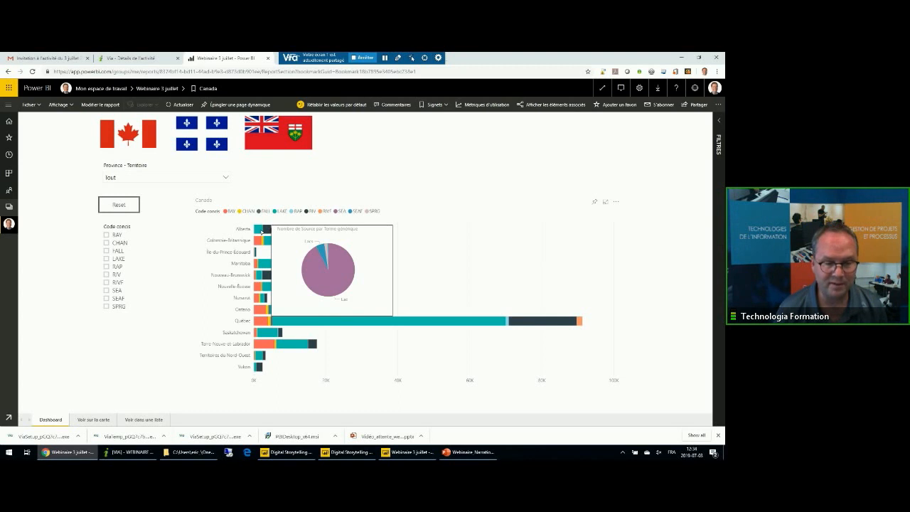
pyautogui.rightClick(270, 233)
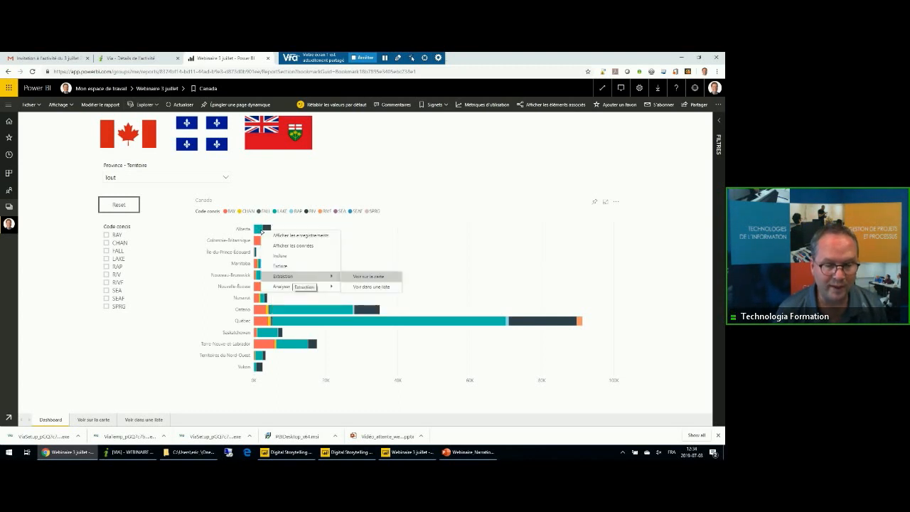
pyautogui.click(363, 276)
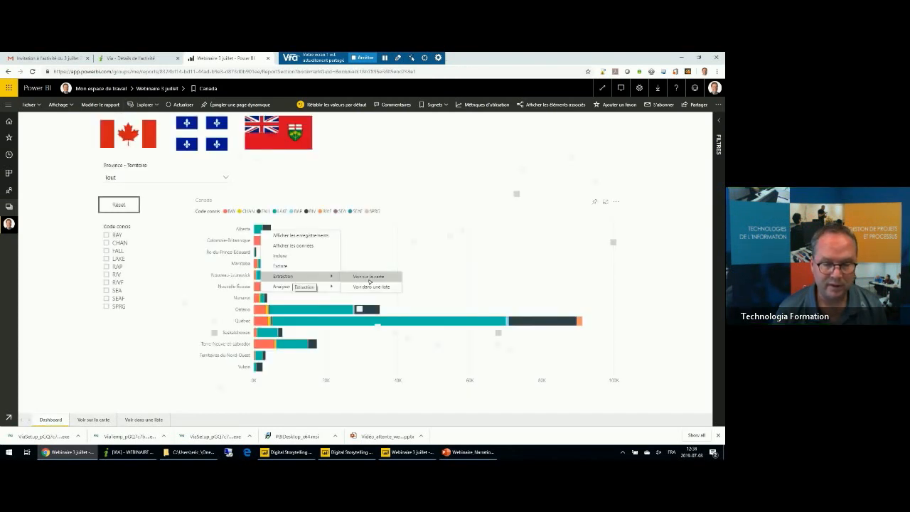
pyautogui.click(369, 277)
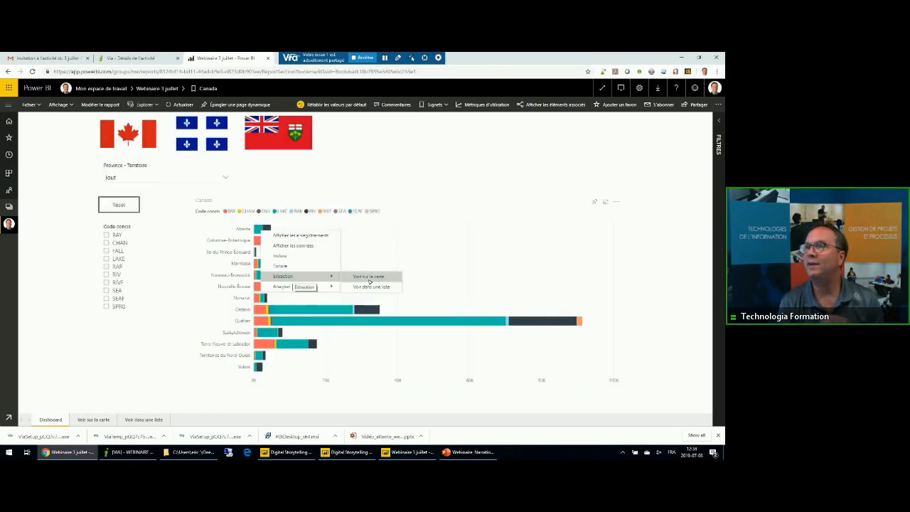
pyautogui.click(369, 279)
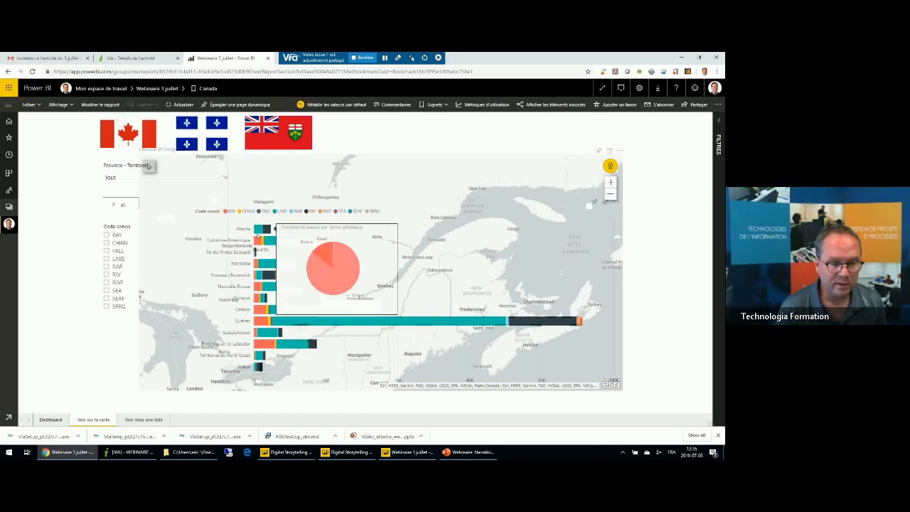
pyautogui.rightClick(268, 230)
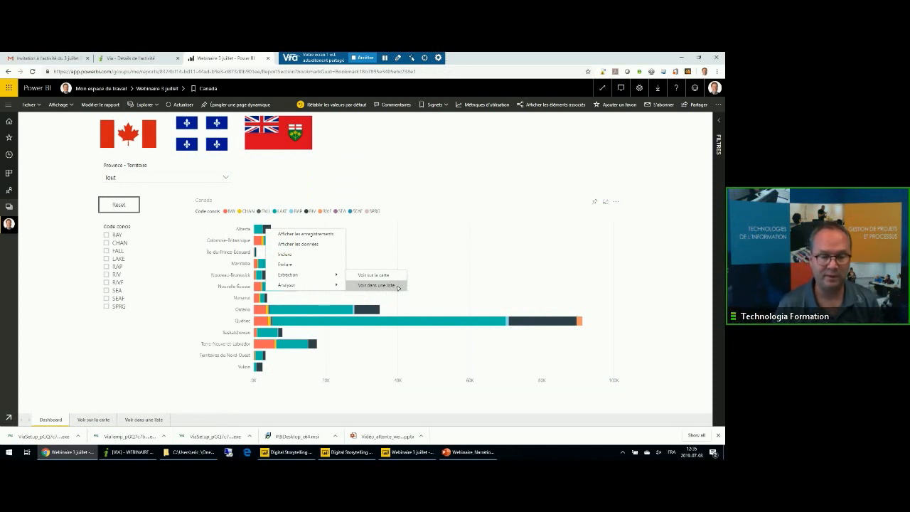
# Step: Switch to the PowerPoint presentation and show the slide listing the Power BI training courses in full screen
pyautogui.click(467, 453)
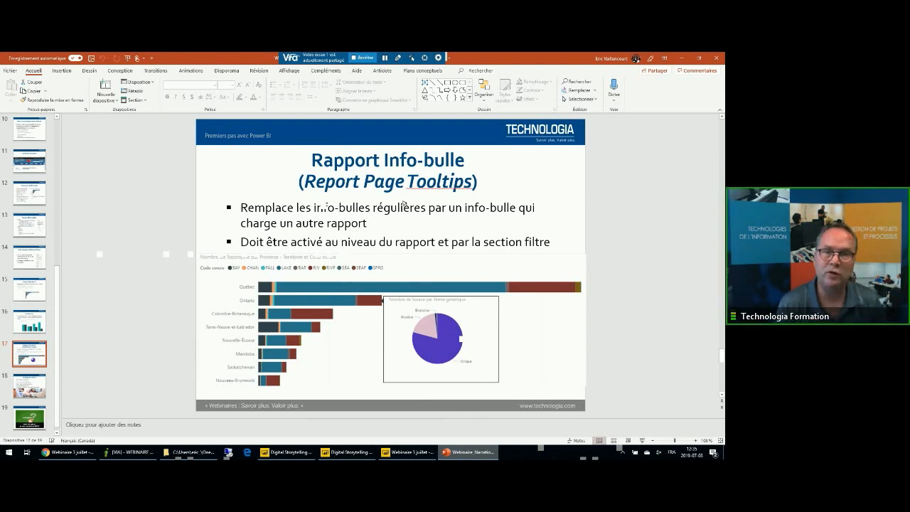
pyautogui.click(404, 204)
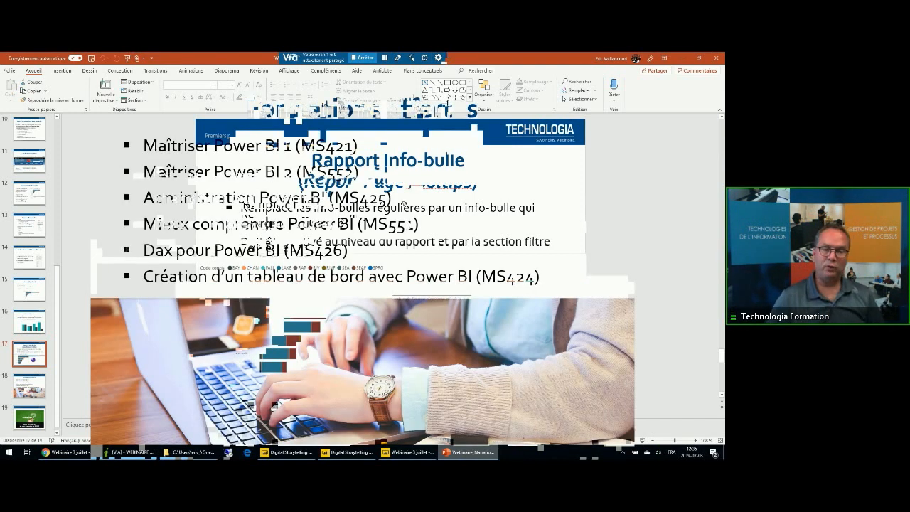